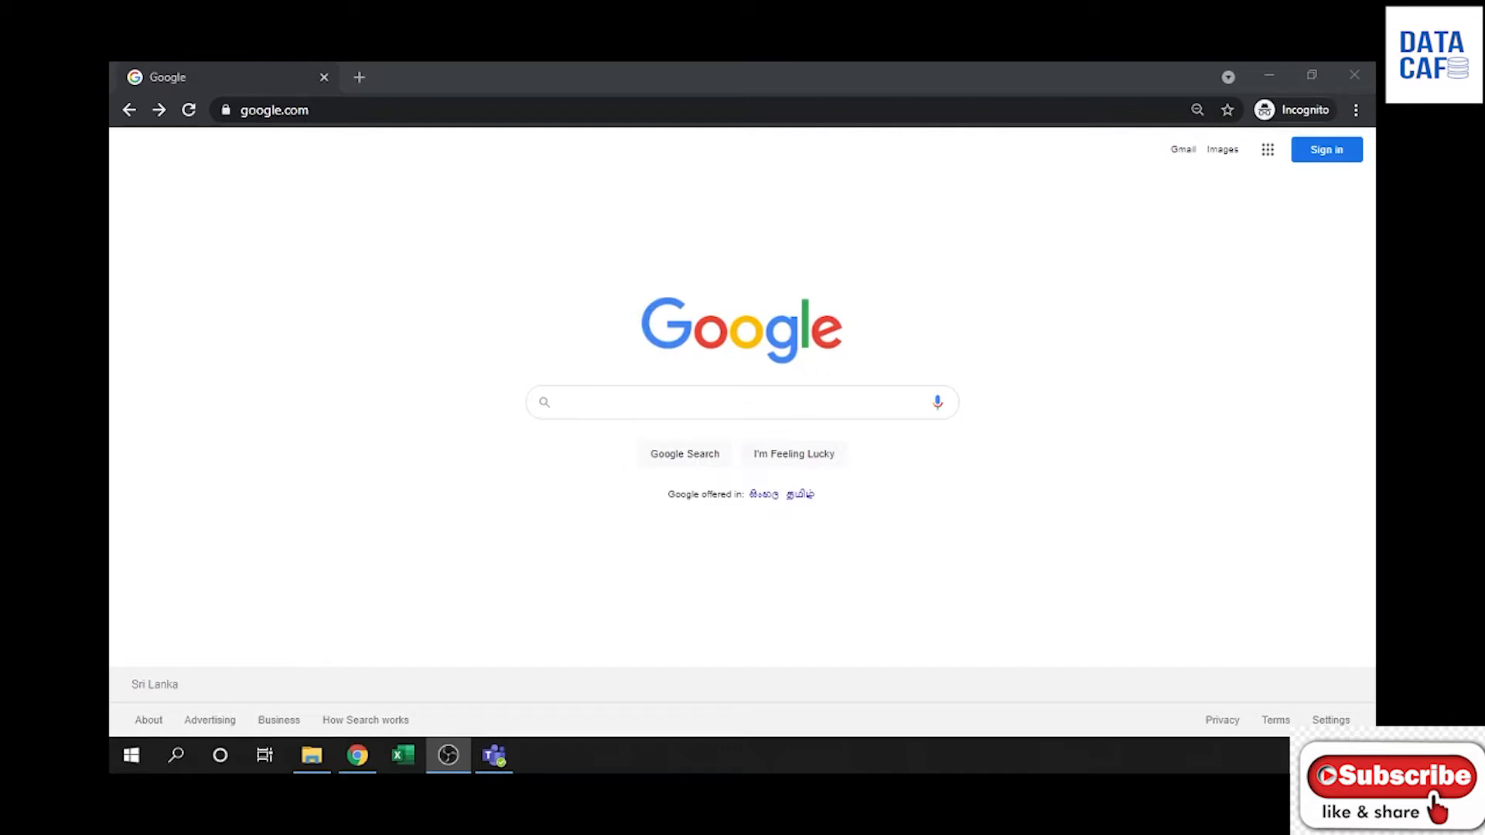
Search Google for "mongodb community server"
{"action": "left_click", "coordinate": [670, 400]}
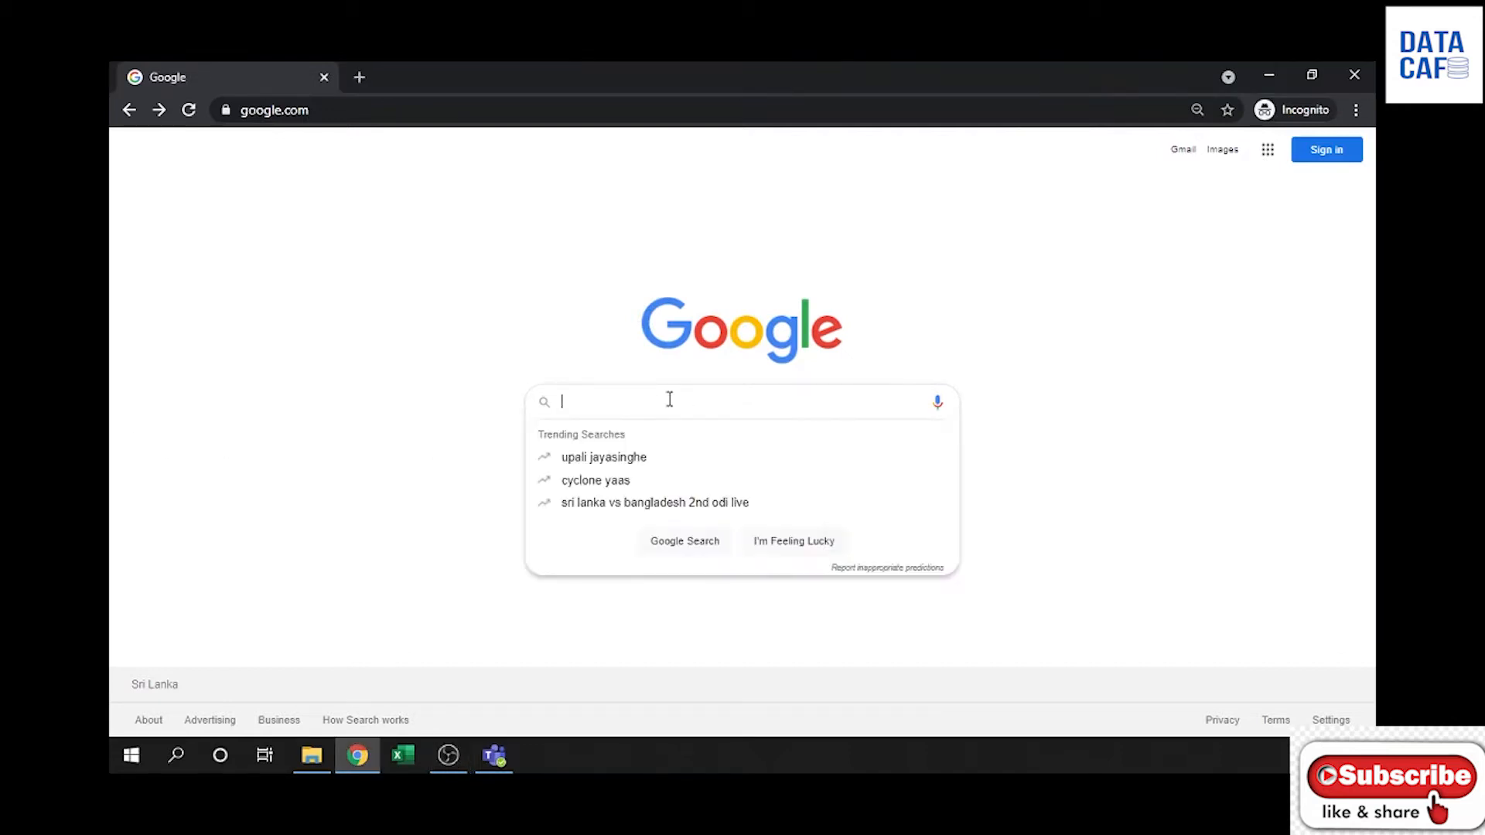
{"action": "type", "text": "m"}
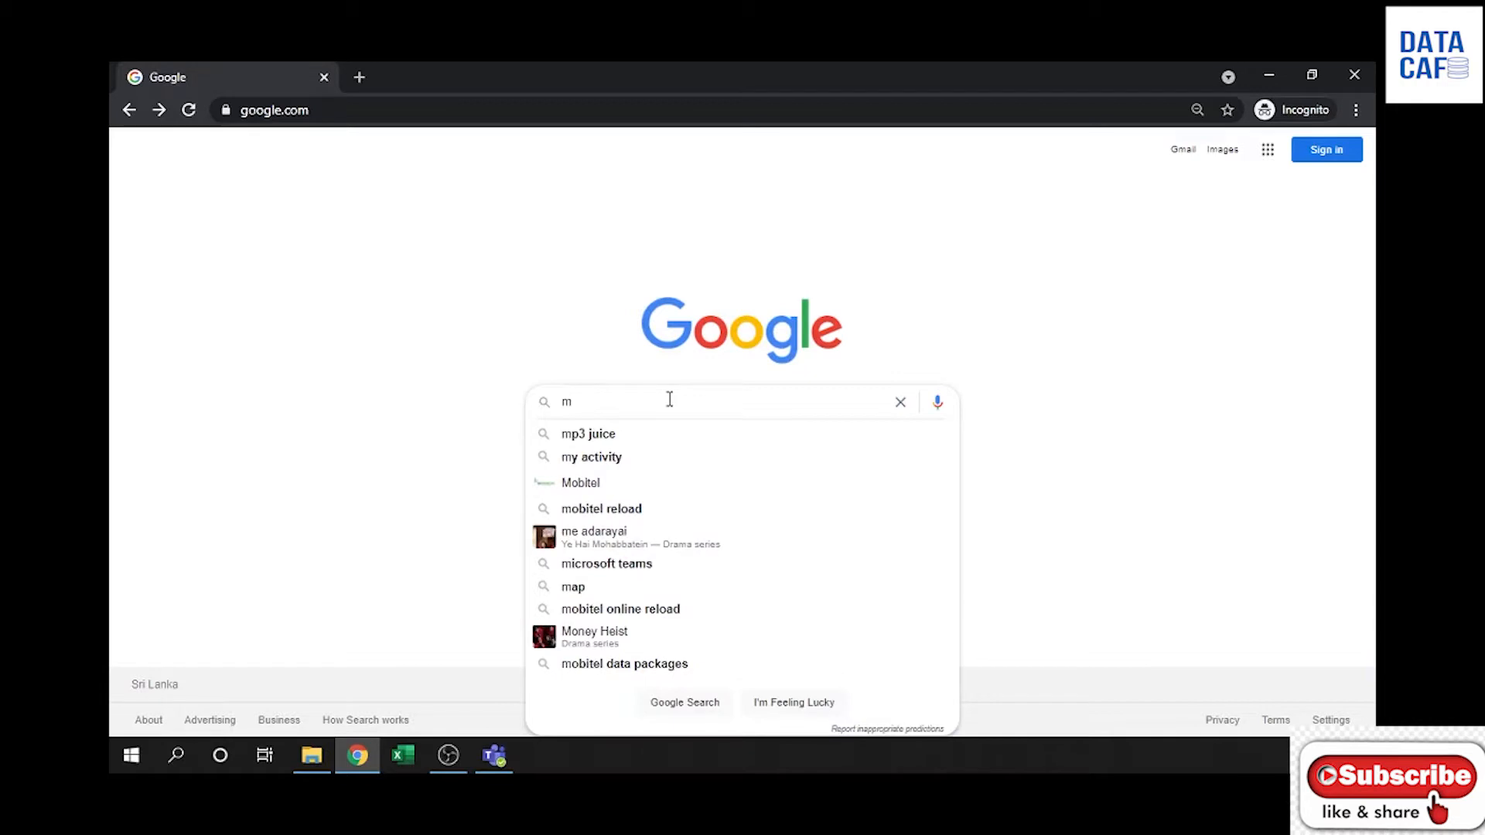
{"action": "type", "text": "ongo"}
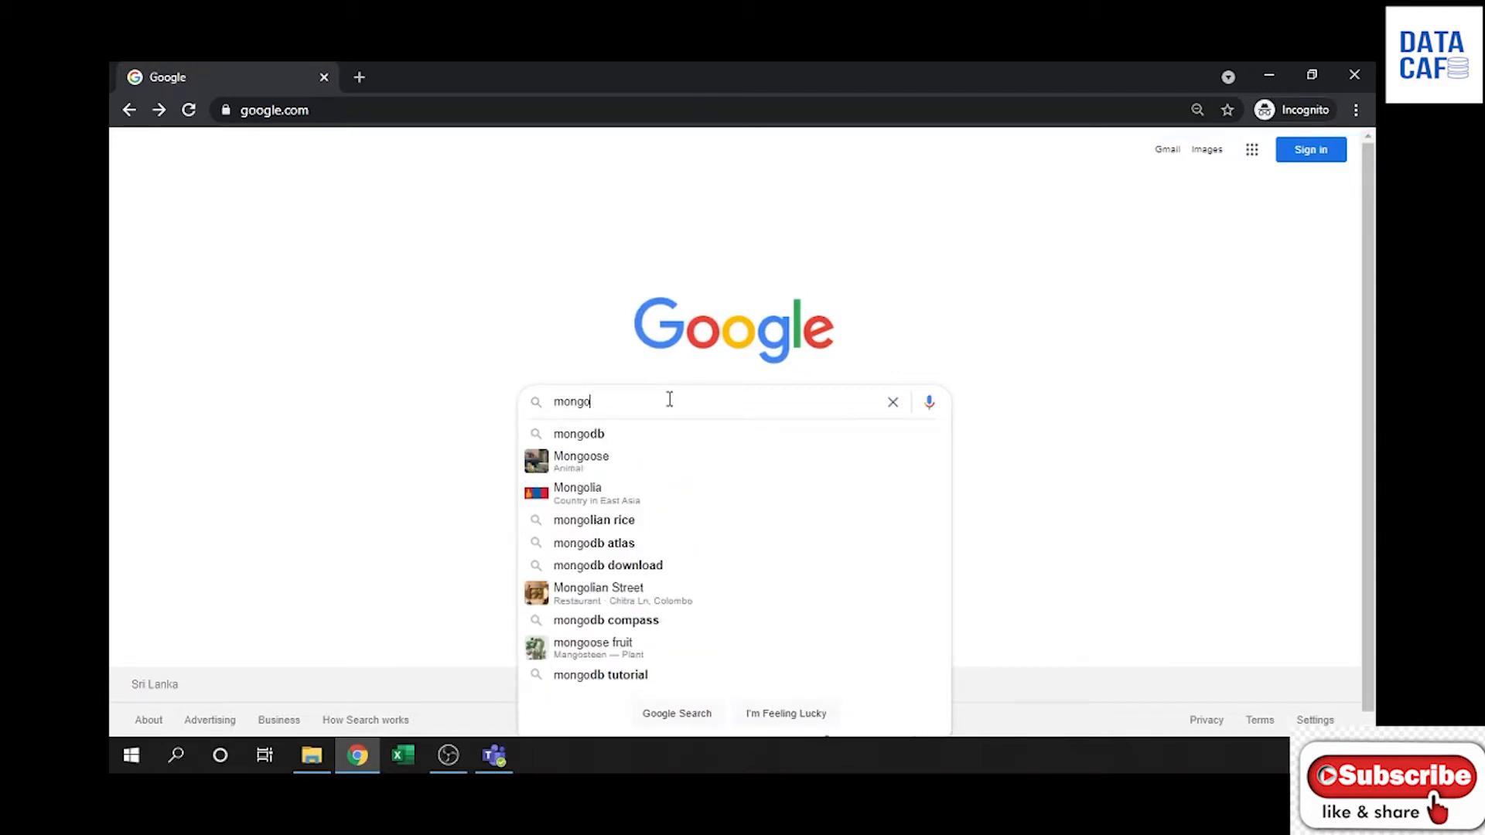
{"action": "type", "text": "db commu"}
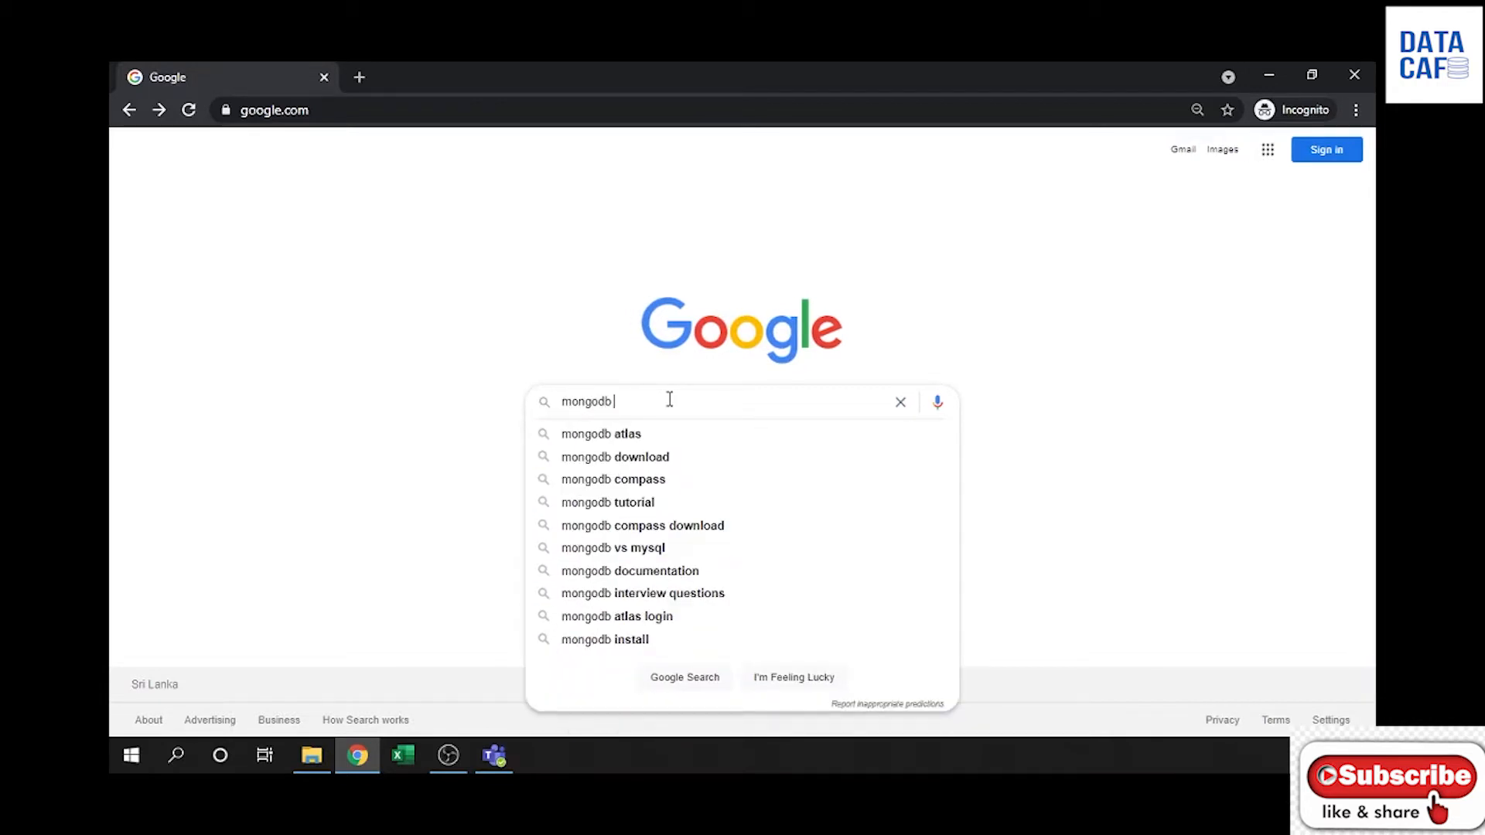
{"action": "type", "text": "nity"}
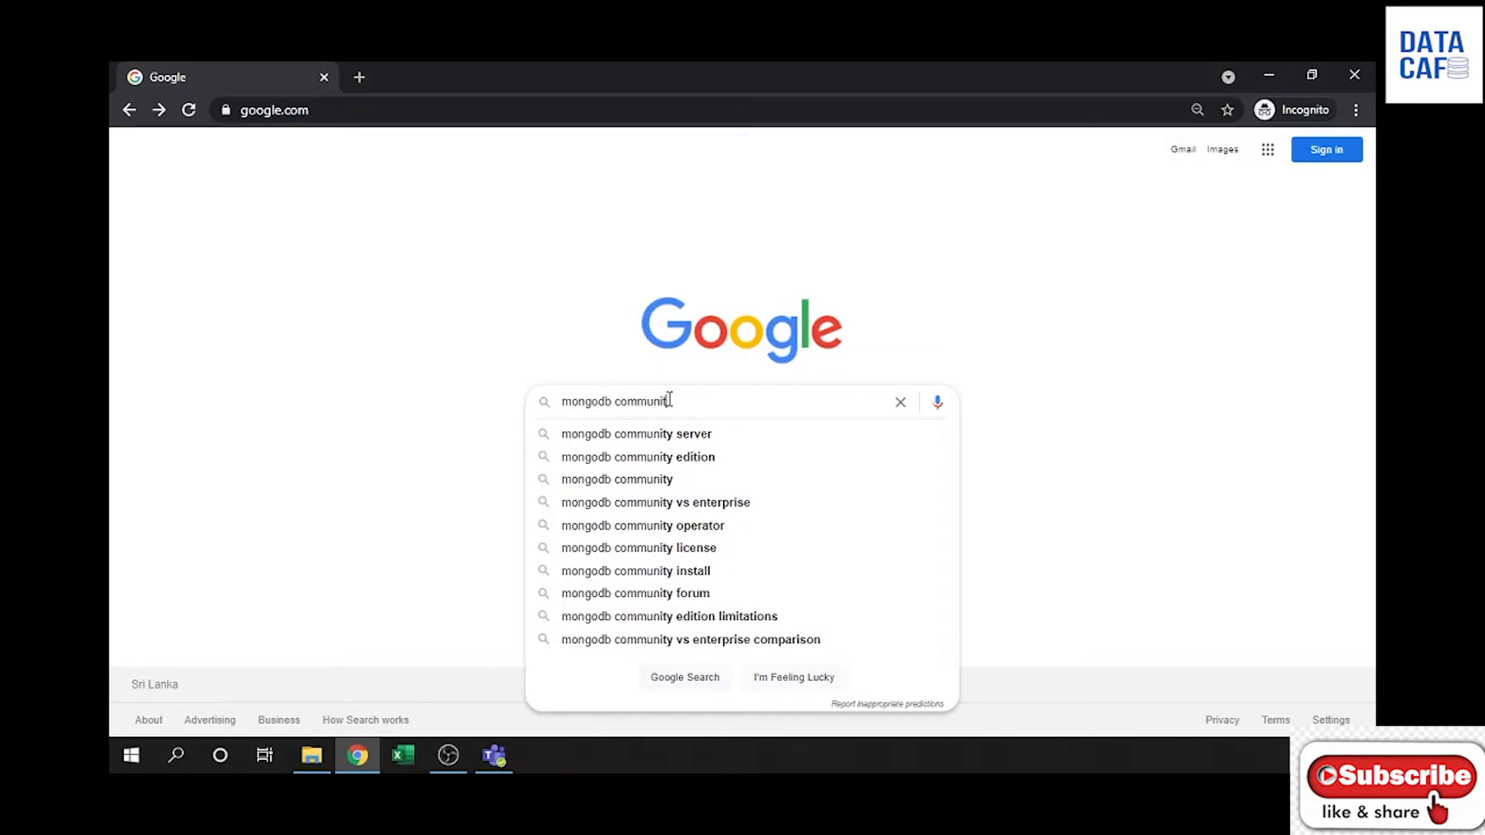
{"action": "key", "text": "Down"}
{"action": "key", "text": "Return"}
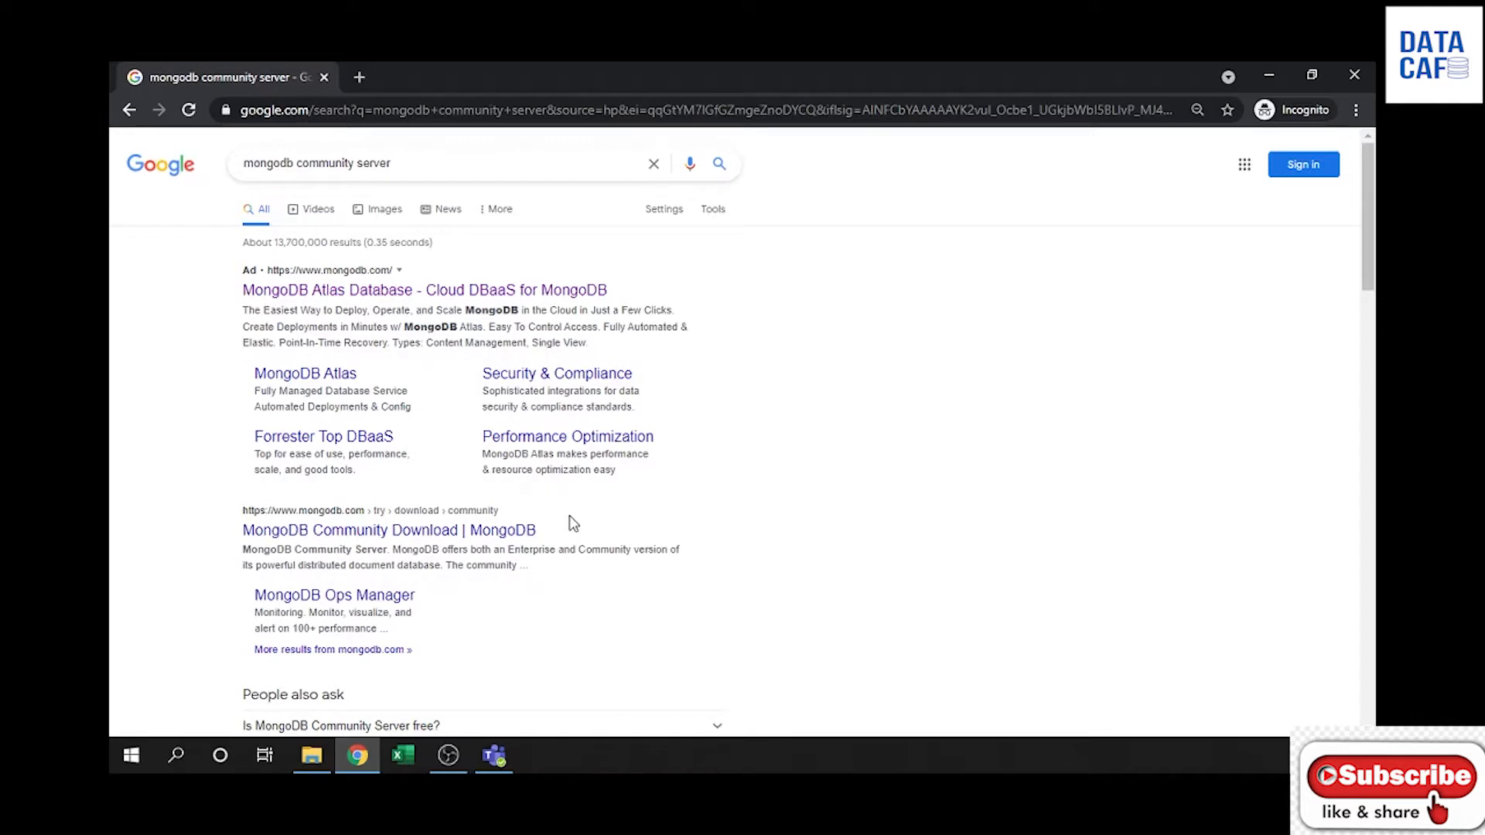
Open the MongoDB Community Download search result in a new tab and switch to that page
{"action": "right_click", "coordinate": [491, 540]}
{"action": "left_click", "coordinate": [516, 551]}
{"action": "left_click", "coordinate": [482, 70]}
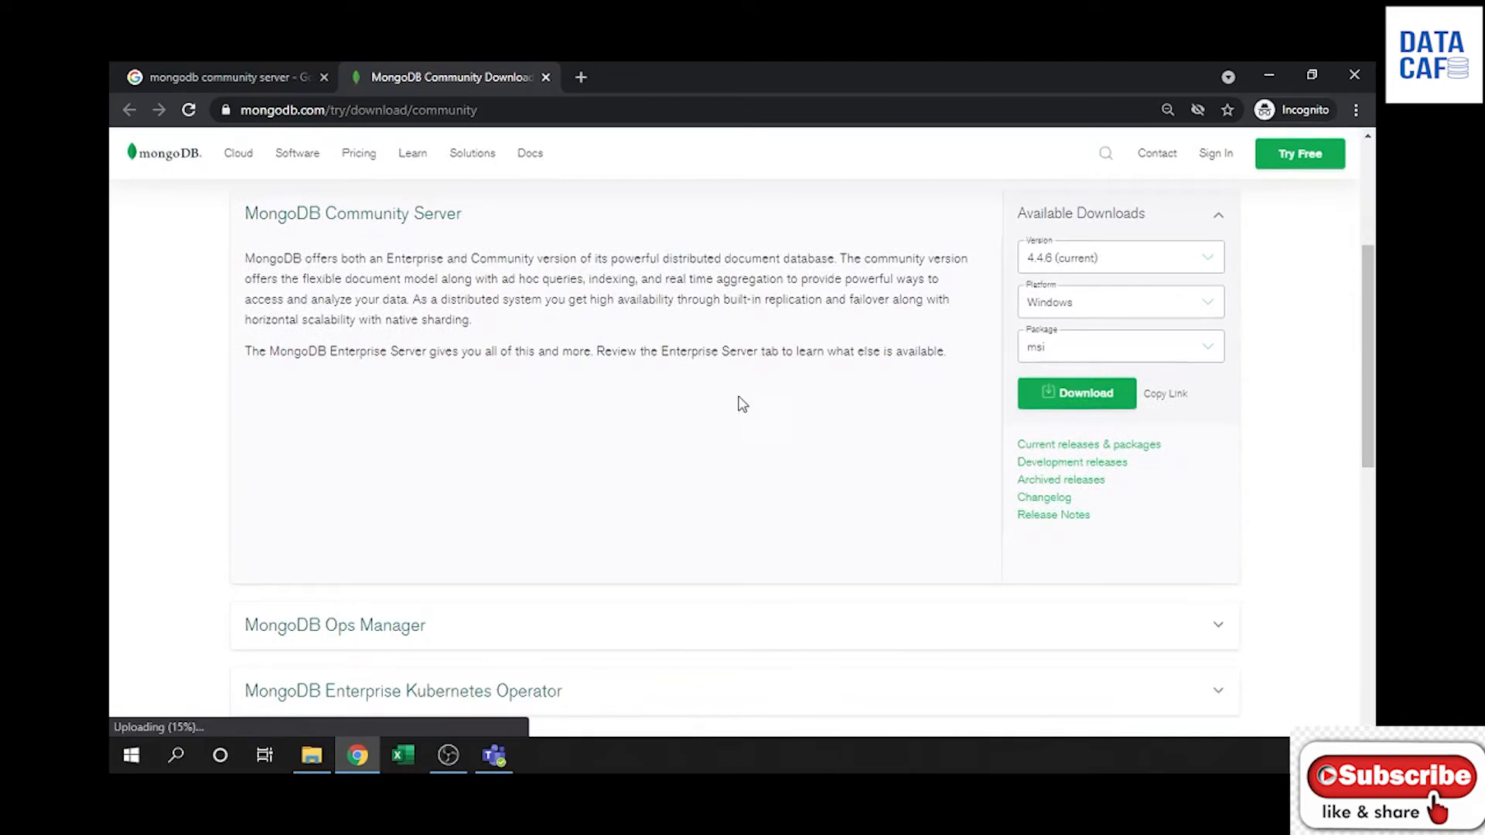
{"action": "scroll", "coordinate": [657, 383], "scroll_direction": "up", "scroll_amount": 4}
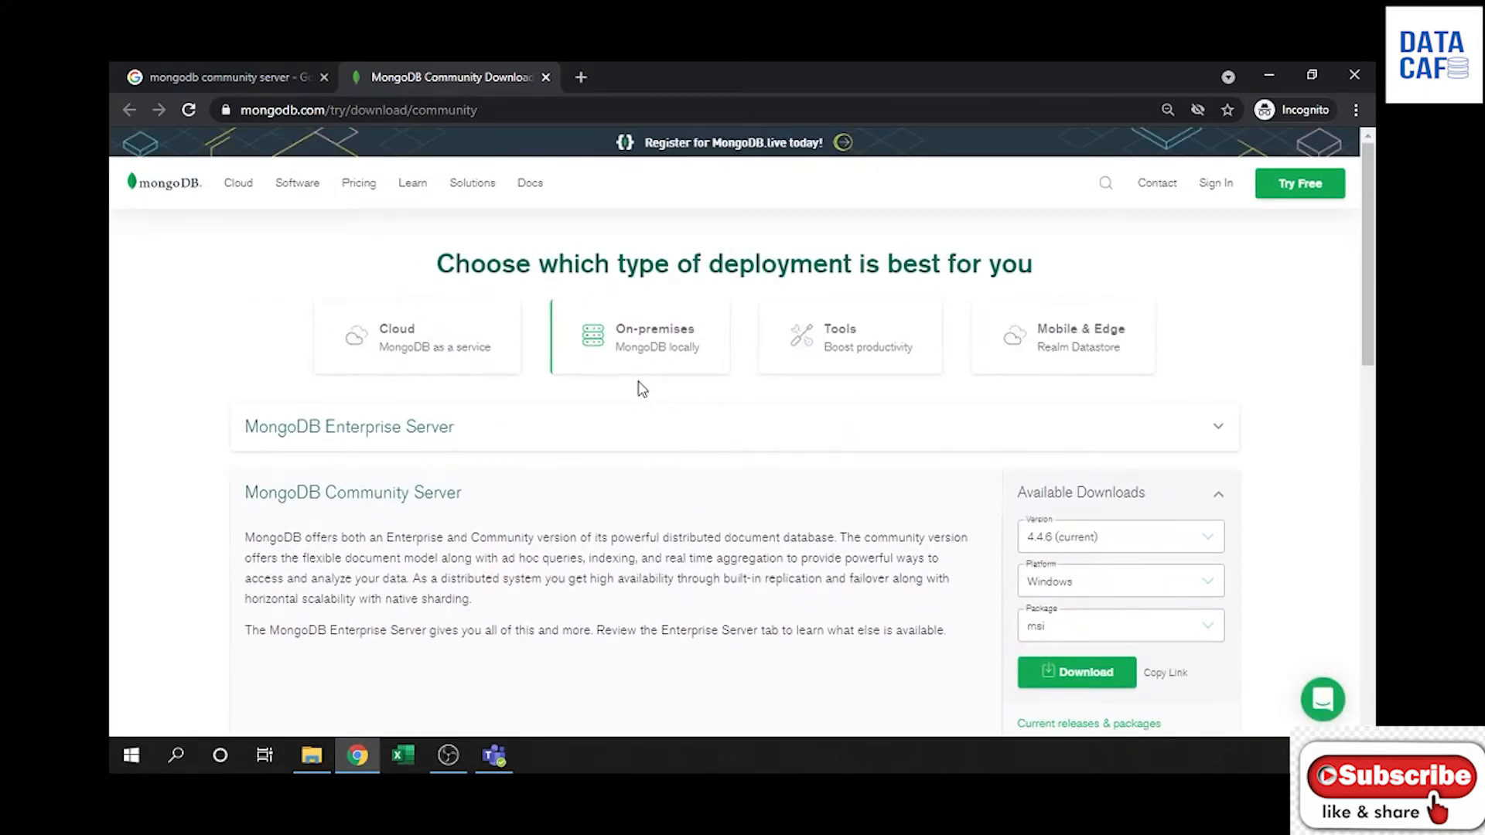
Look through the Cloud, On-premises, Tools and Mobile & Edge deployment types on the MongoDB download page
{"action": "left_click", "coordinate": [441, 340]}
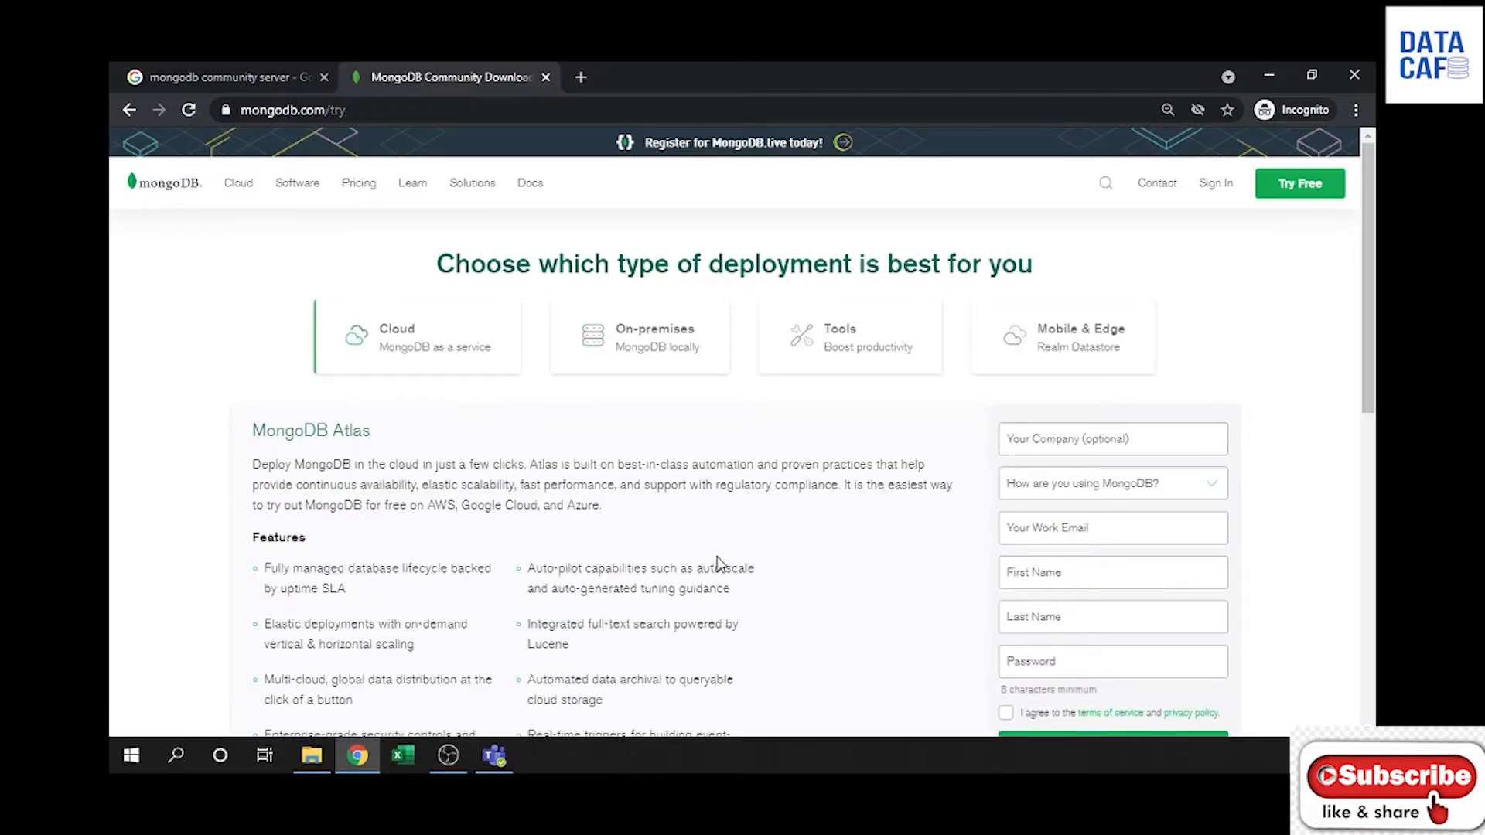
{"action": "scroll", "coordinate": [712, 563], "scroll_direction": "down", "scroll_amount": 5}
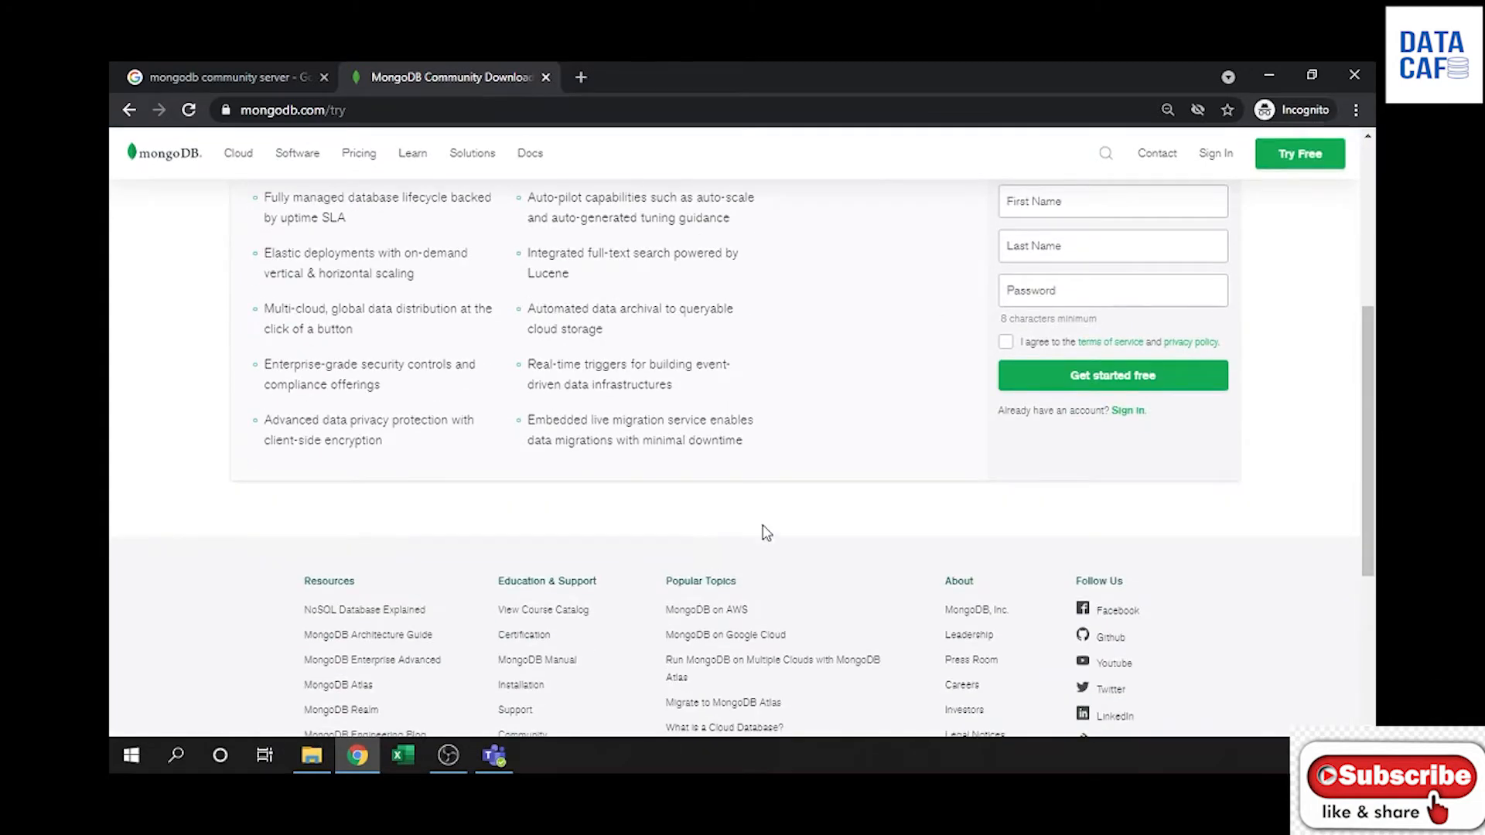
{"action": "scroll", "coordinate": [742, 526], "scroll_direction": "up", "scroll_amount": 5}
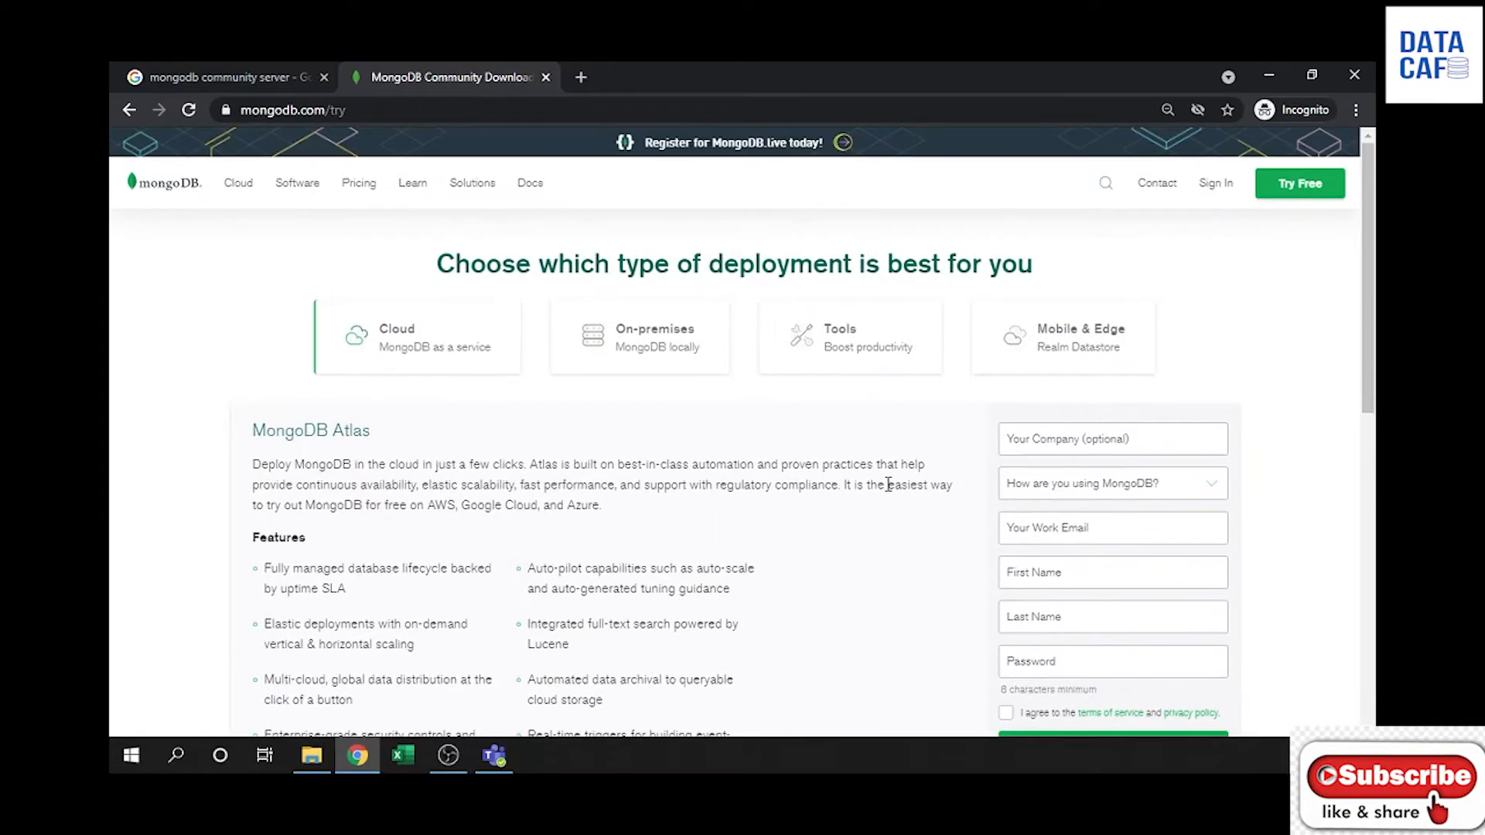
{"action": "left_click", "coordinate": [590, 350]}
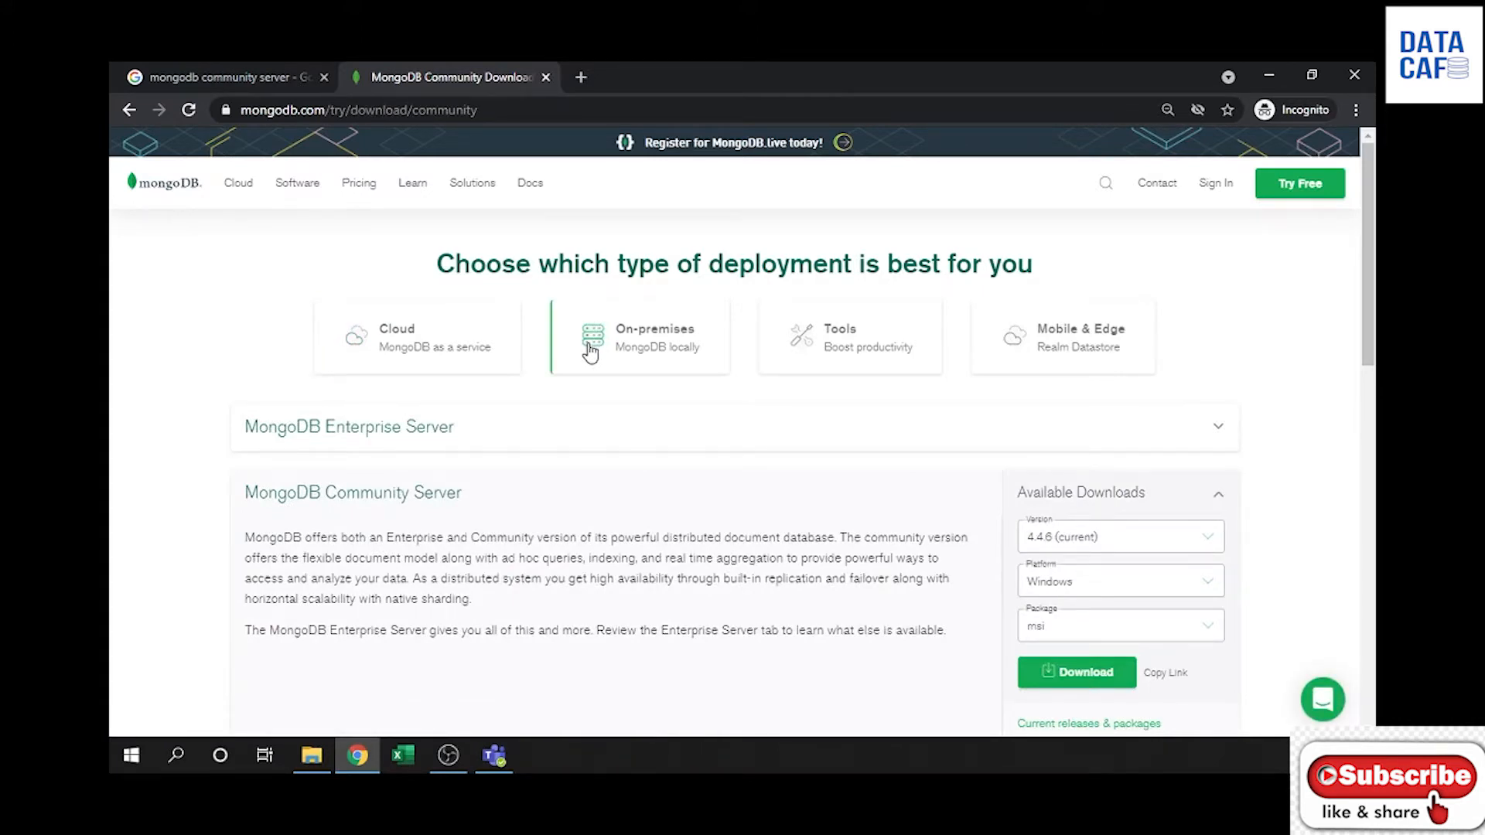
{"action": "left_click", "coordinate": [851, 377]}
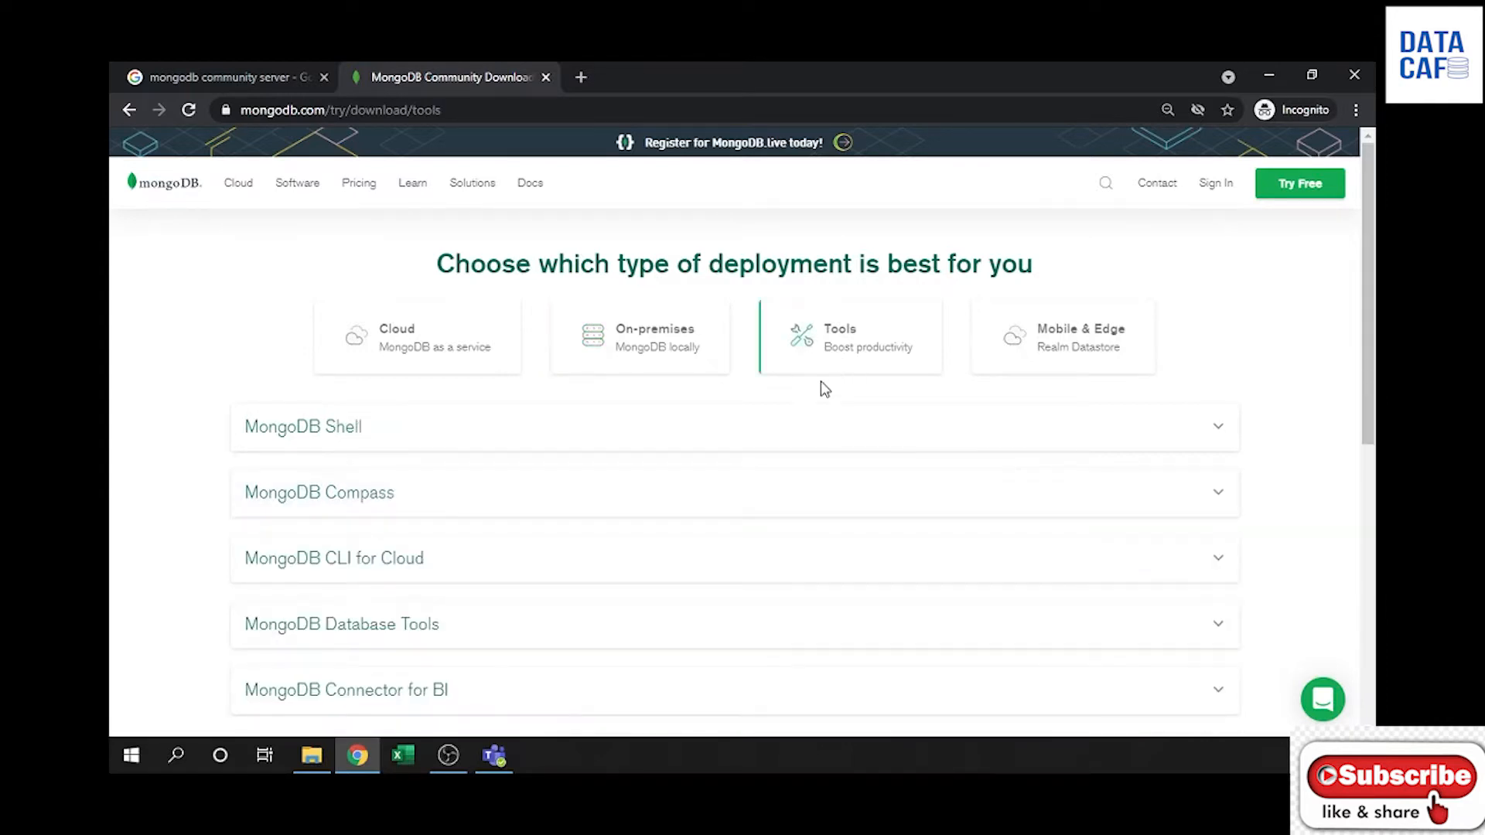
{"action": "scroll", "coordinate": [543, 477], "scroll_direction": "down", "scroll_amount": 1}
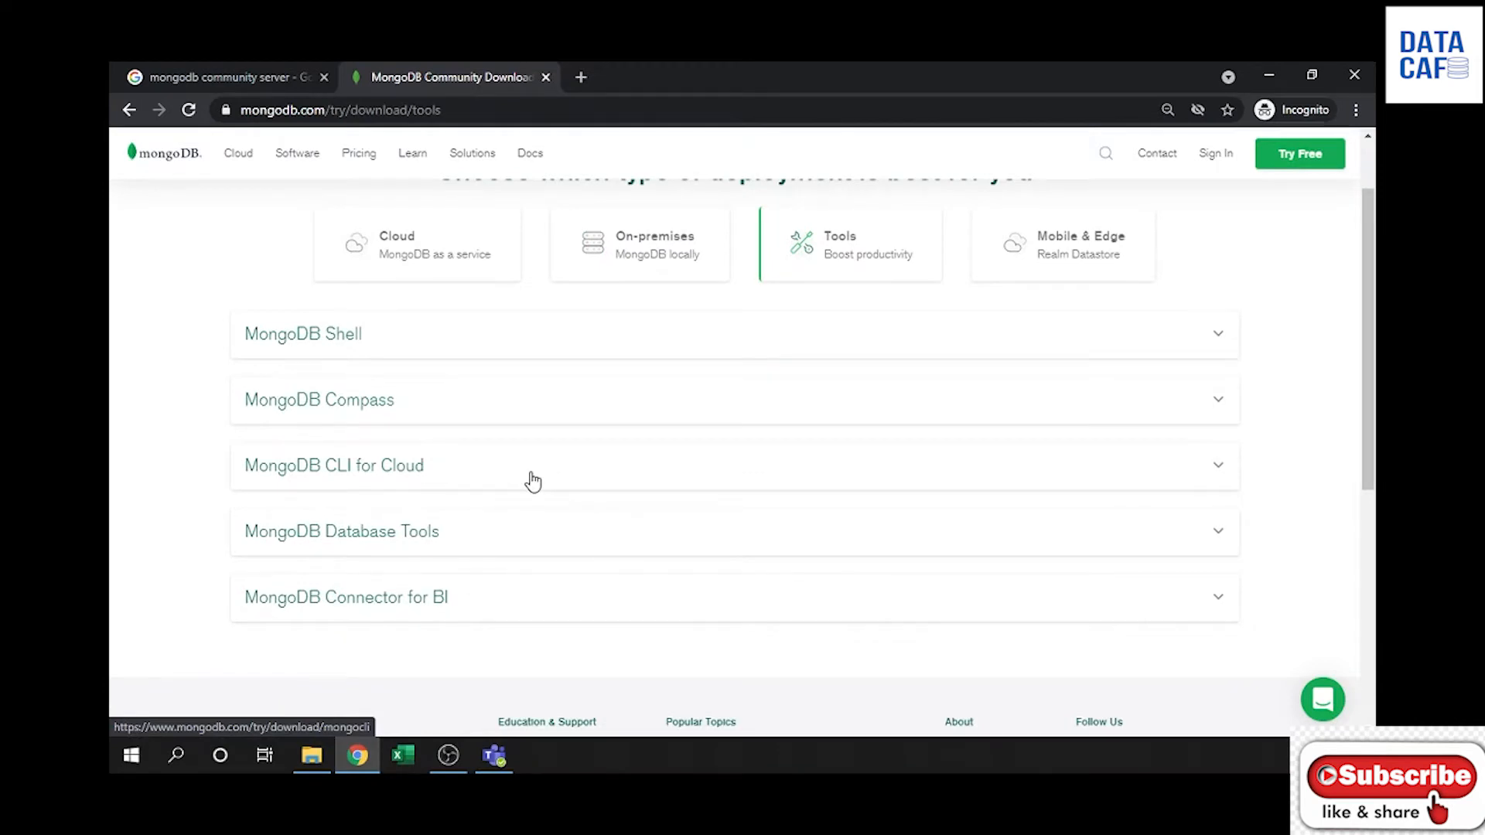
{"action": "scroll", "coordinate": [630, 470], "scroll_direction": "up", "scroll_amount": 1}
{"action": "left_click", "coordinate": [1084, 345]}
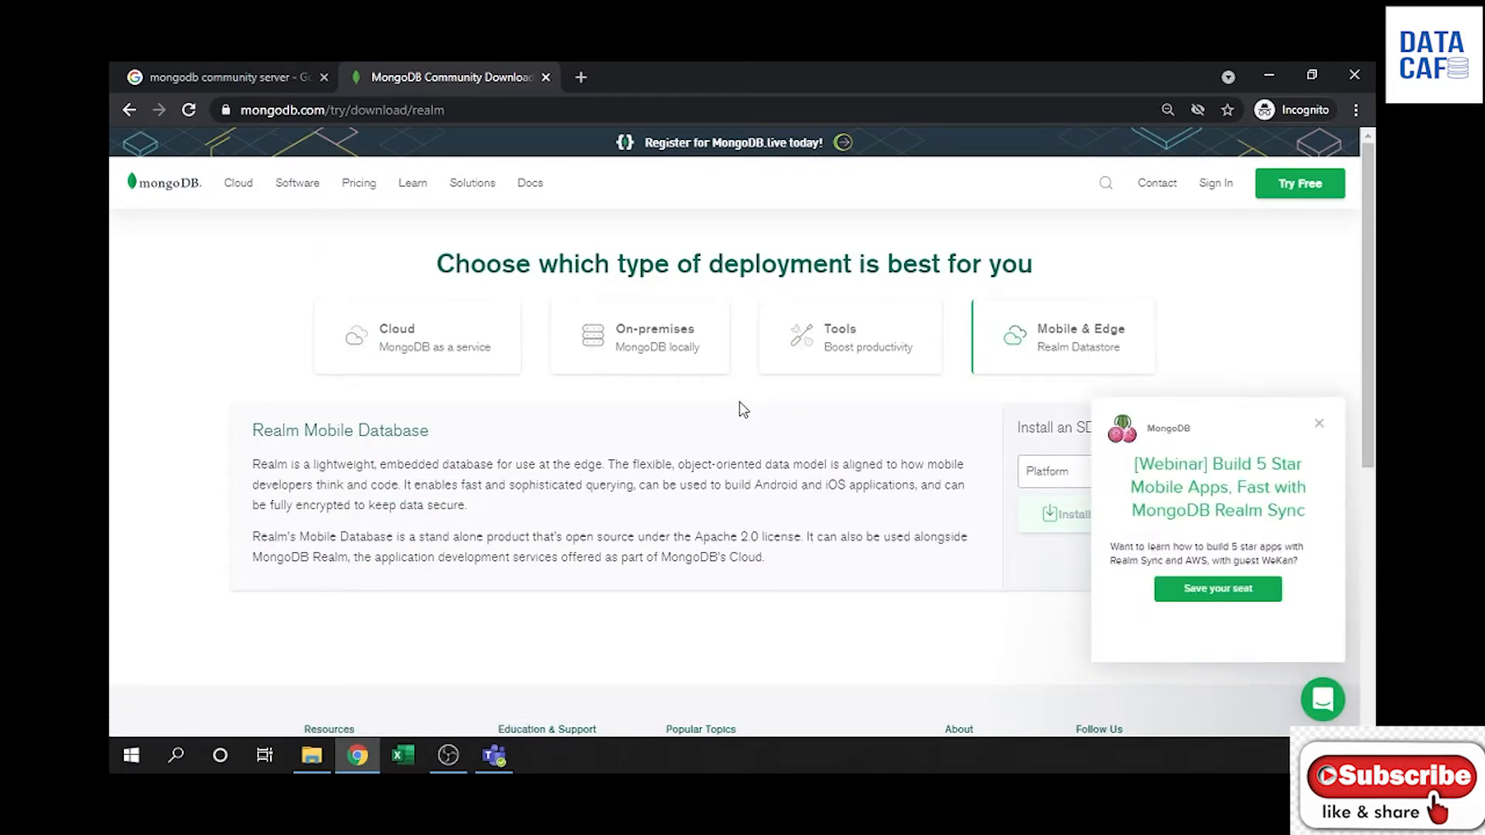
Return to the On-premises deployment type and dismiss the MongoDB Realm Sync webinar pop-up
{"action": "left_click", "coordinate": [659, 358]}
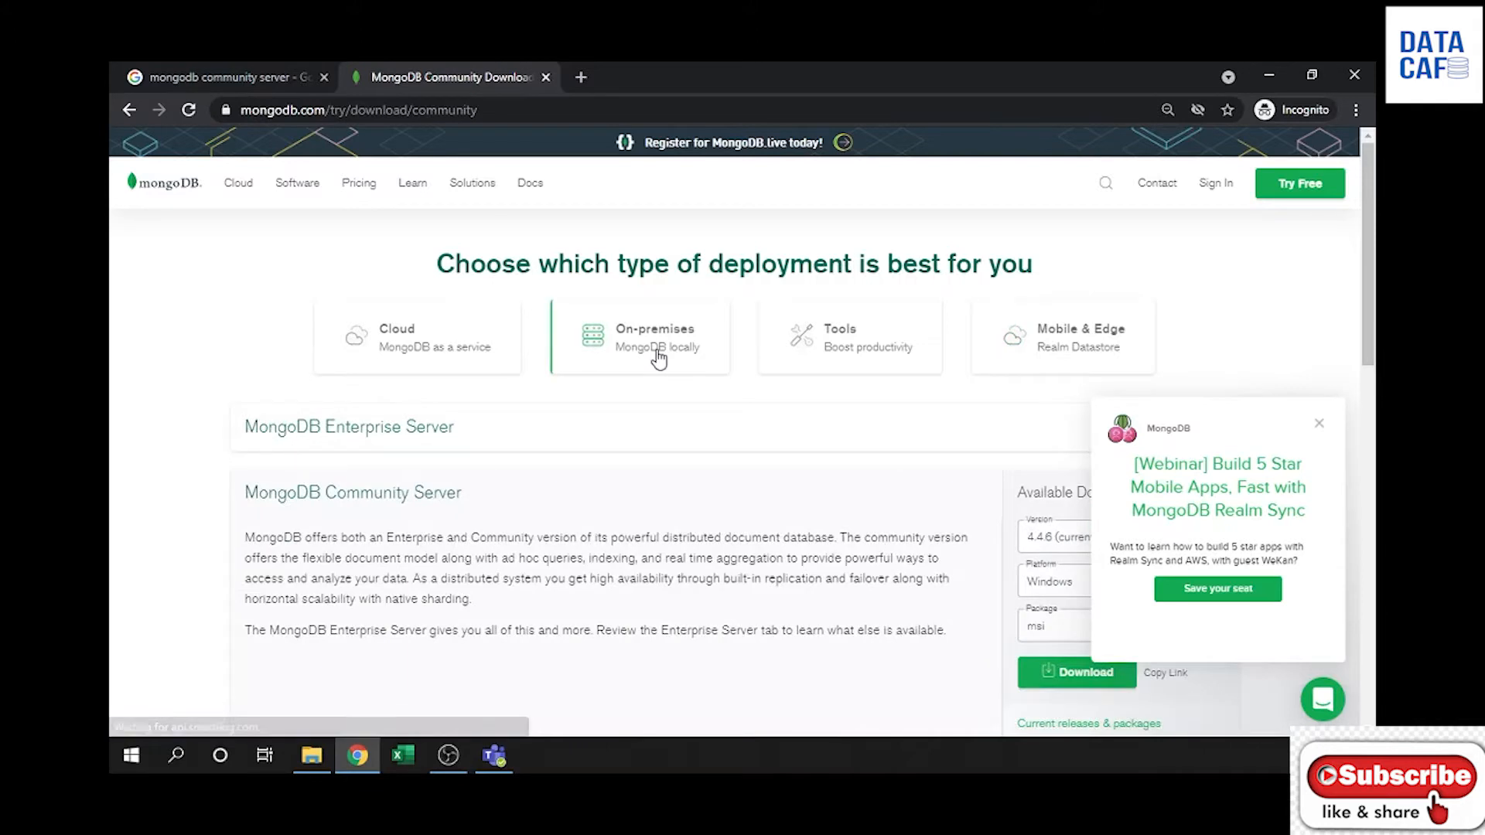
{"action": "left_click", "coordinate": [1321, 425]}
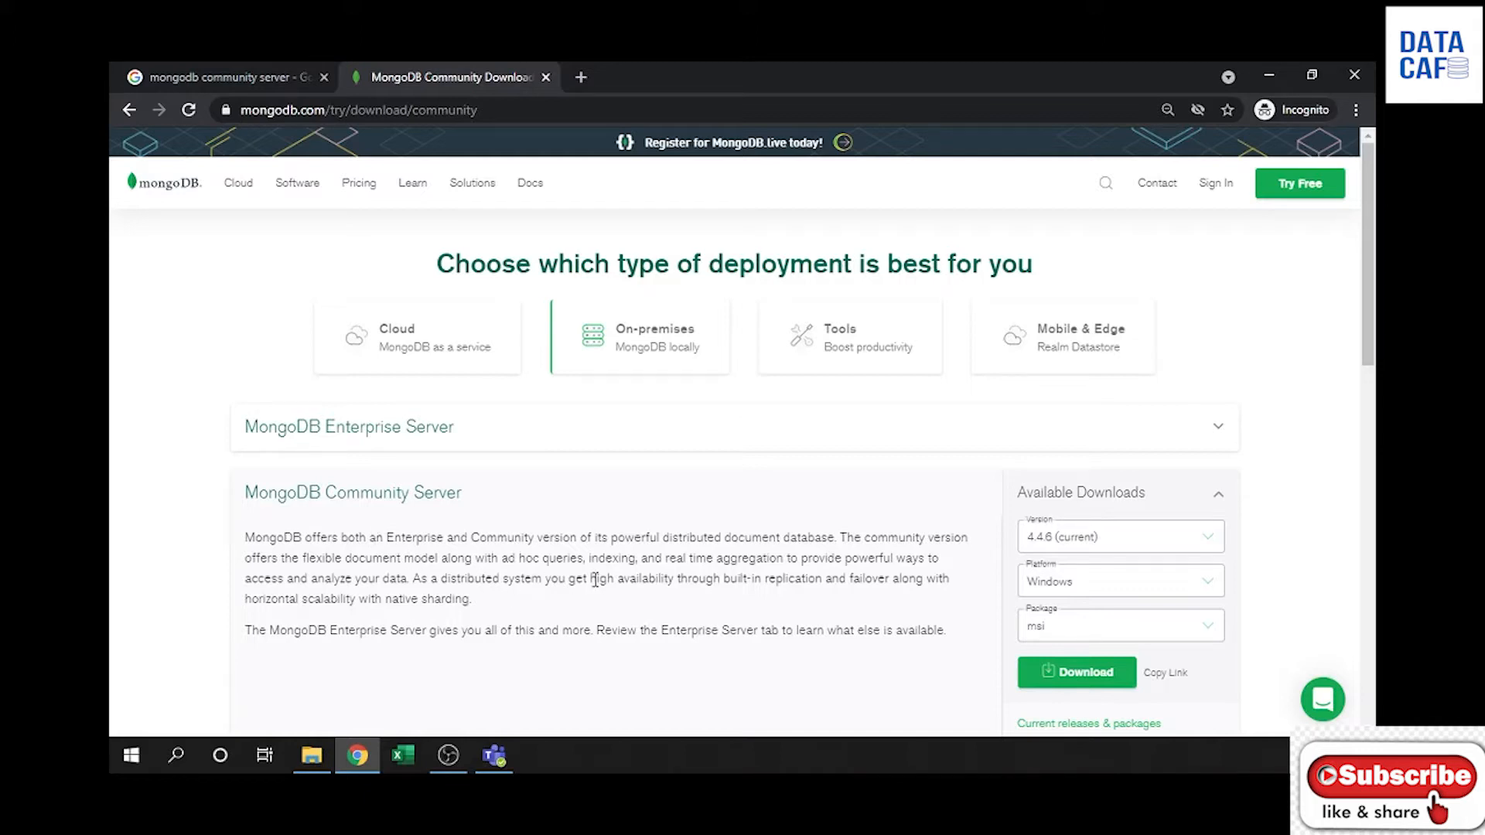
Look over the other on-premises products listed below MongoDB Community Server
{"action": "scroll", "coordinate": [597, 580], "scroll_direction": "down", "scroll_amount": 2}
{"action": "scroll", "coordinate": [614, 567], "scroll_direction": "down", "scroll_amount": 2}
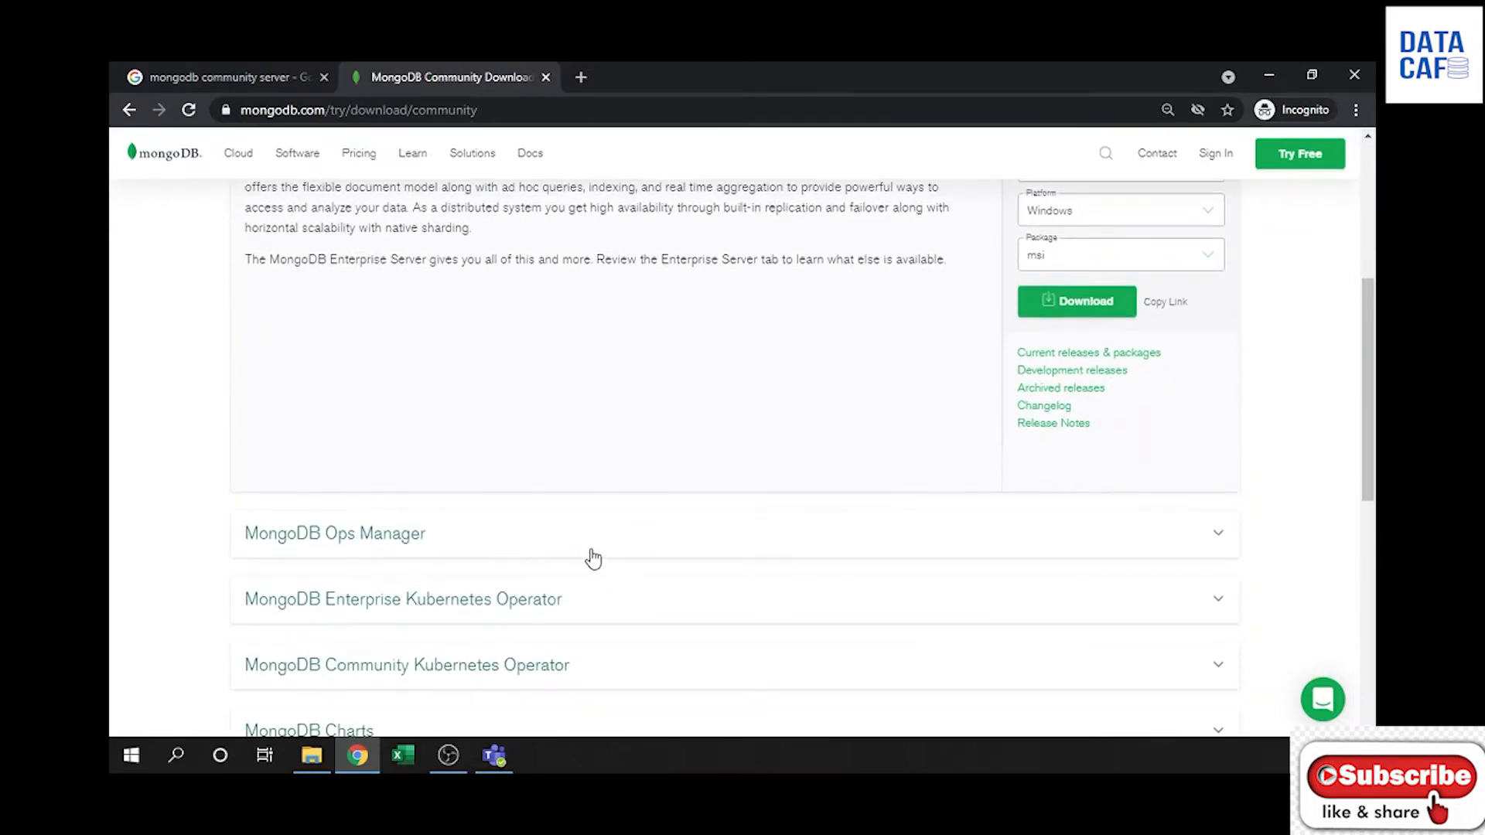
{"action": "scroll", "coordinate": [588, 557], "scroll_direction": "down", "scroll_amount": 1}
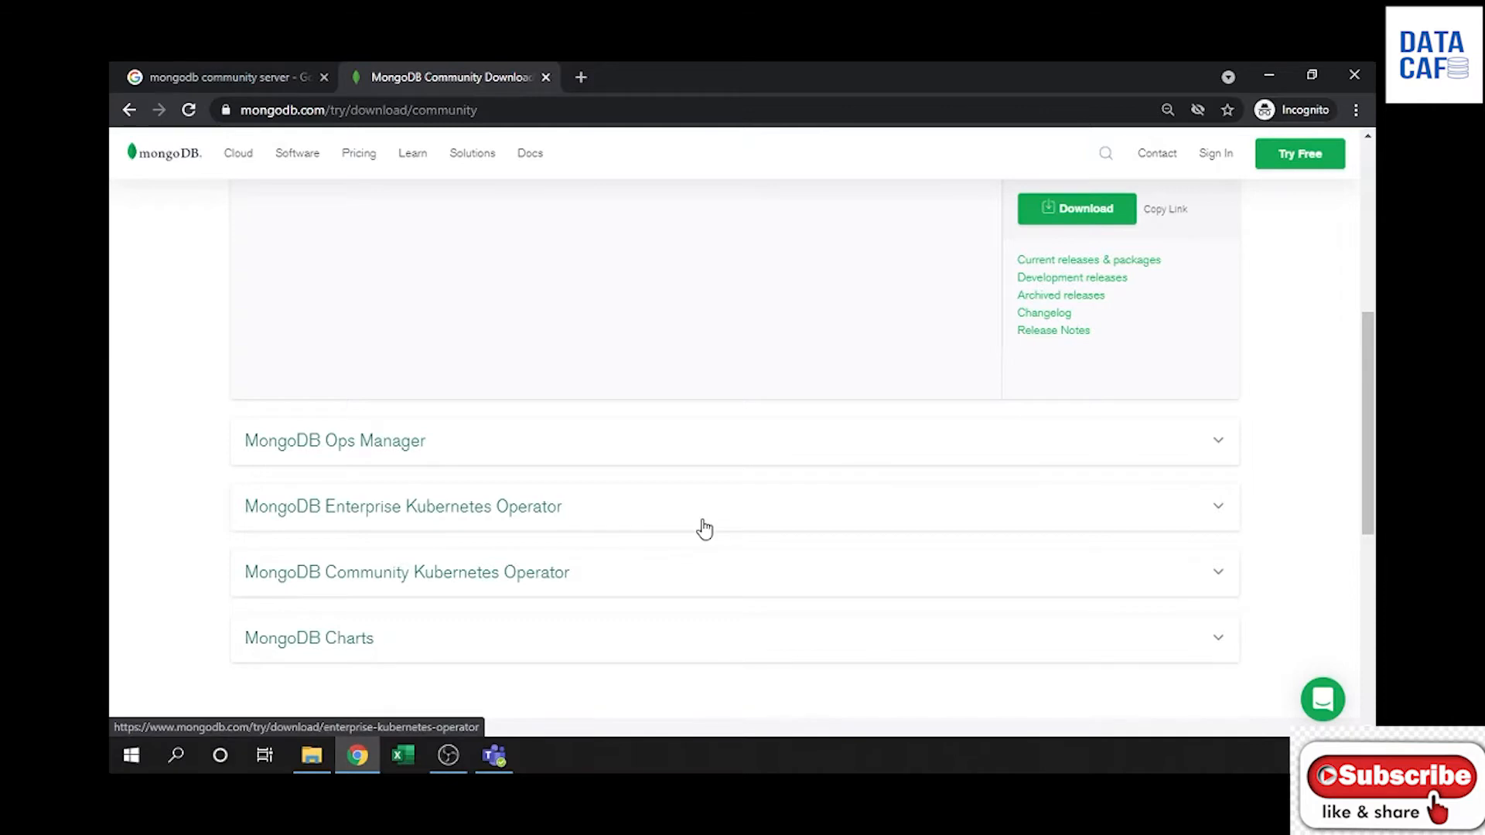
{"action": "scroll", "coordinate": [701, 528], "scroll_direction": "down", "scroll_amount": 2}
{"action": "scroll", "coordinate": [700, 526], "scroll_direction": "up", "scroll_amount": 2}
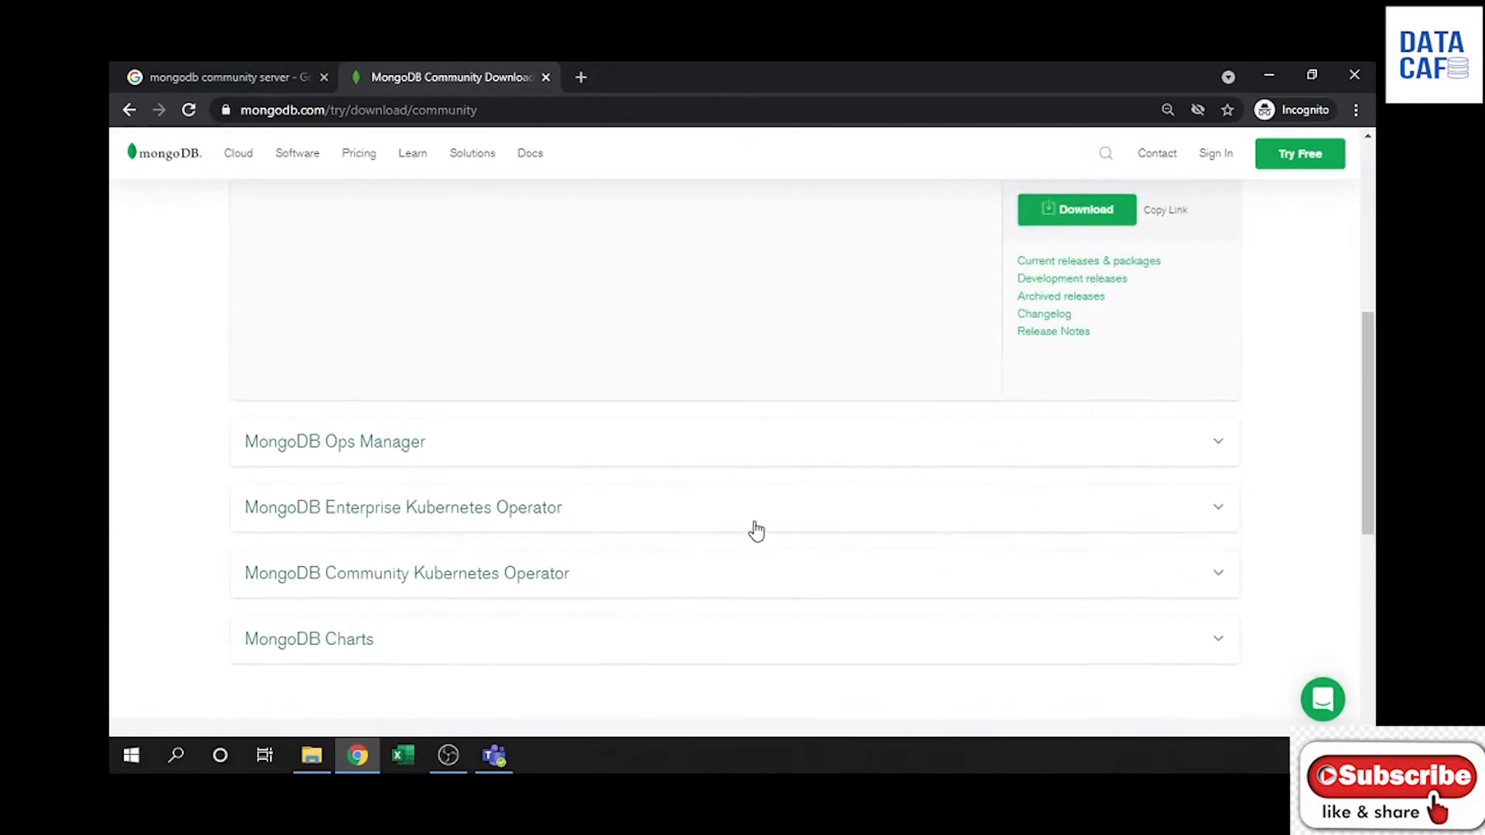
{"action": "scroll", "coordinate": [756, 530], "scroll_direction": "up", "scroll_amount": 2}
{"action": "scroll", "coordinate": [722, 513], "scroll_direction": "up", "scroll_amount": 3}
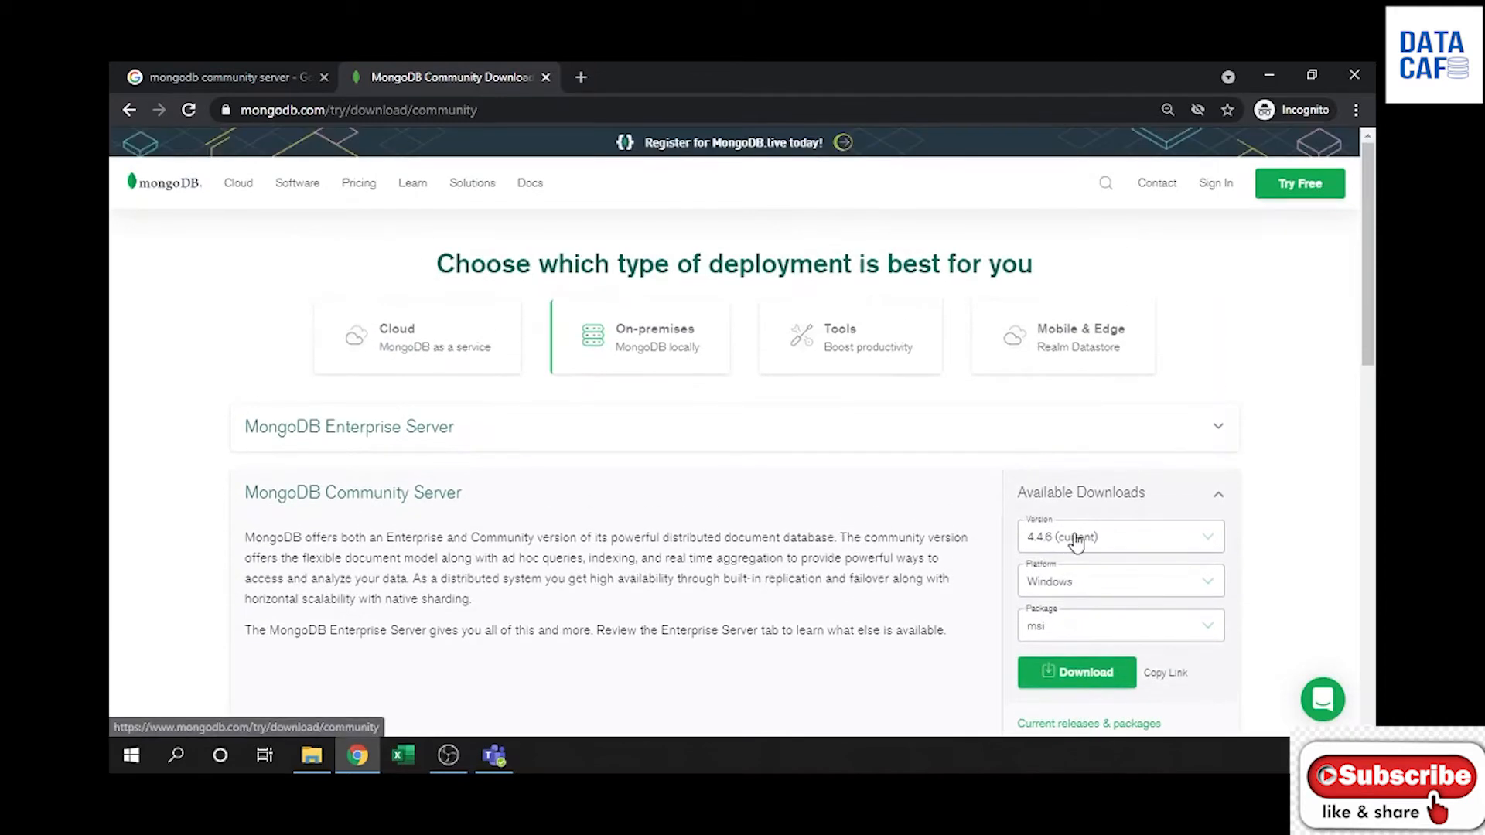
Review the Community Server version, platform and package choices, and download version 4.4.6 (current) for Windows as an msi package
{"action": "left_click", "coordinate": [1211, 546]}
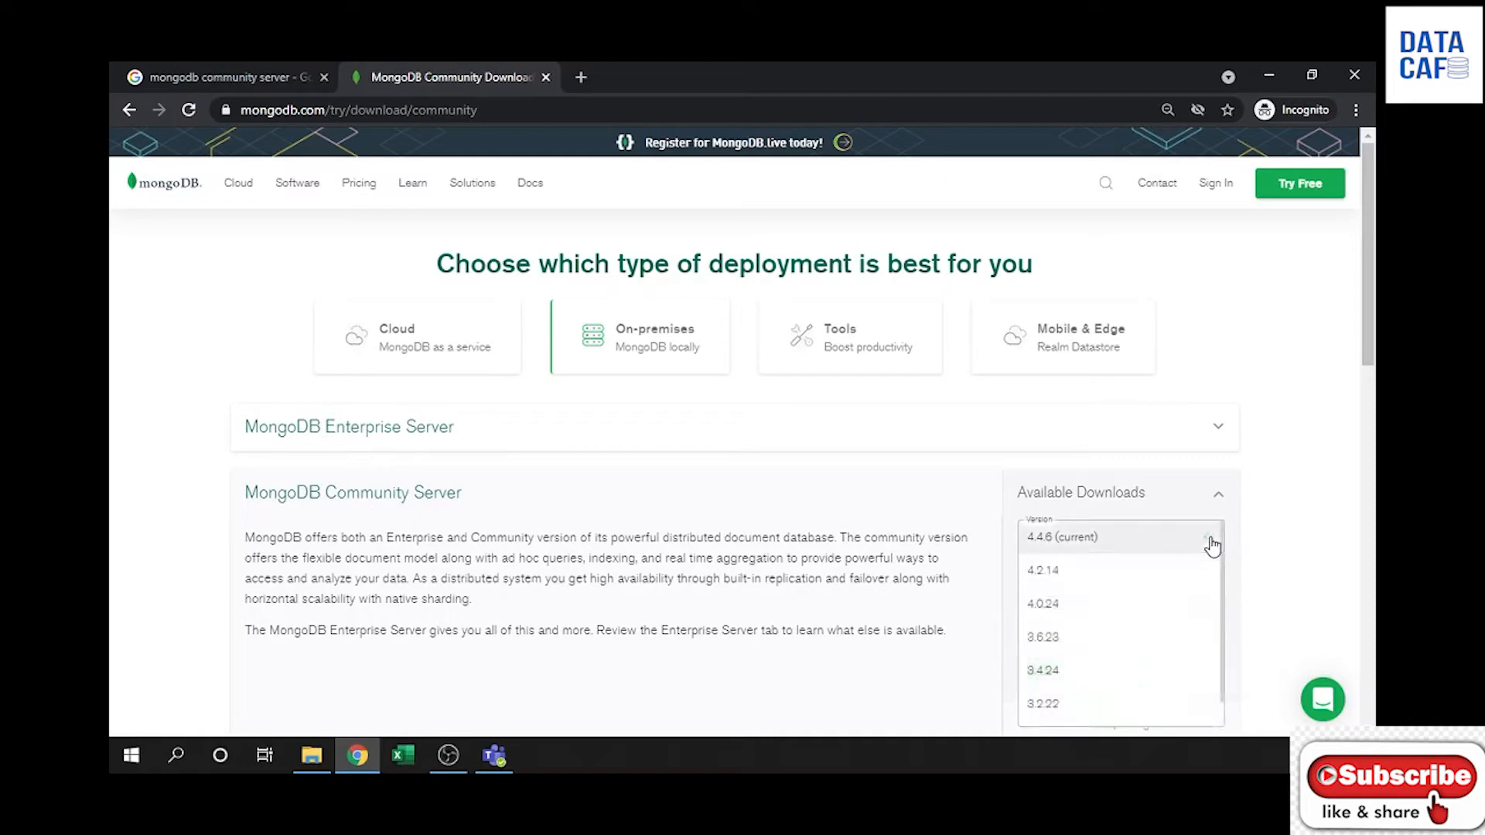
{"action": "left_click", "coordinate": [1093, 546]}
{"action": "scroll", "coordinate": [1182, 518], "scroll_direction": "down", "scroll_amount": 3}
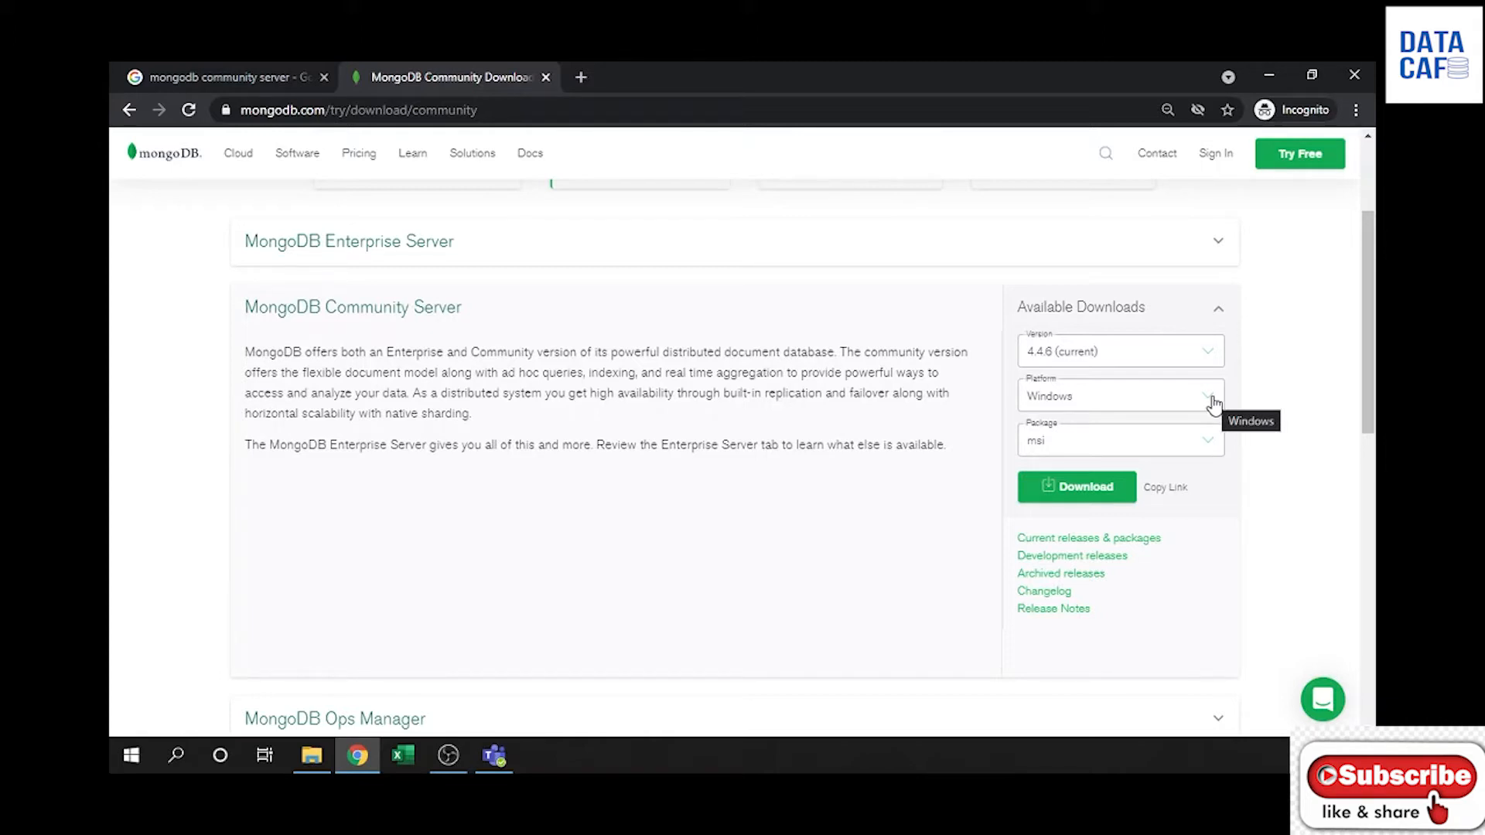
{"action": "left_click", "coordinate": [1213, 401]}
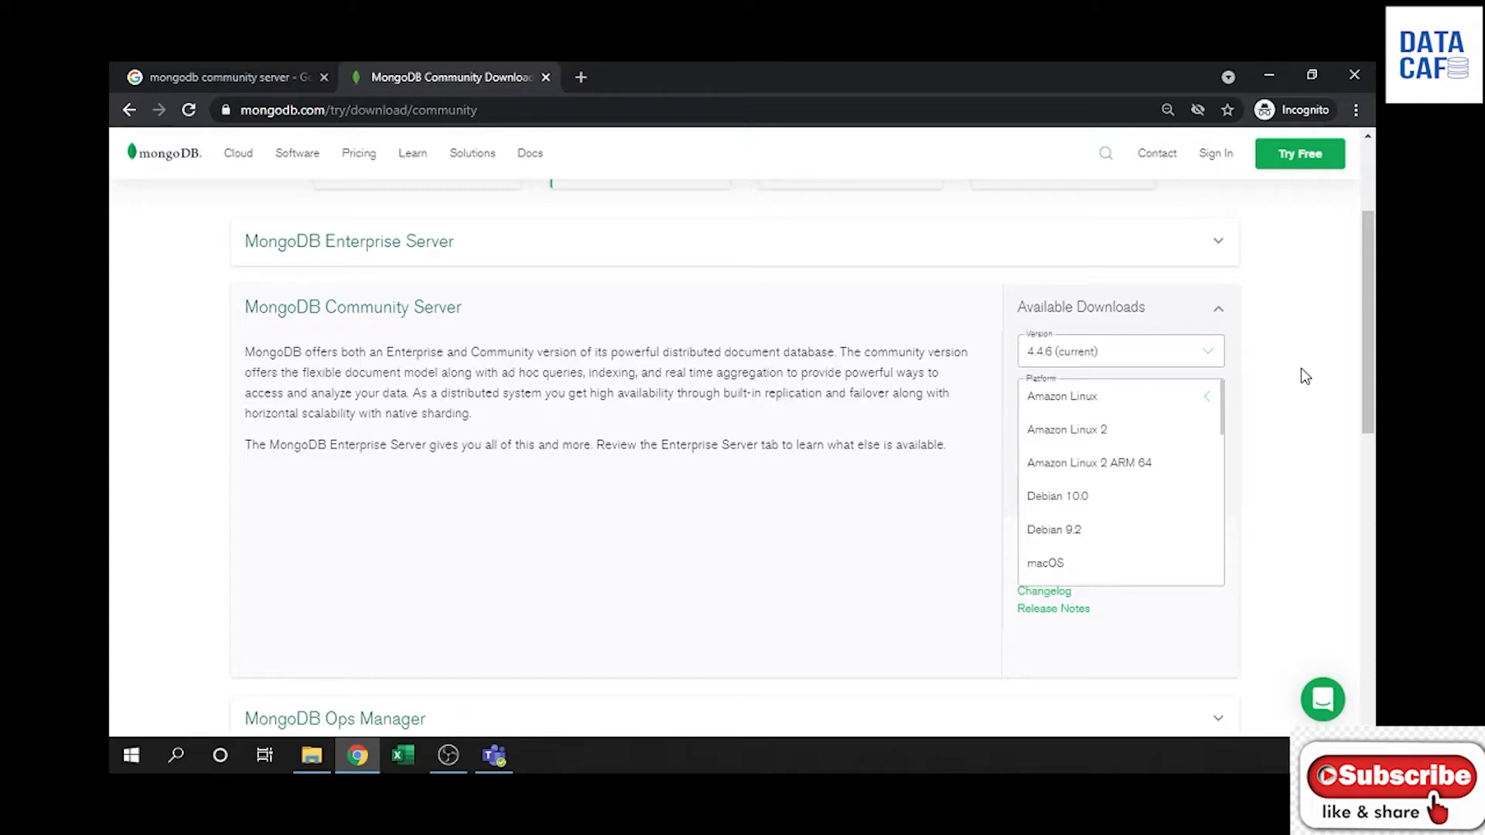
{"action": "scroll", "coordinate": [1083, 495], "scroll_direction": "down", "scroll_amount": 4}
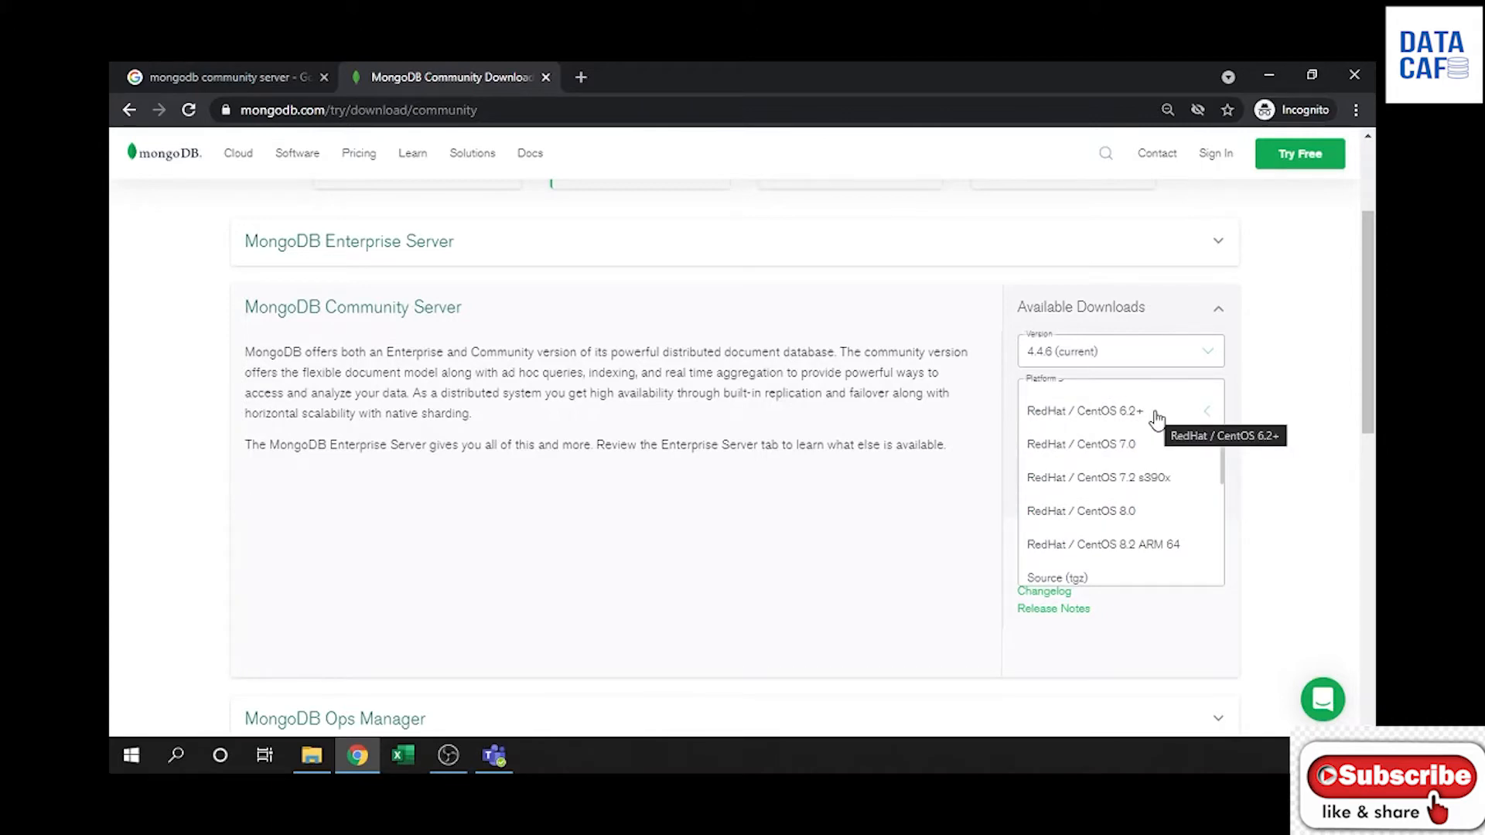
{"action": "left_click", "coordinate": [1278, 343]}
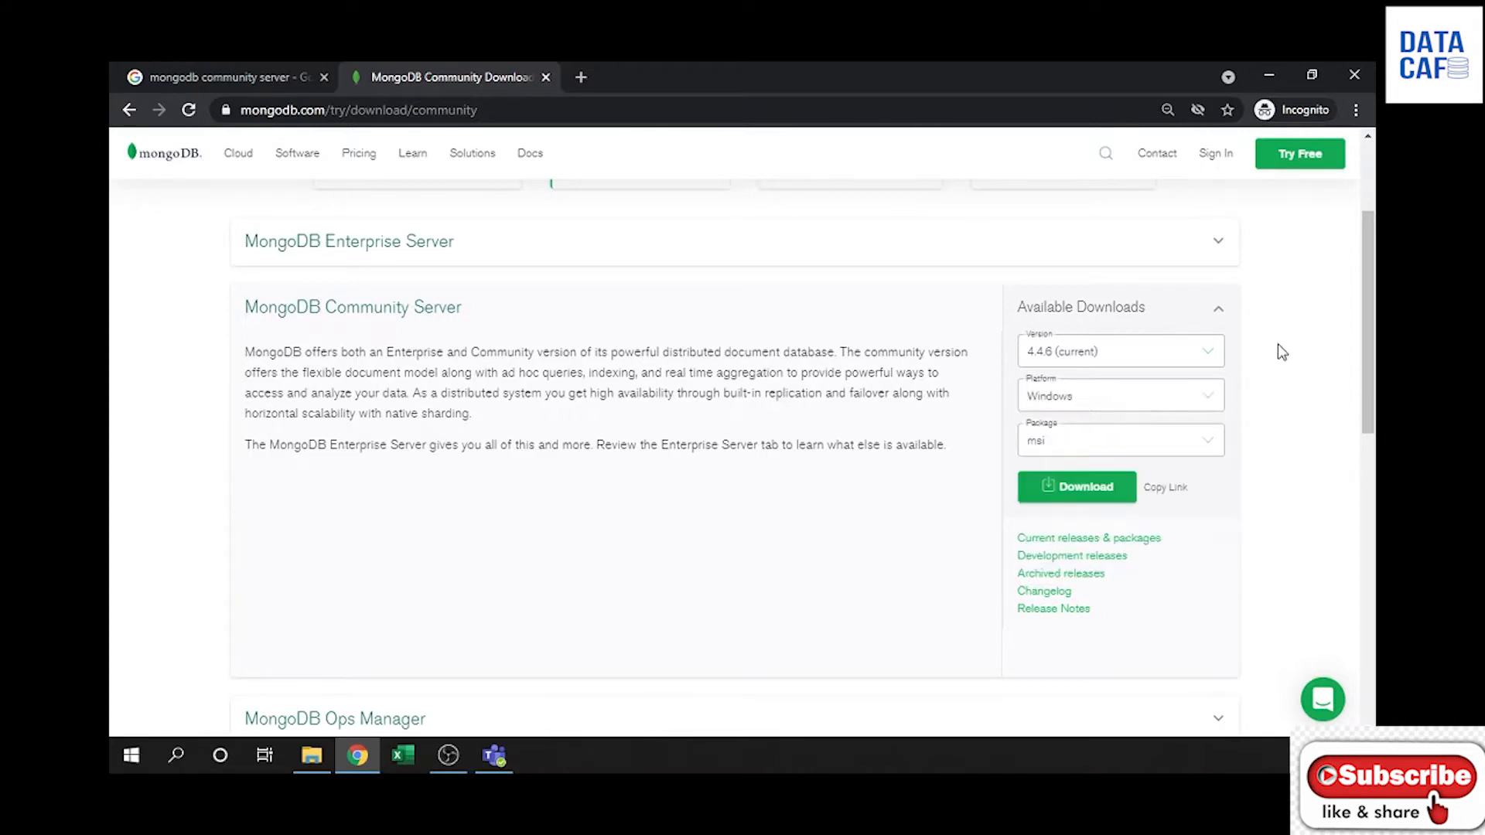
{"action": "left_click", "coordinate": [1131, 441]}
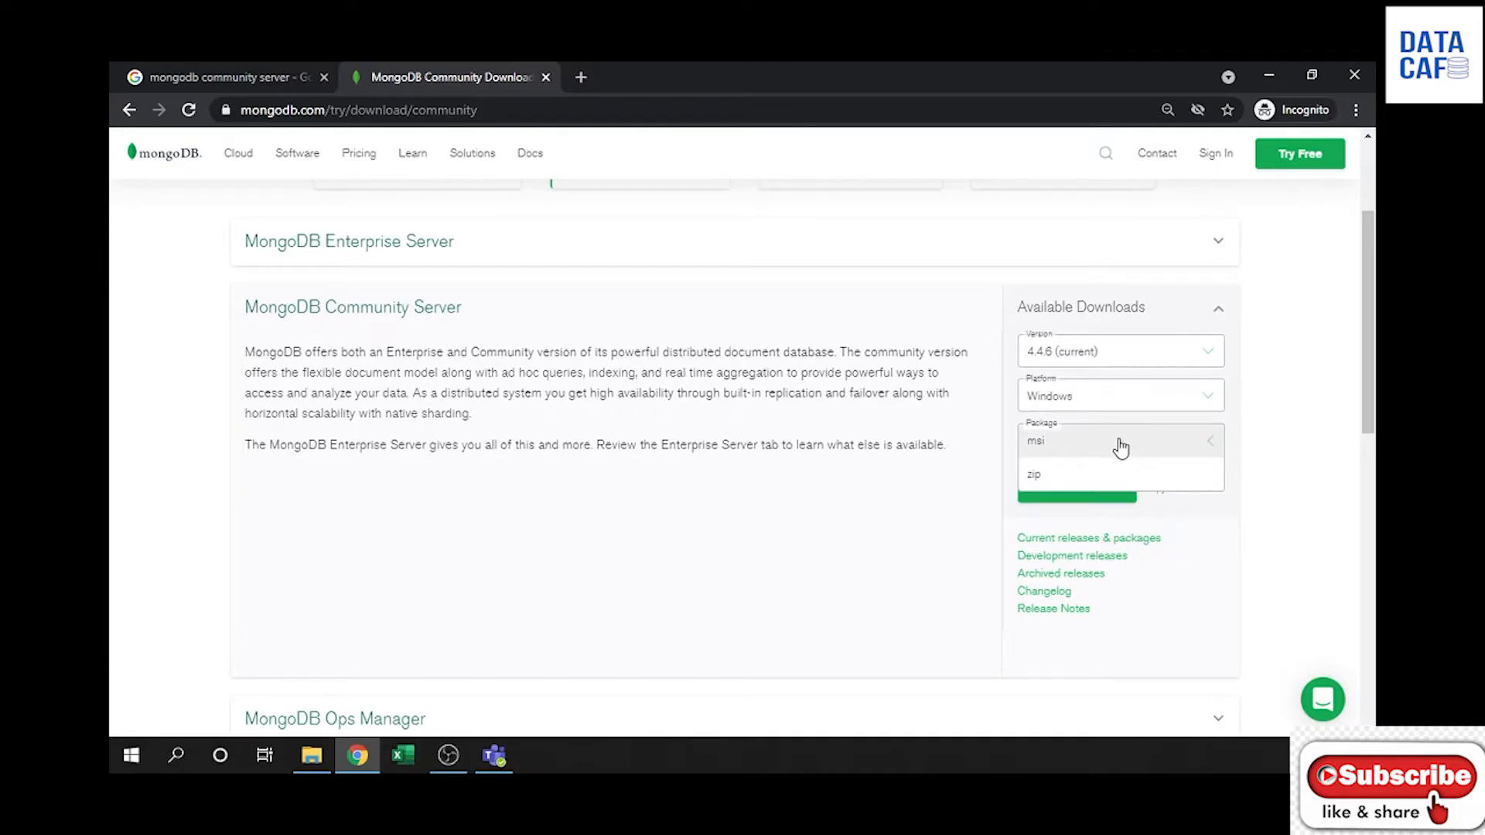
{"action": "left_click", "coordinate": [1336, 396]}
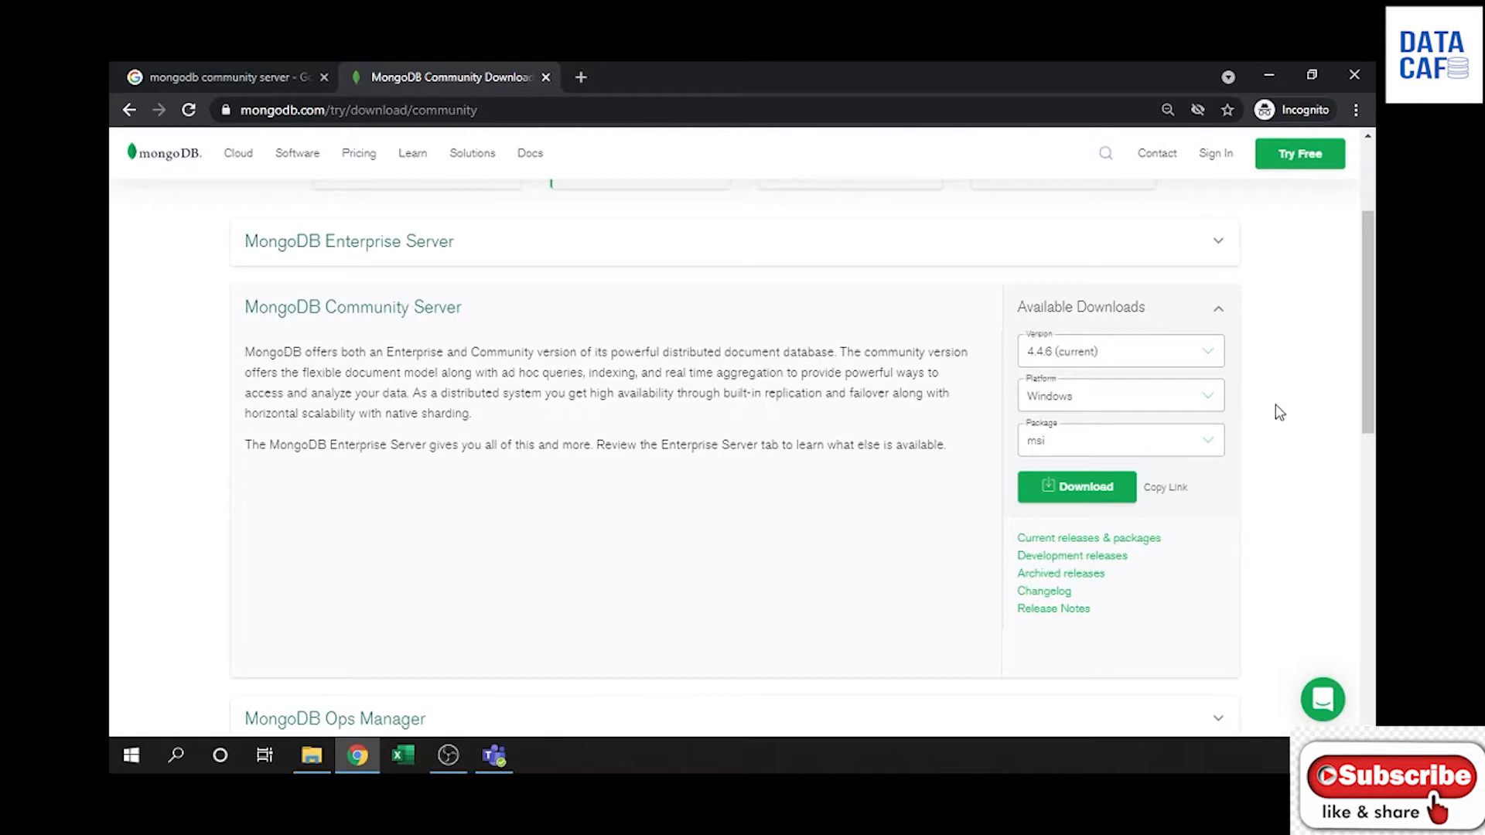
{"action": "left_click", "coordinate": [1065, 495]}
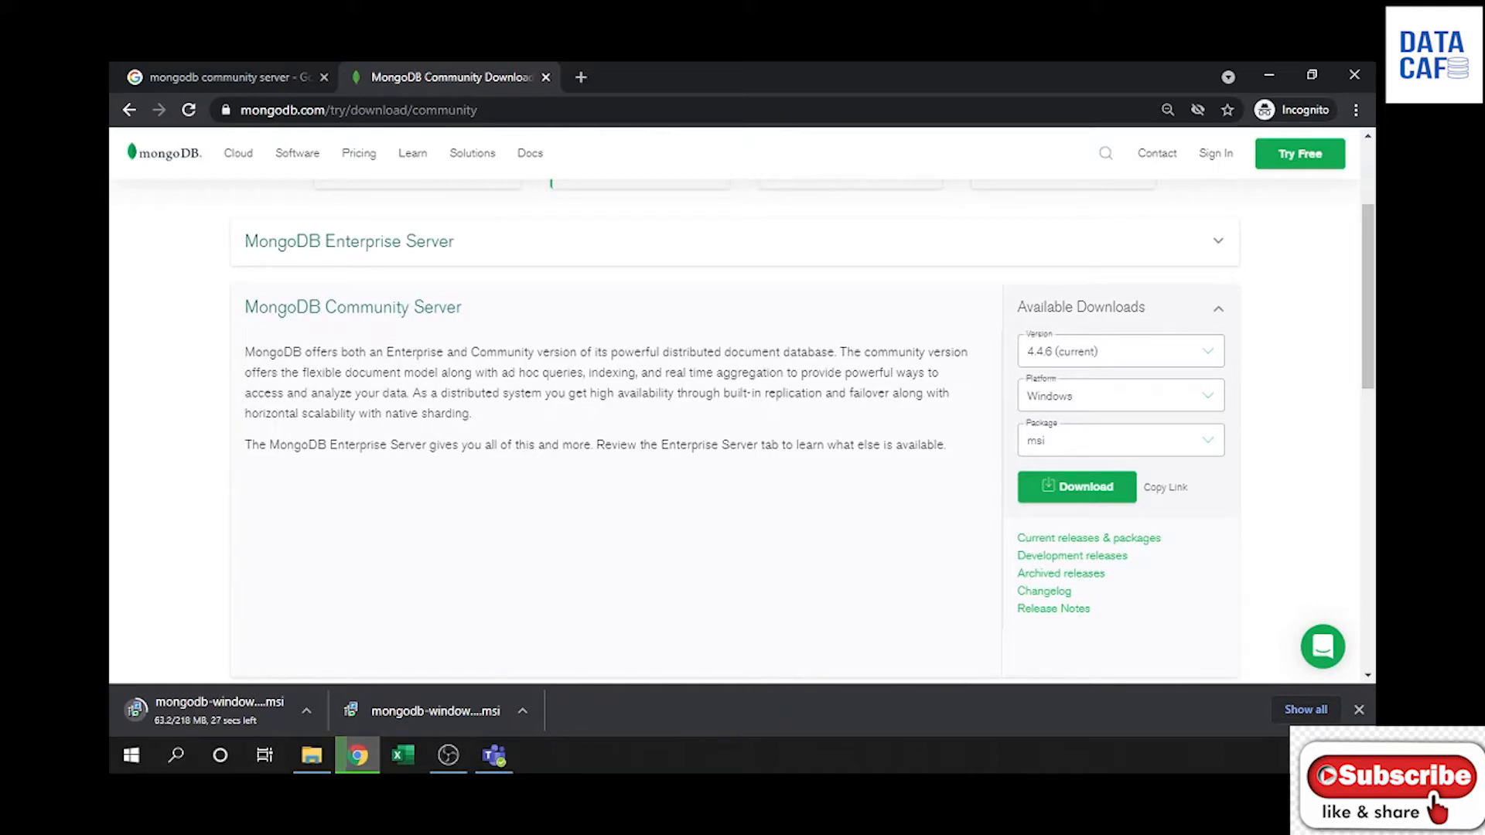
{"action": "key", "text": "alt+Tab"}
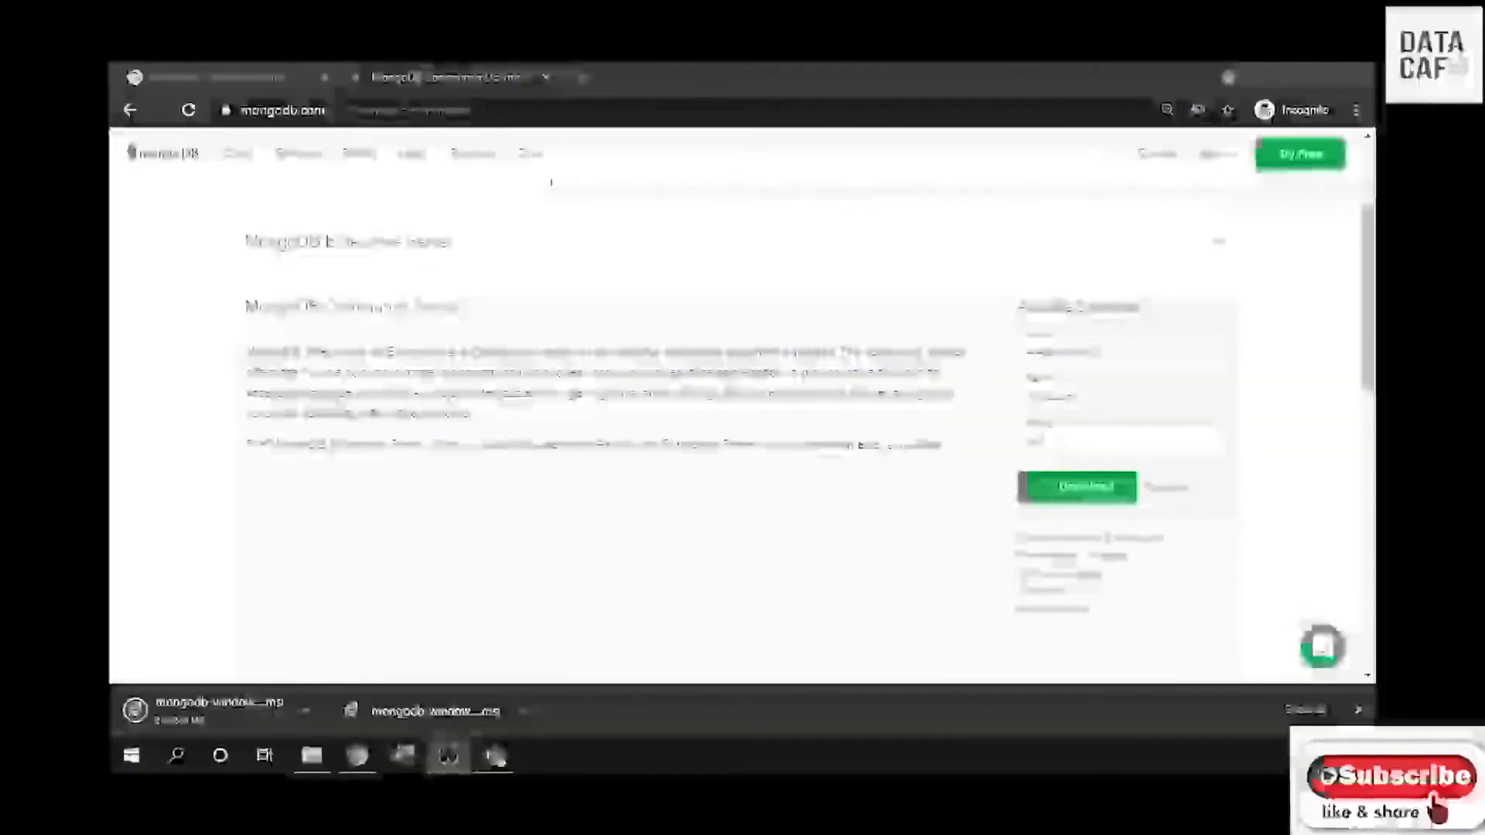
Show the downloaded MongoDB msi installer in its folder in File Explorer and maximize that window
{"action": "left_click", "coordinate": [304, 719]}
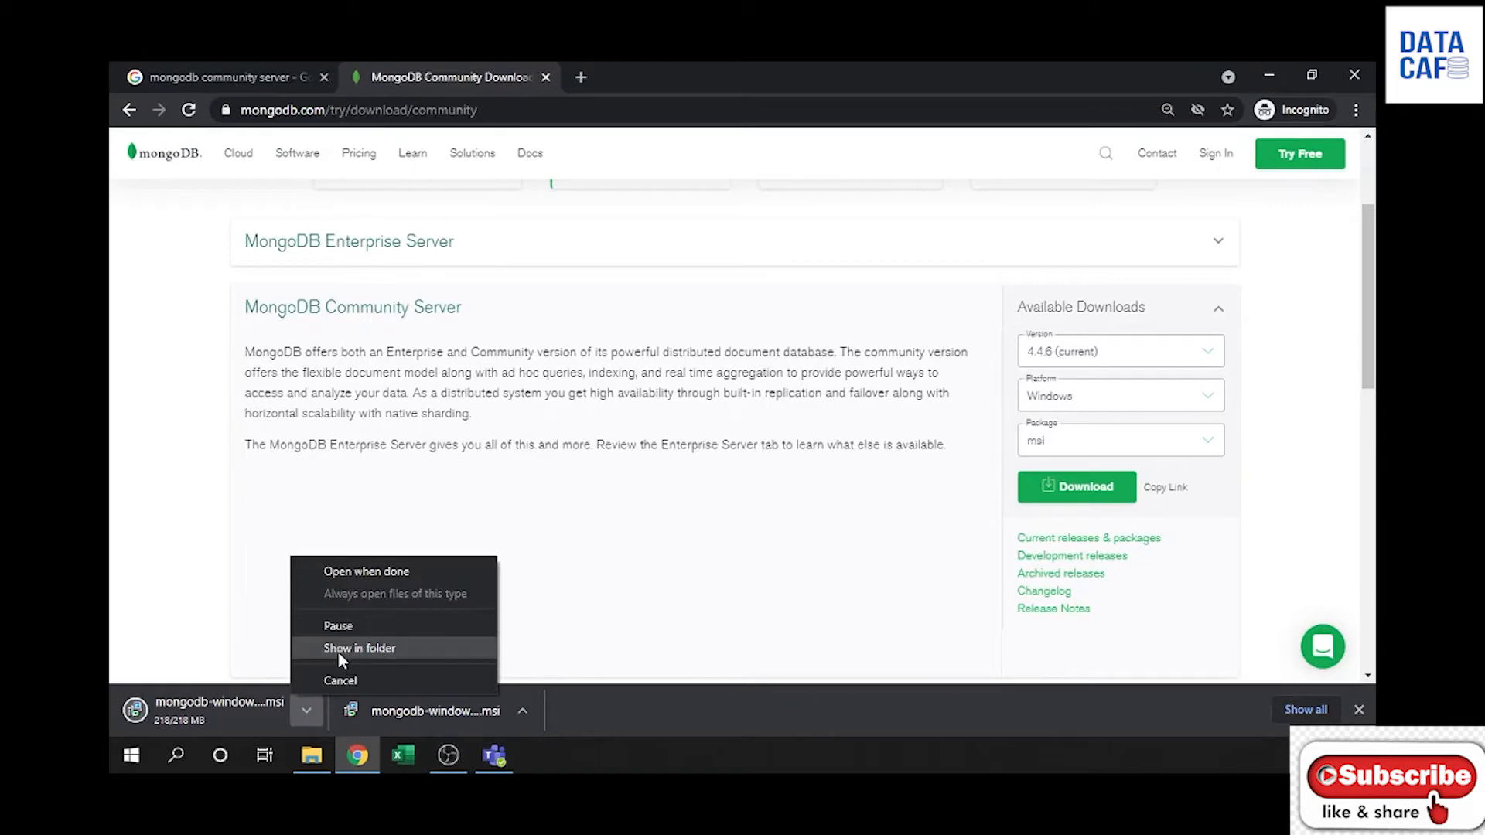
{"action": "left_click", "coordinate": [340, 657]}
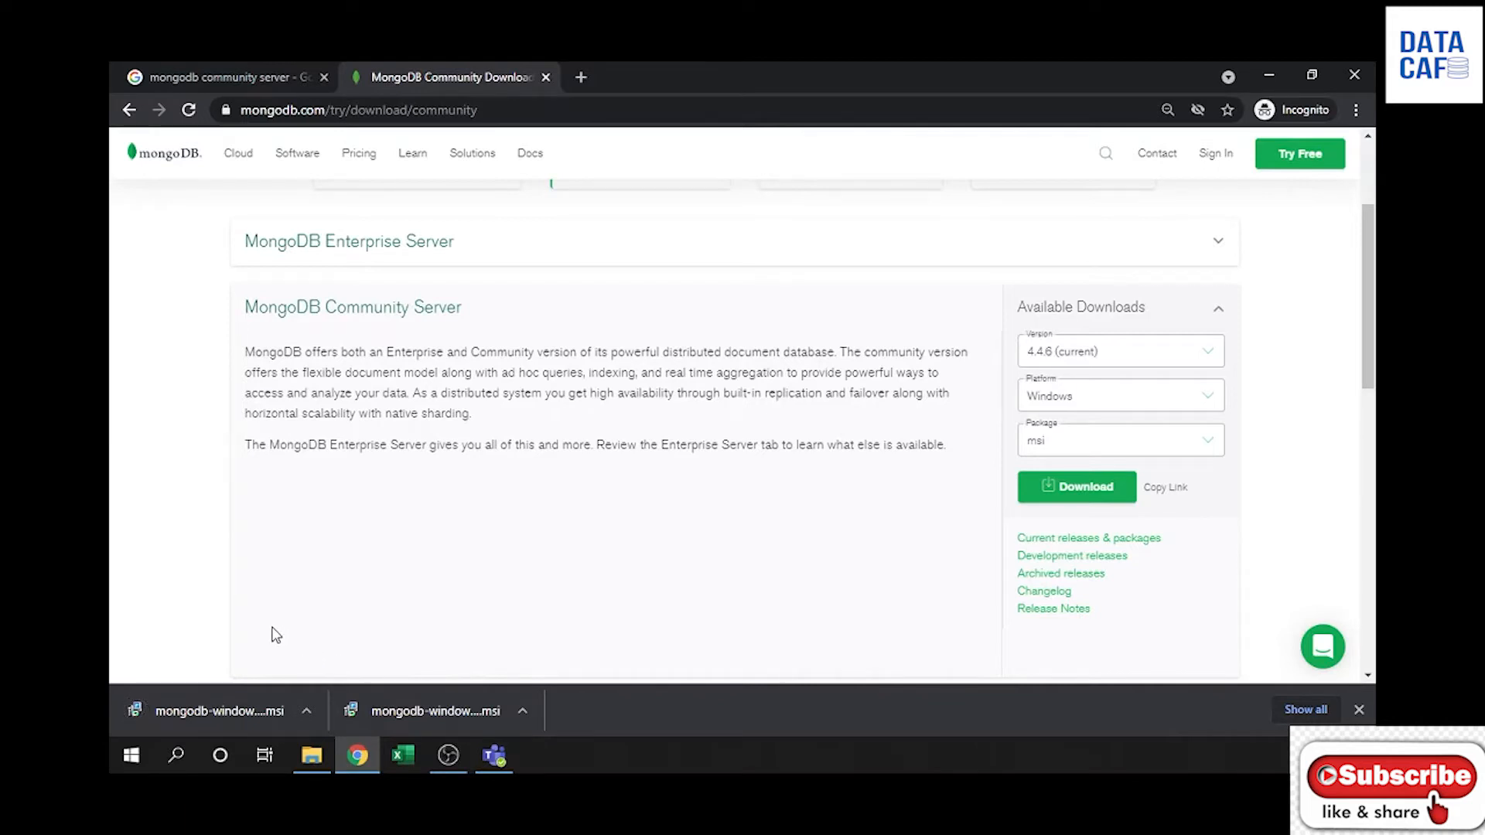
{"action": "key", "text": "alt+Tab"}
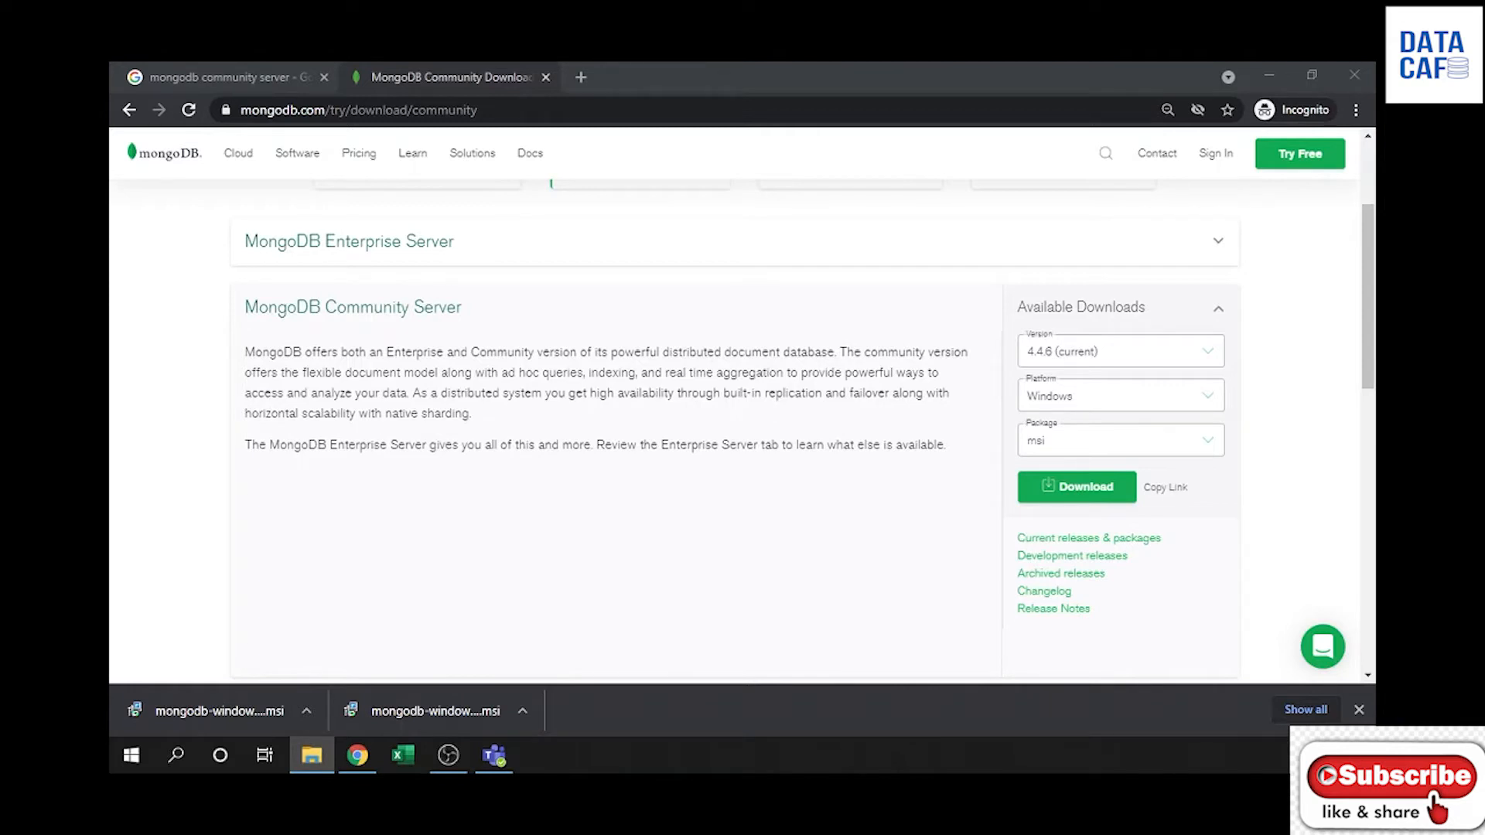
{"action": "left_click_drag", "start_coordinate": [110, 182], "coordinate": [777, 152]}
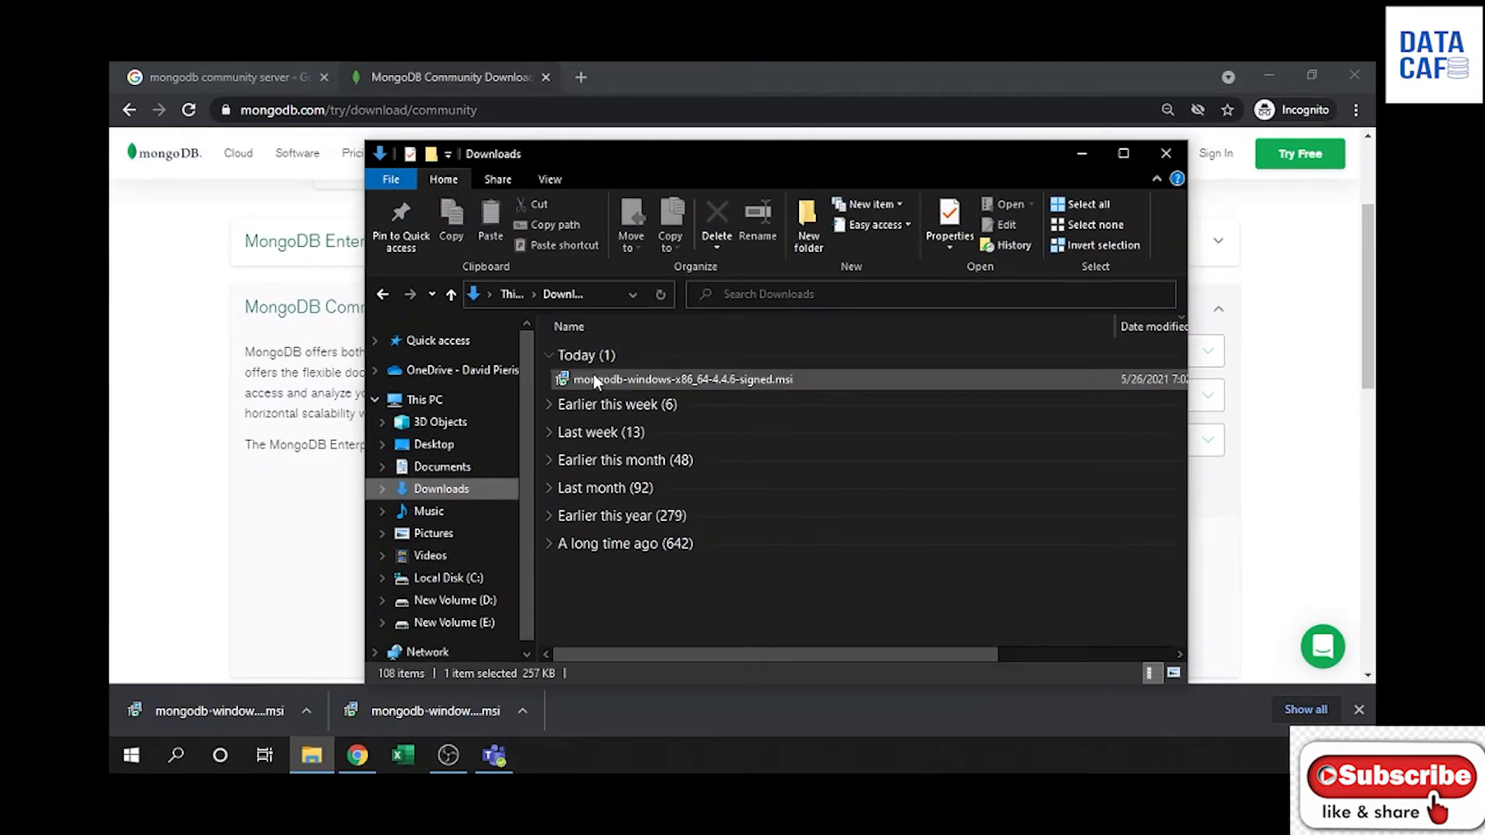
{"action": "left_click", "coordinate": [1121, 153]}
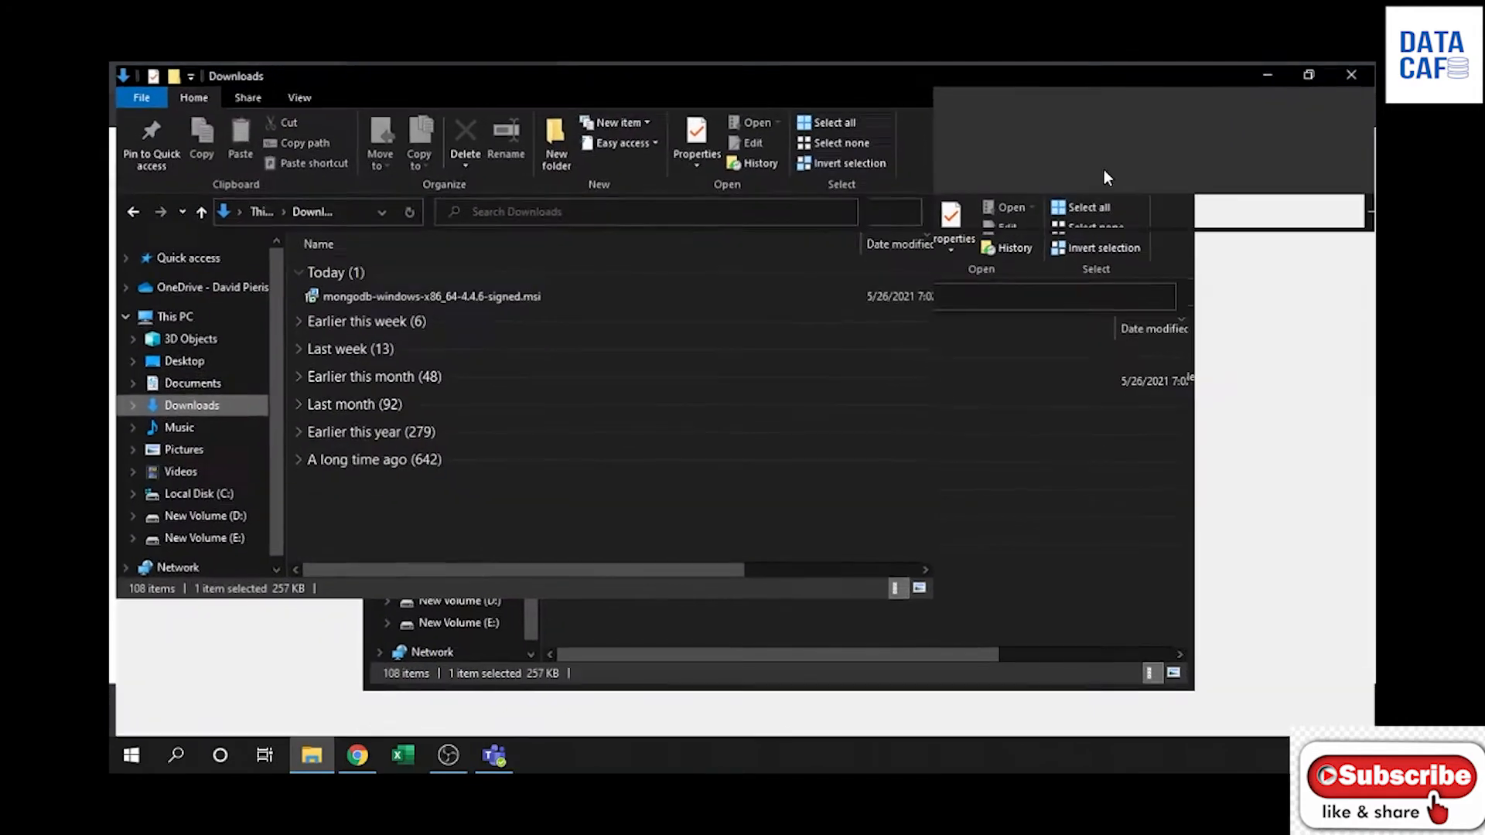
Launch installation of mongodb-windows-x86_64-4.4.6-signed.msi, minimize the Downloads window and bring the setup wizard into view
{"action": "left_click", "coordinate": [385, 296]}
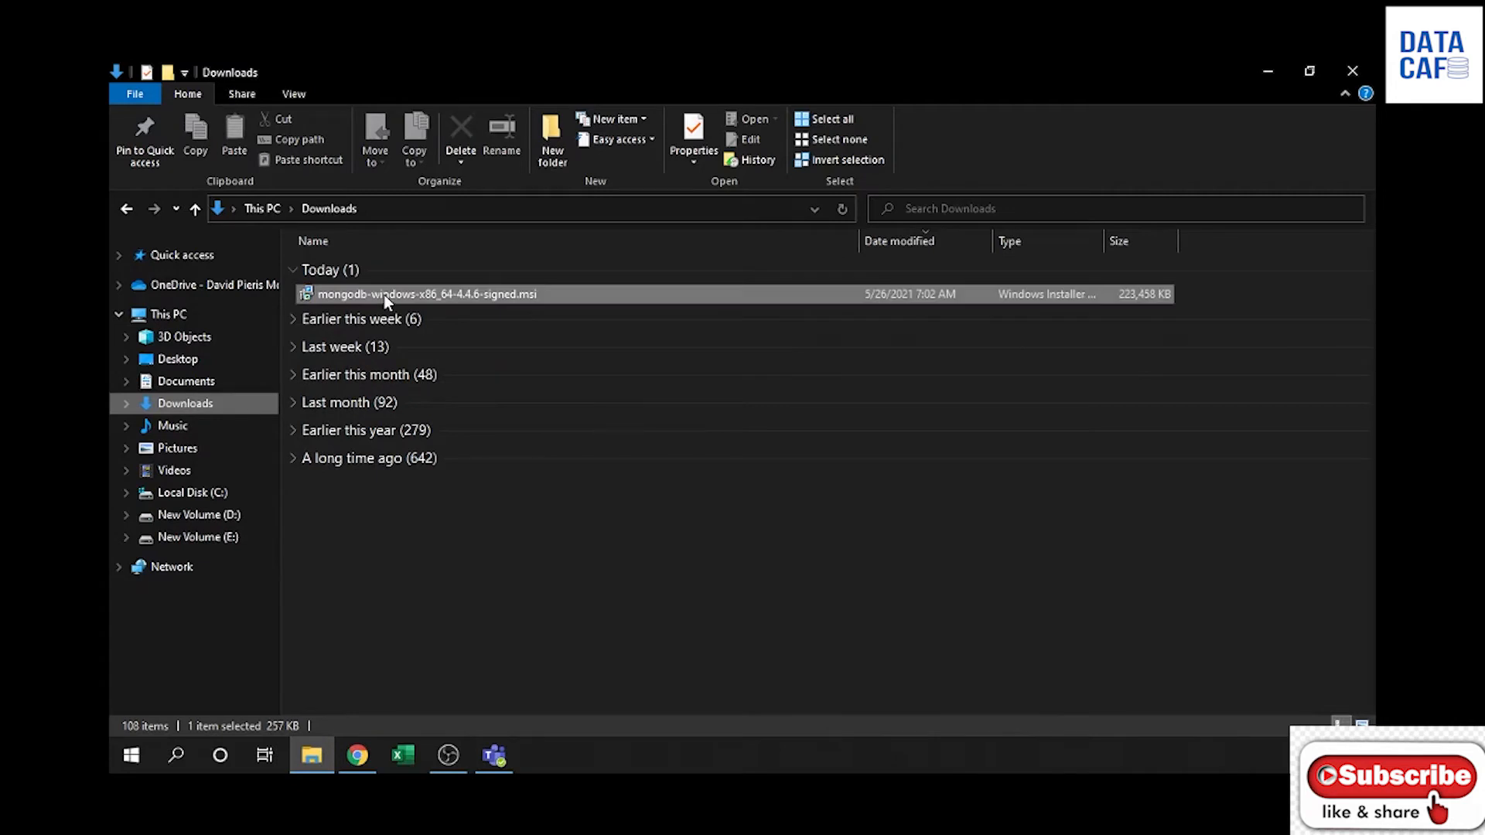
{"action": "right_click", "coordinate": [384, 295]}
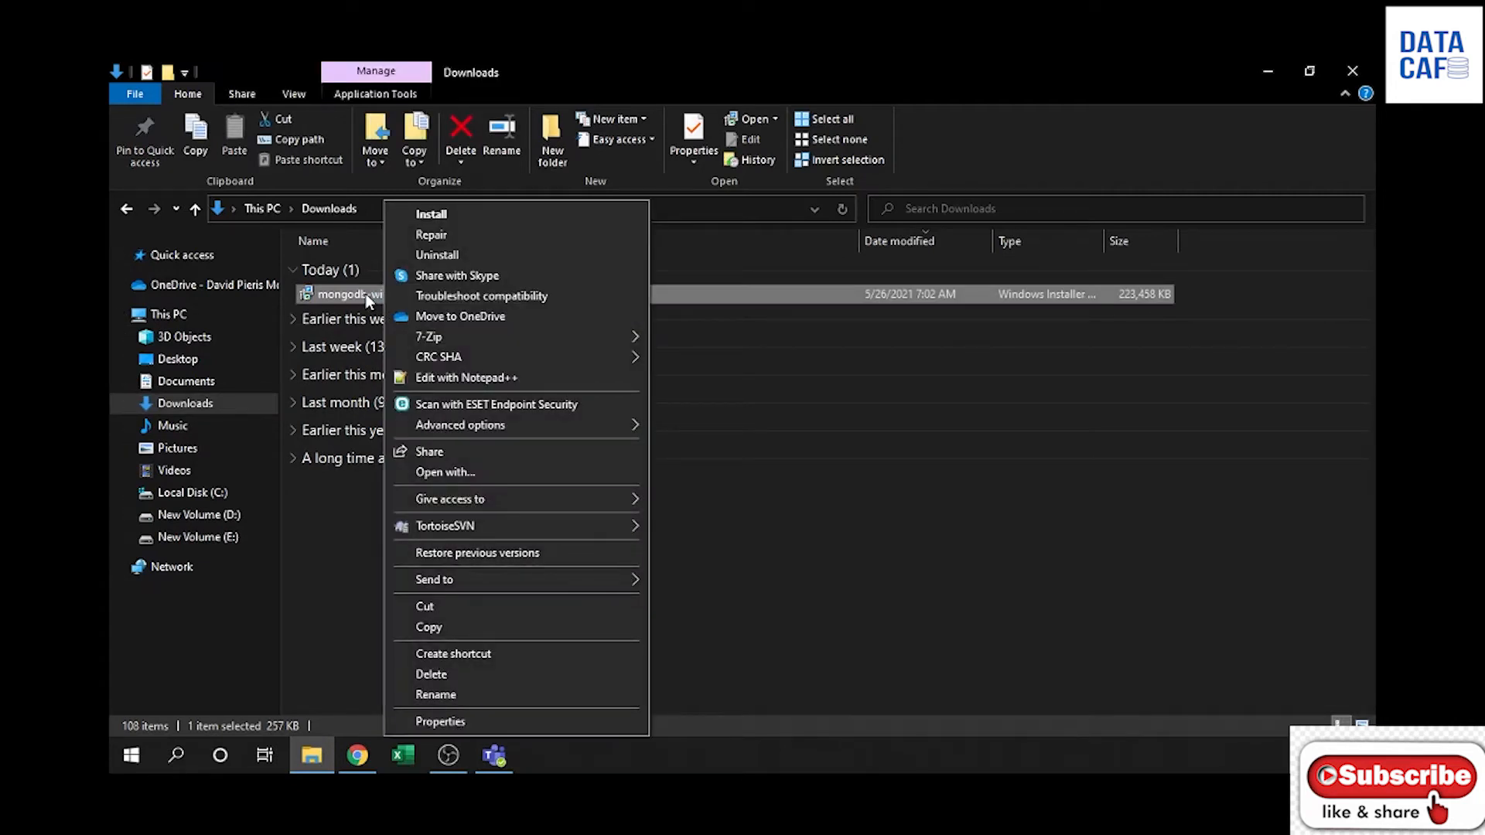
{"action": "left_click", "coordinate": [455, 214]}
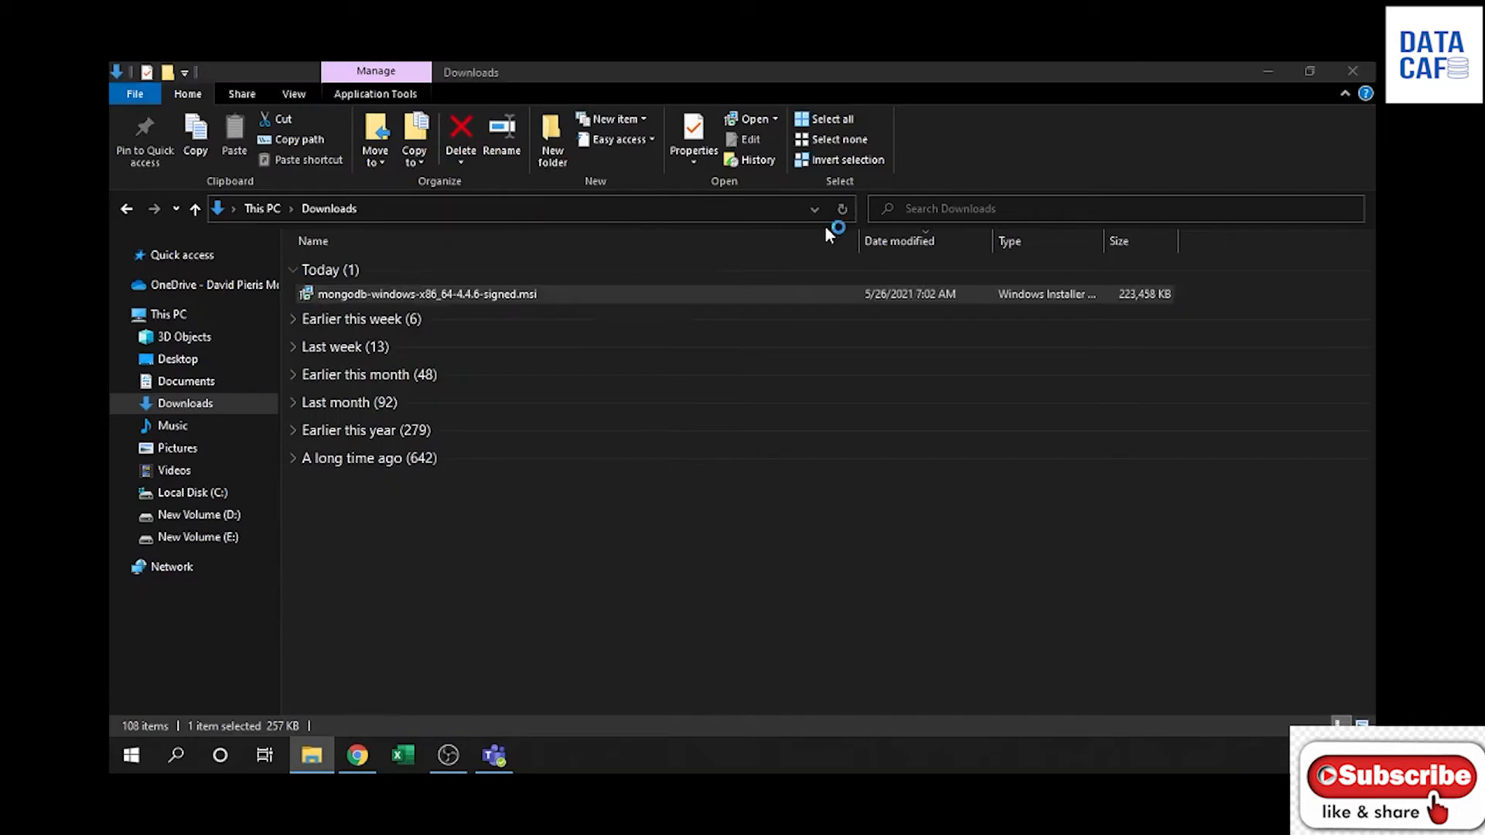
{"action": "left_click", "coordinate": [1267, 71]}
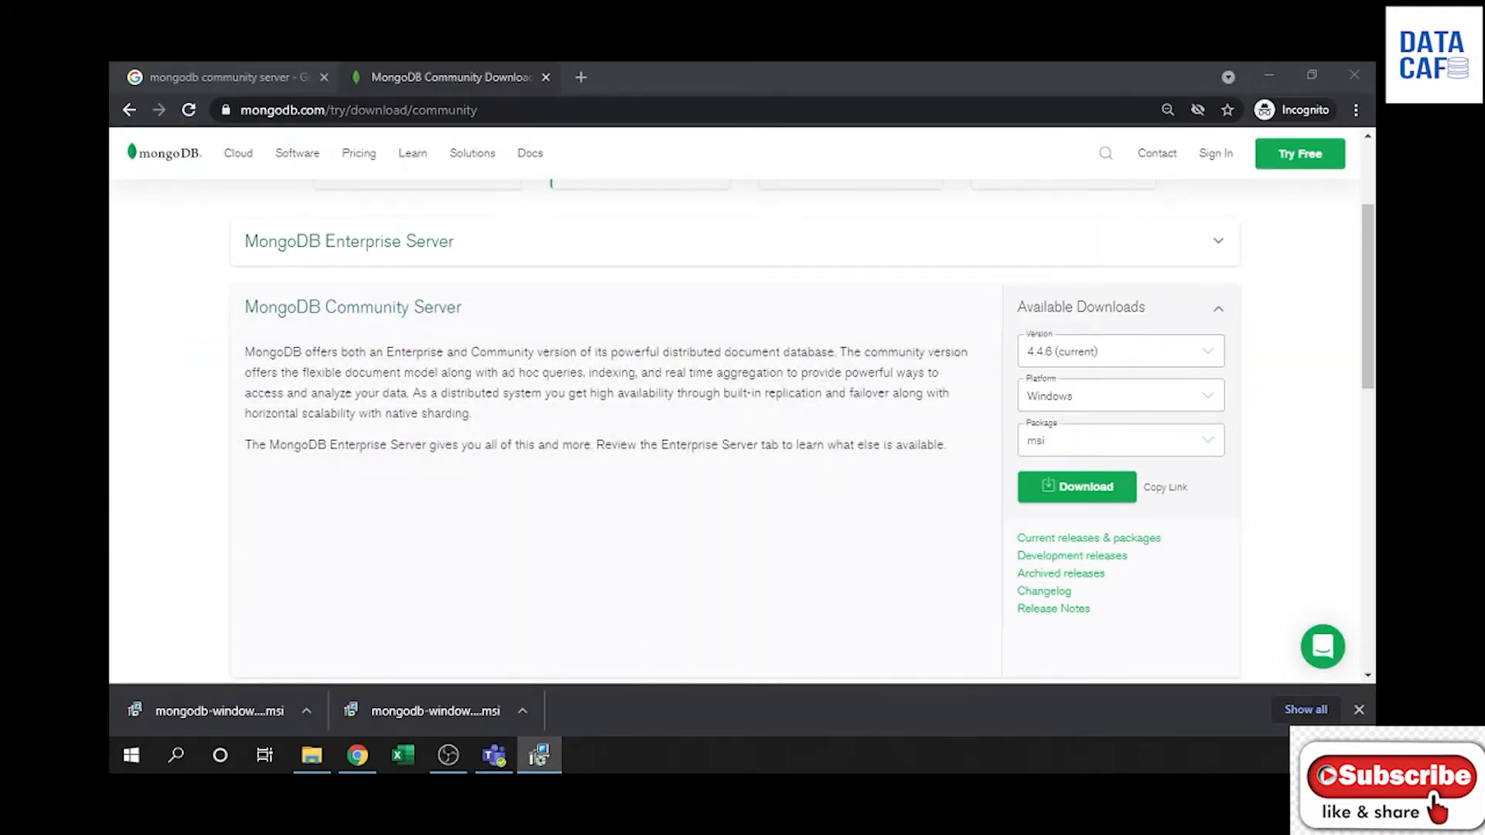
{"action": "left_click_drag", "start_coordinate": [1374, 251], "coordinate": [672, 271]}
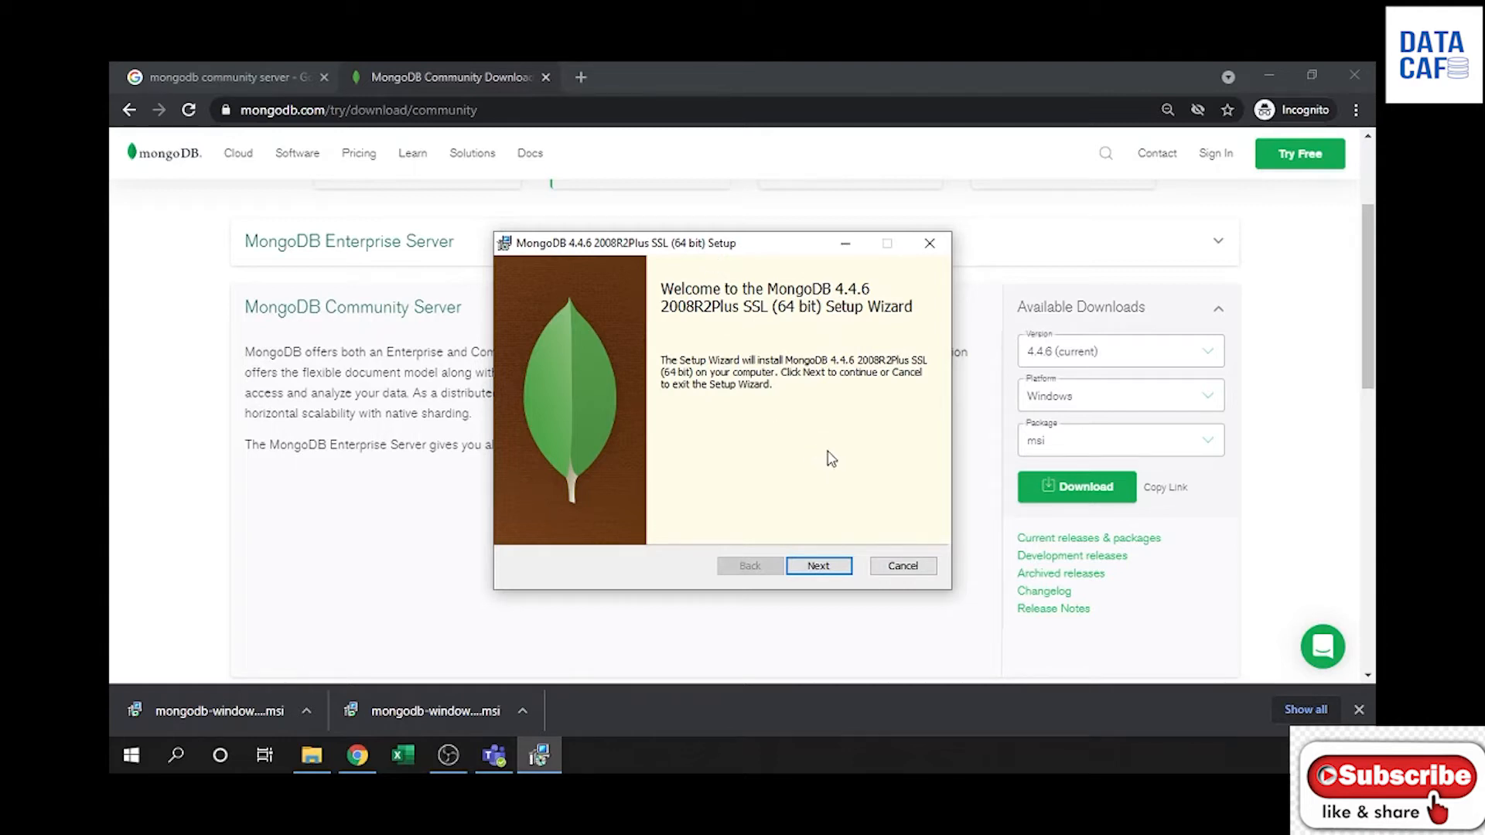
Proceed to the End-User License Agreement, look through its terms, accept them and continue to the setup type choice
{"action": "left_click", "coordinate": [813, 569]}
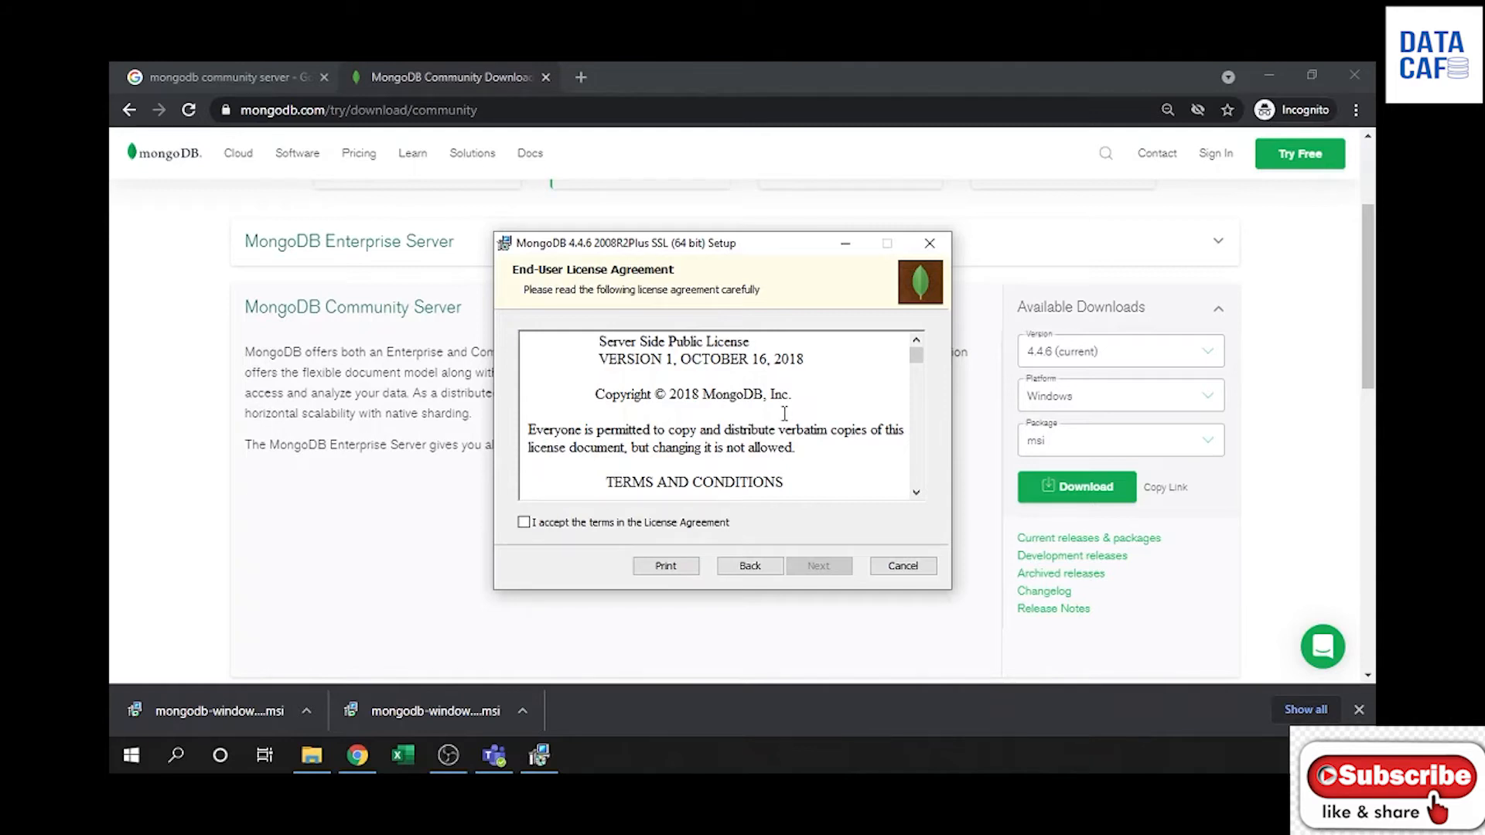
{"action": "scroll", "coordinate": [785, 414], "scroll_direction": "down", "scroll_amount": 3}
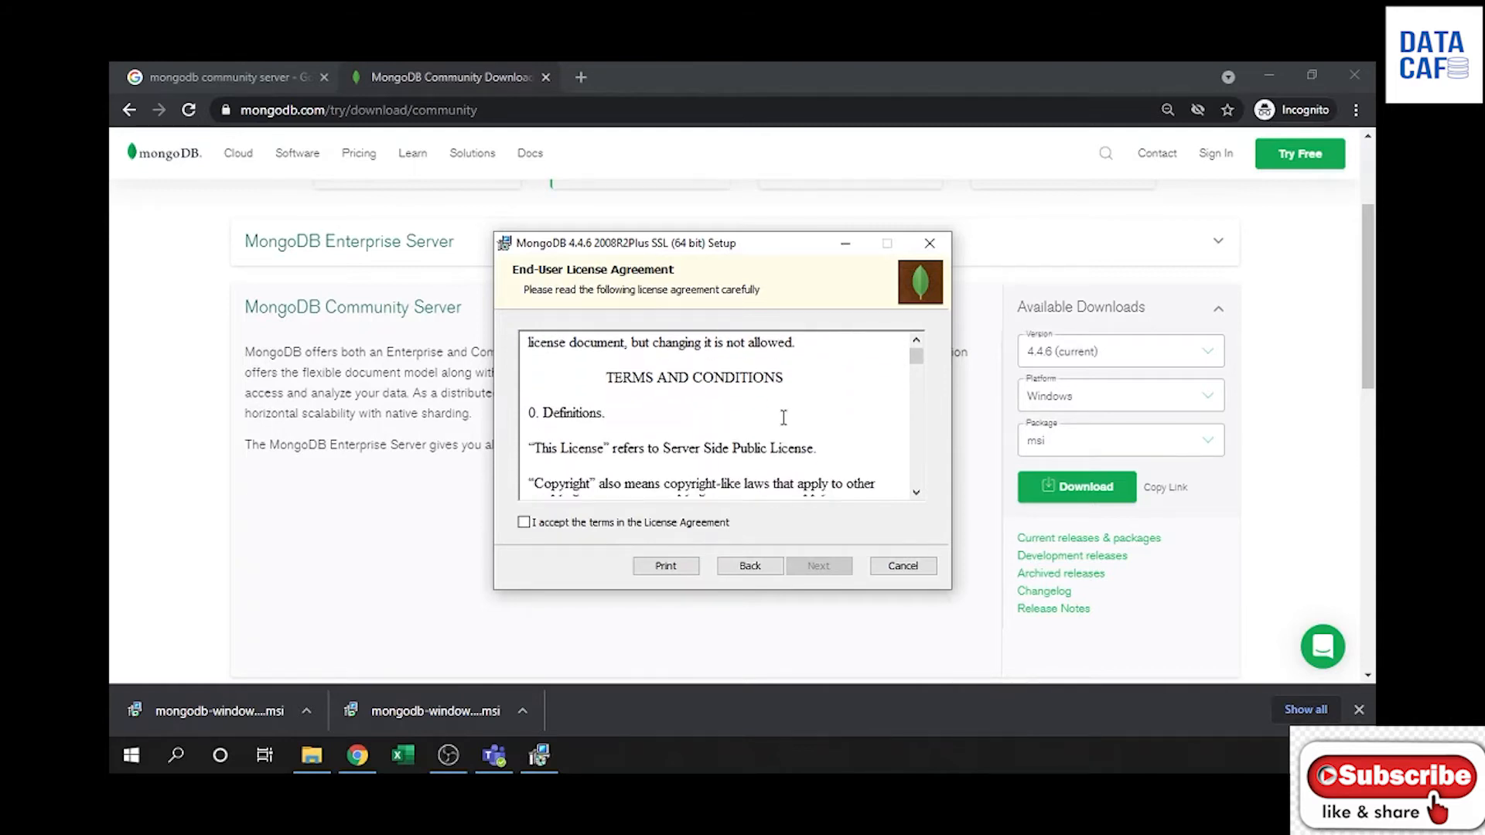
{"action": "scroll", "coordinate": [782, 418], "scroll_direction": "down", "scroll_amount": 4}
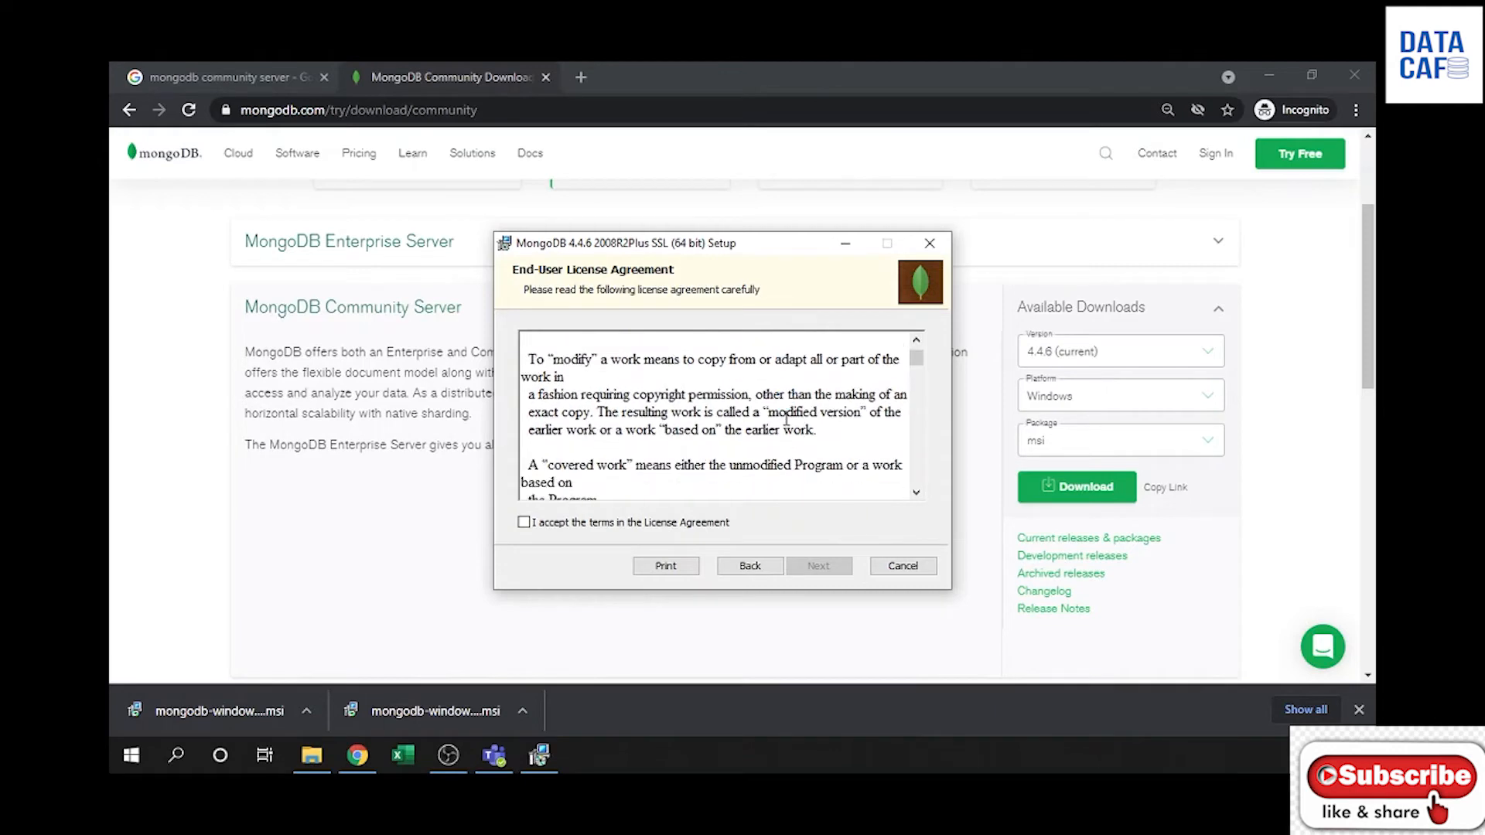
{"action": "scroll", "coordinate": [786, 420], "scroll_direction": "down", "scroll_amount": 4}
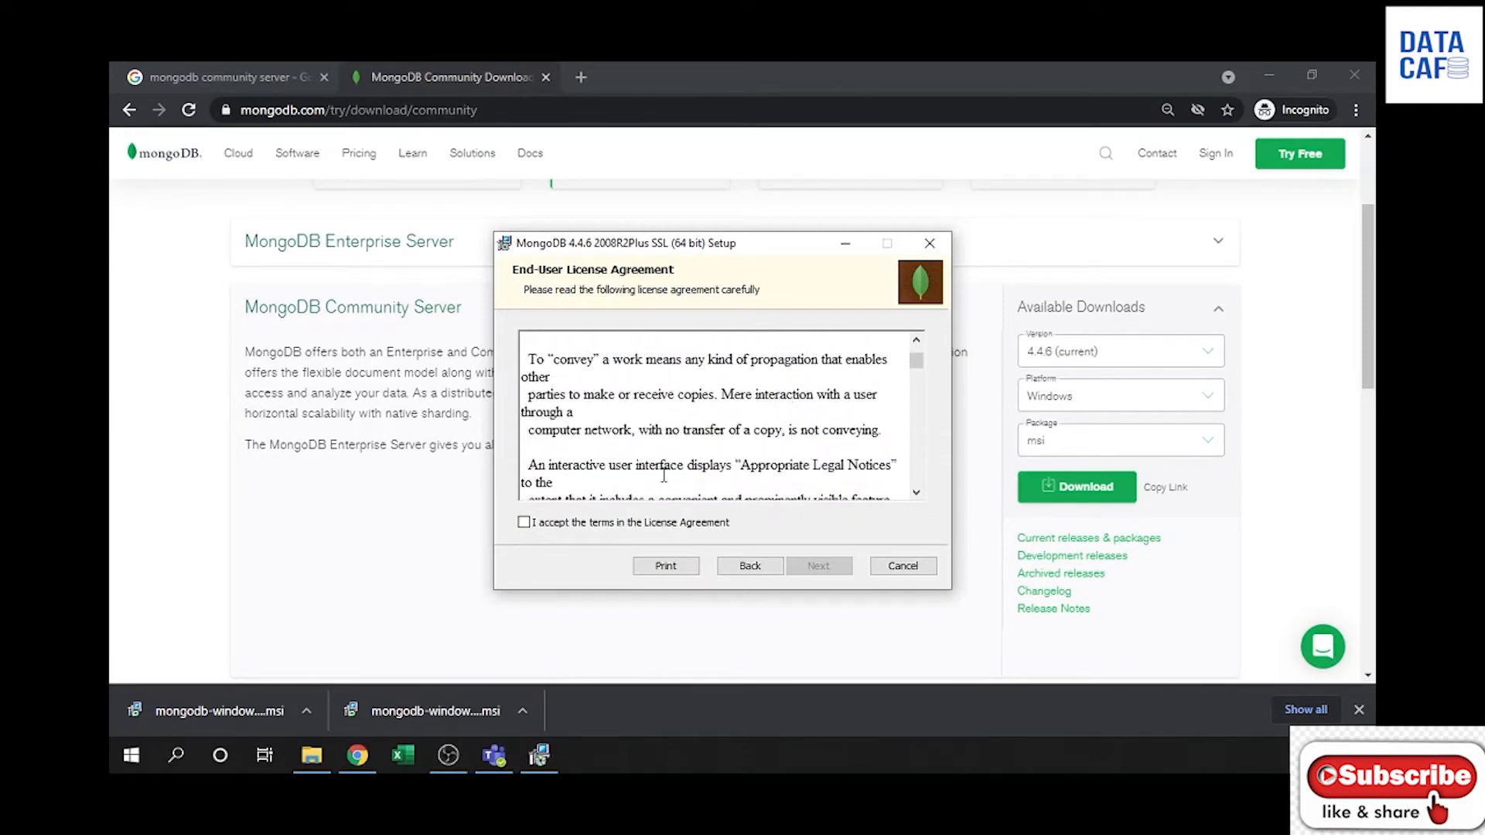
{"action": "left_click", "coordinate": [524, 523]}
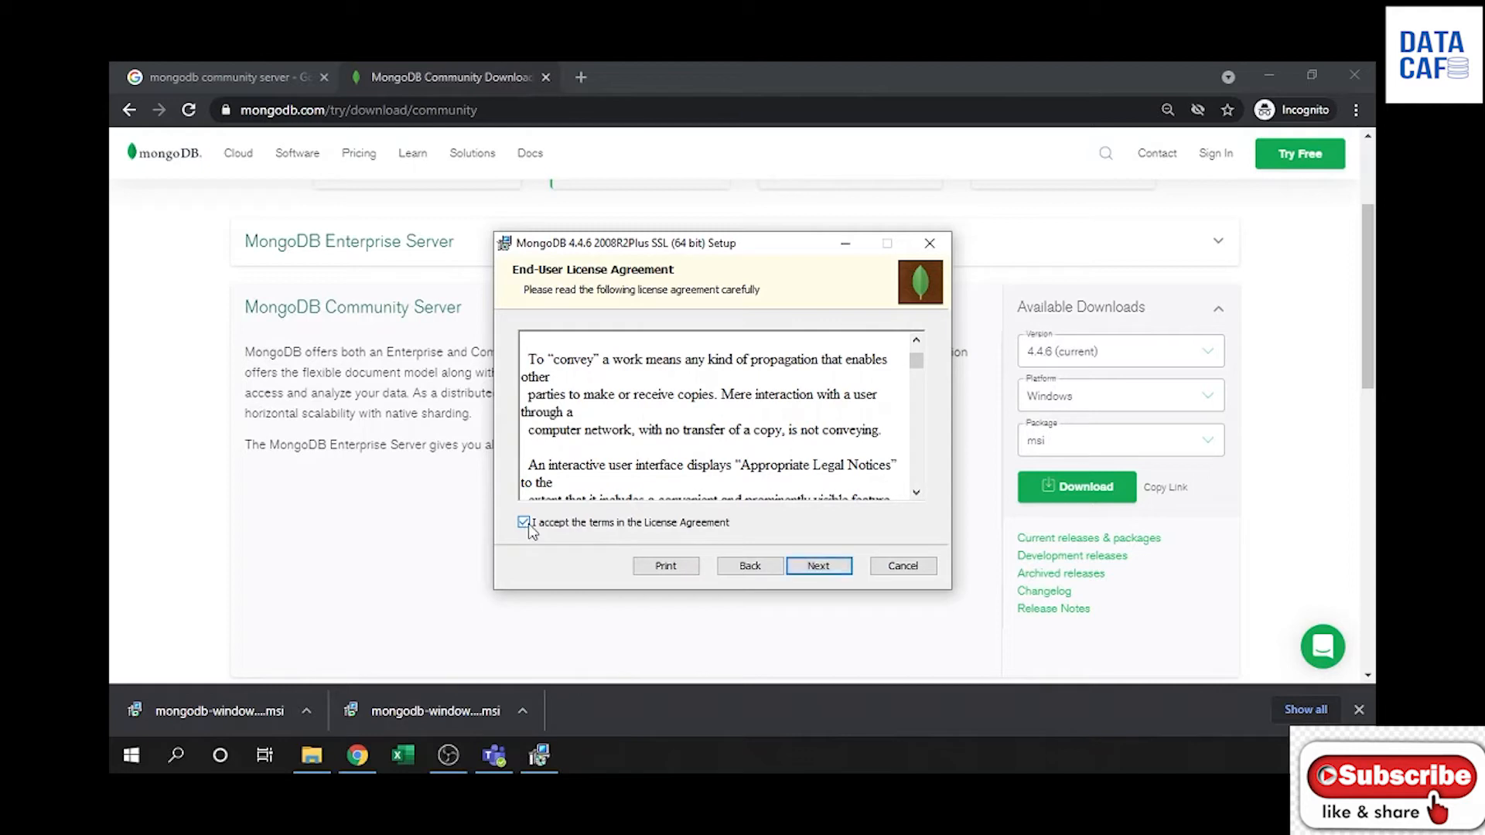
{"action": "left_click", "coordinate": [826, 578]}
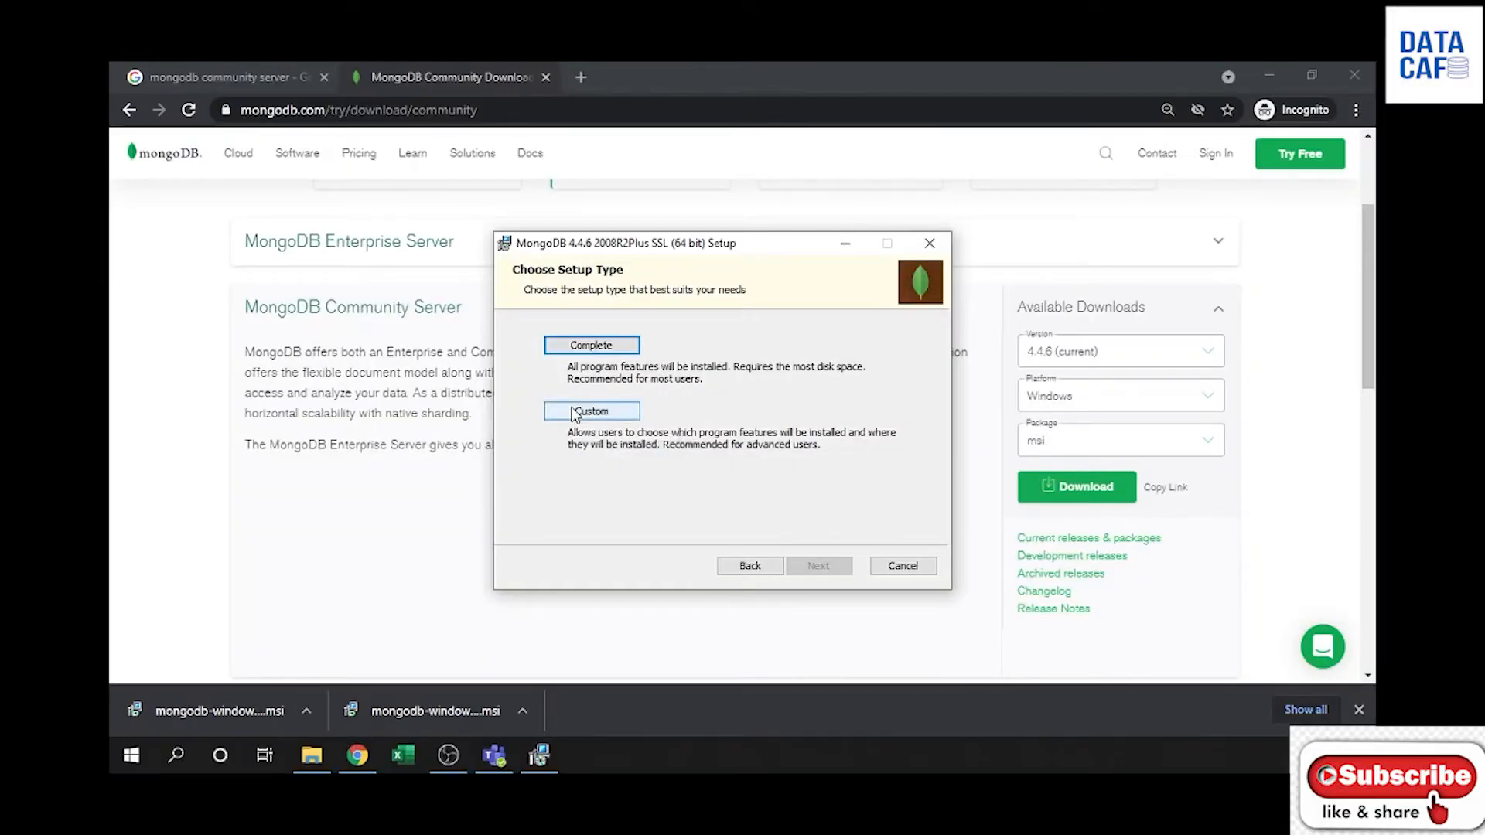
Choose the Custom setup type, expand the MongoDB feature tree to review its components, and continue with the default features and location
{"action": "left_click", "coordinate": [572, 414]}
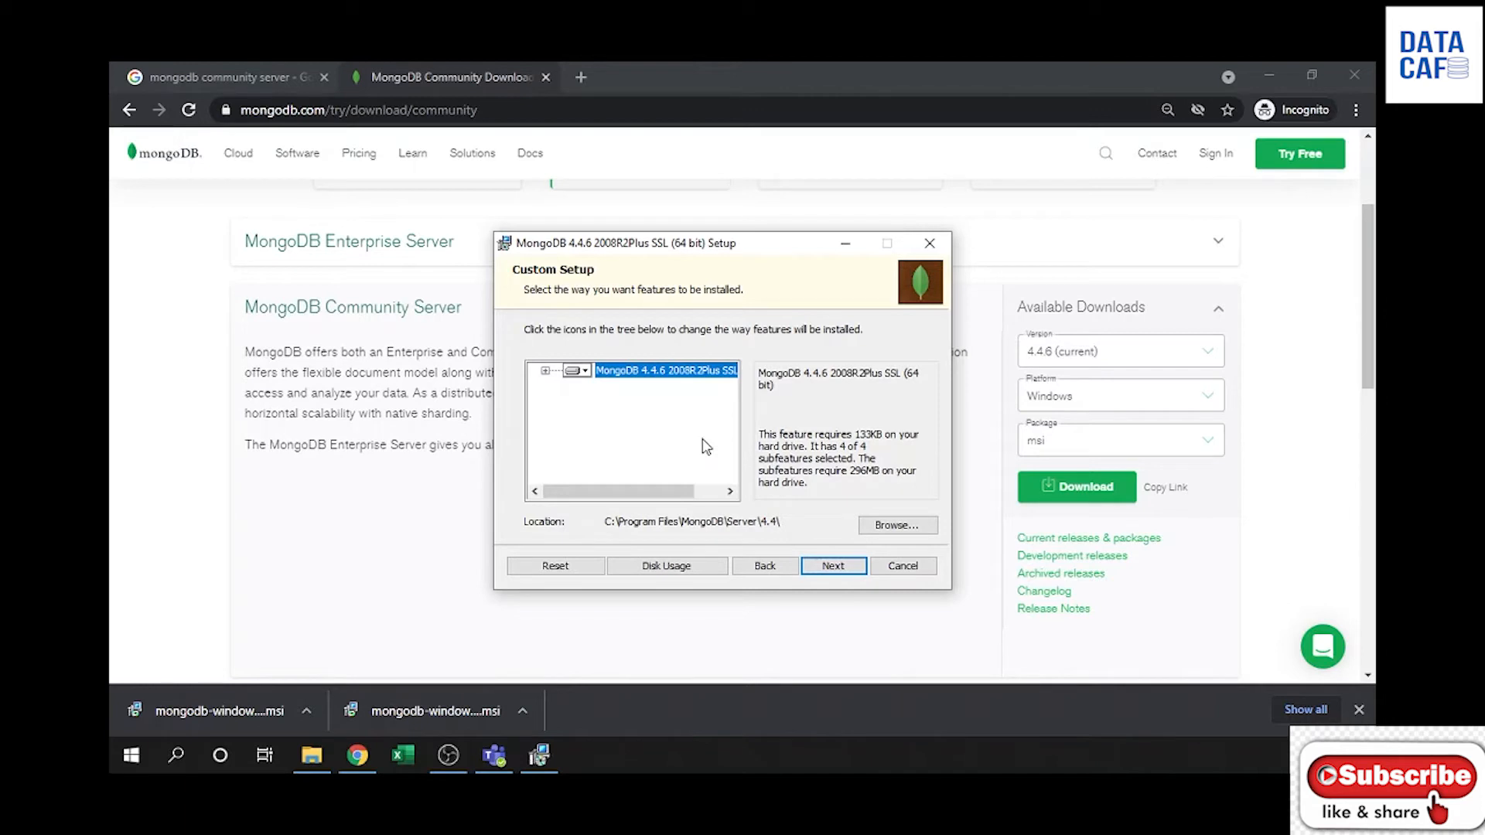
{"action": "left_click", "coordinate": [546, 372]}
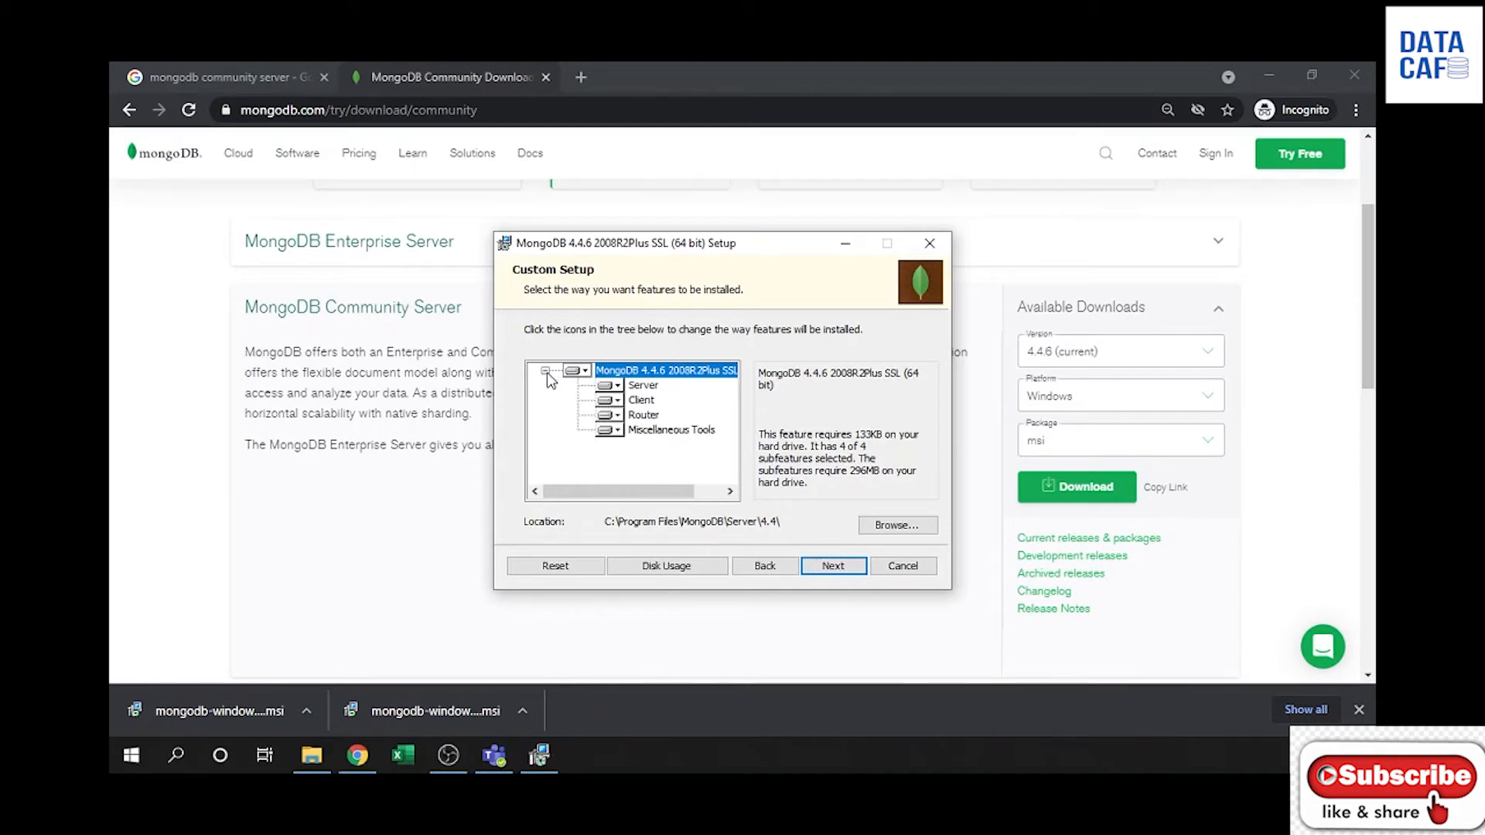
{"action": "left_click_drag", "start_coordinate": [679, 492], "coordinate": [597, 517]}
{"action": "left_click", "coordinate": [834, 567]}
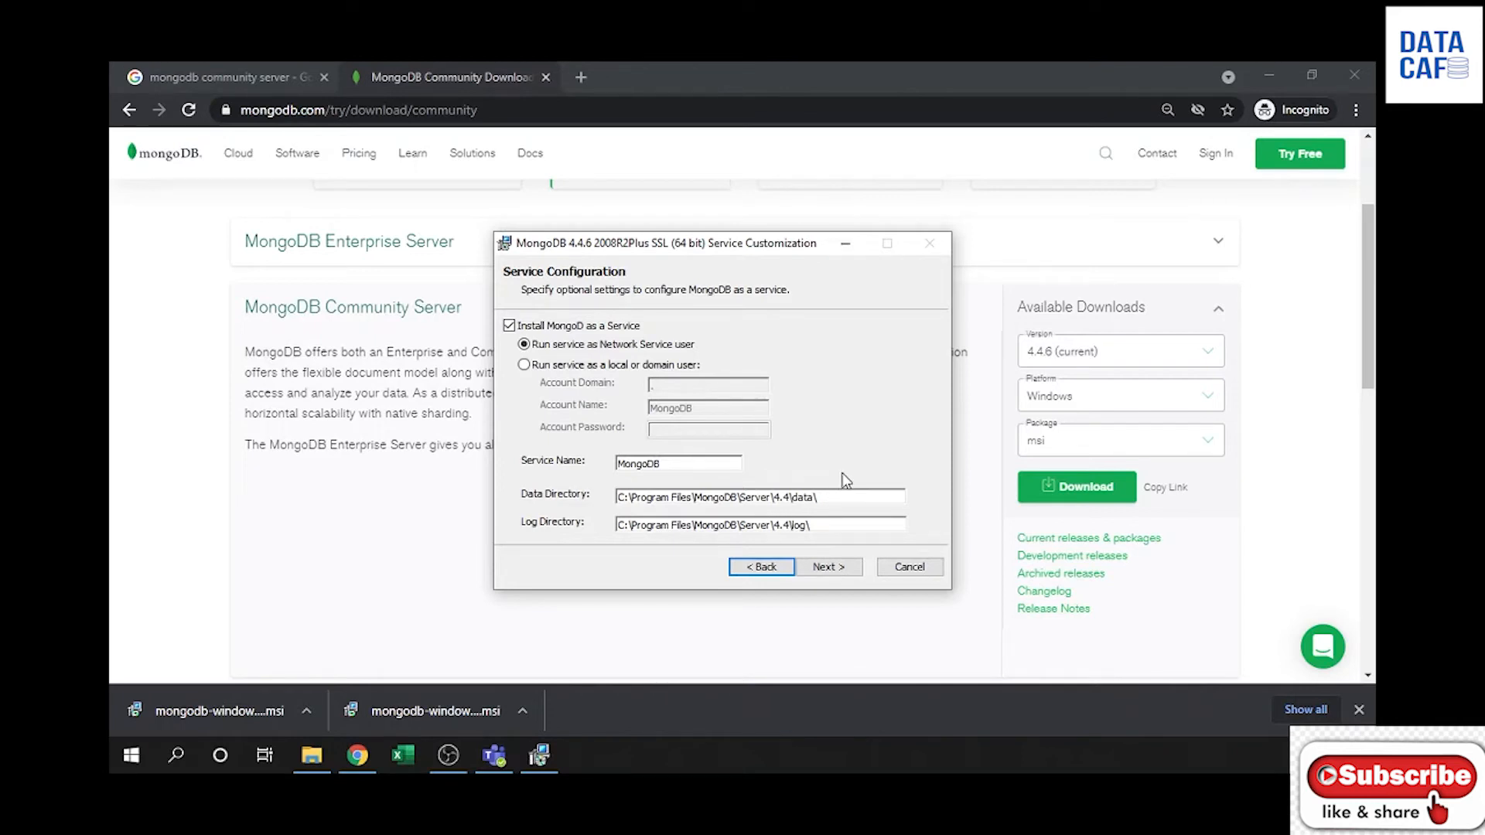
Review the data and log directories in the service configuration and continue with MongoD installed as a Network Service user service
{"action": "left_click", "coordinate": [832, 498]}
{"action": "left_click_drag", "start_coordinate": [832, 497], "coordinate": [619, 498]}
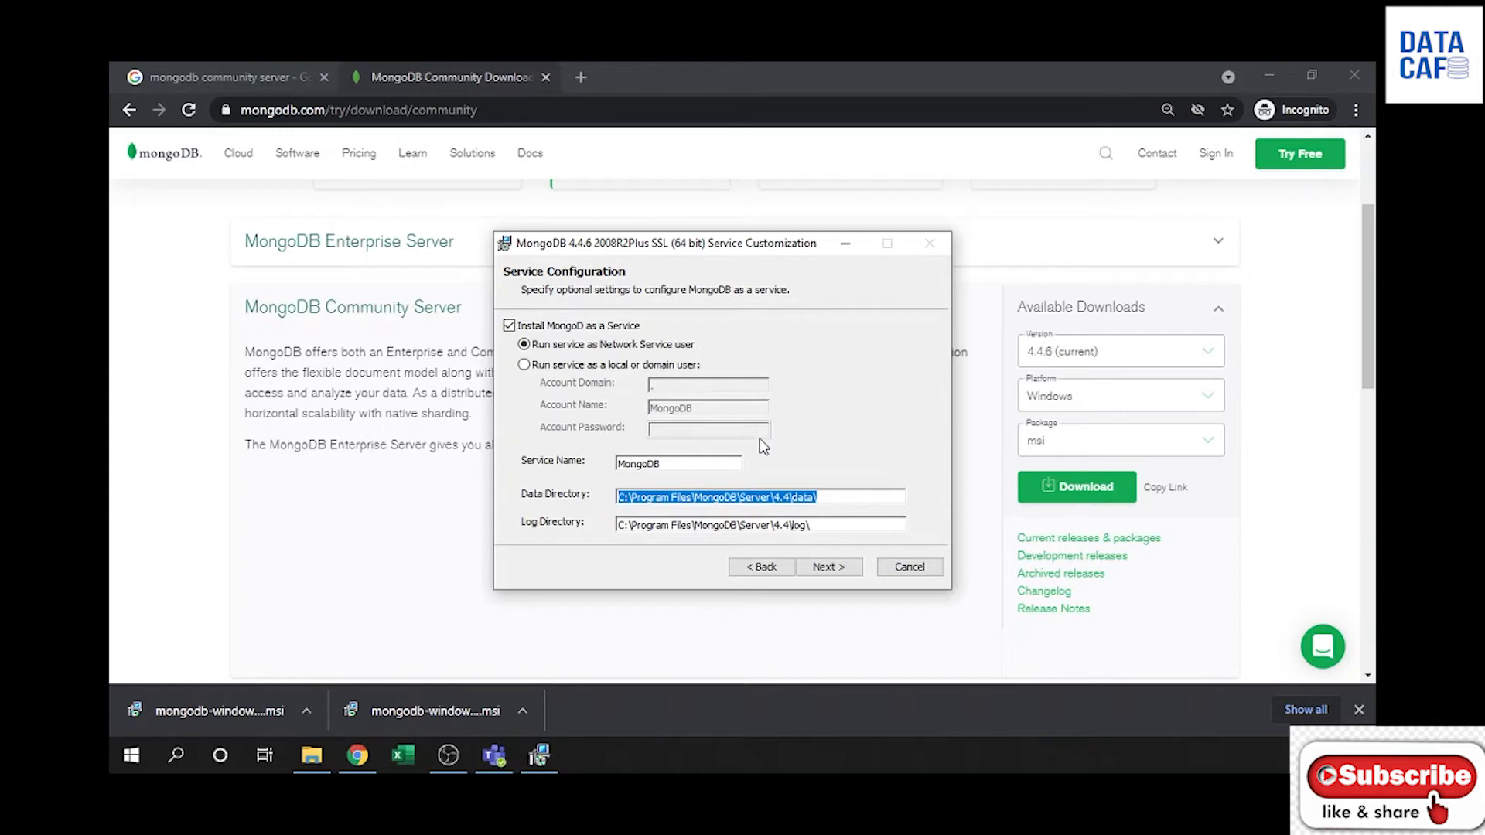
{"action": "left_click", "coordinate": [791, 525]}
{"action": "left_click_drag", "start_coordinate": [790, 525], "coordinate": [619, 526]}
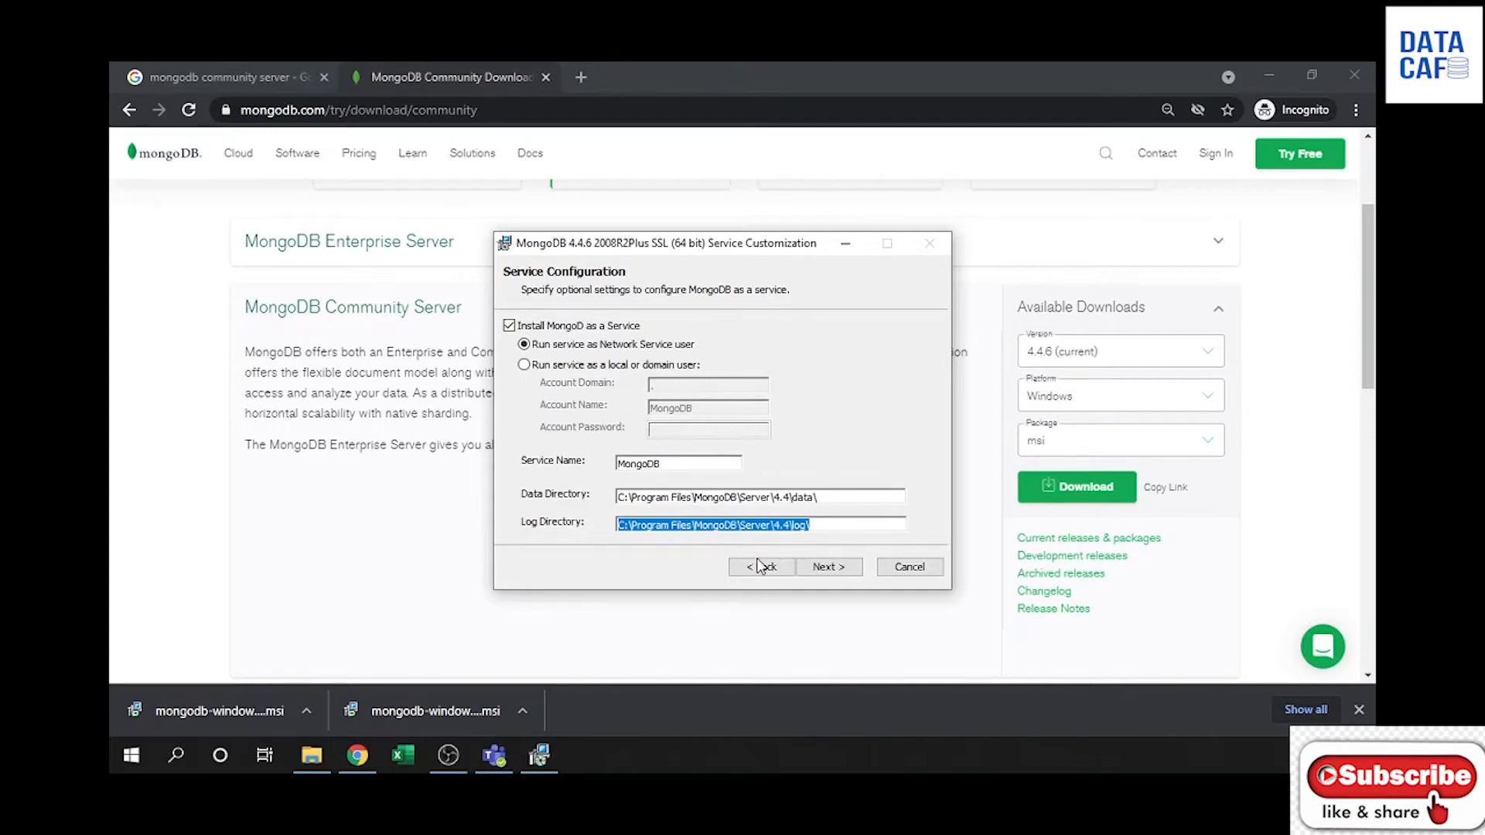
{"action": "left_click", "coordinate": [826, 569]}
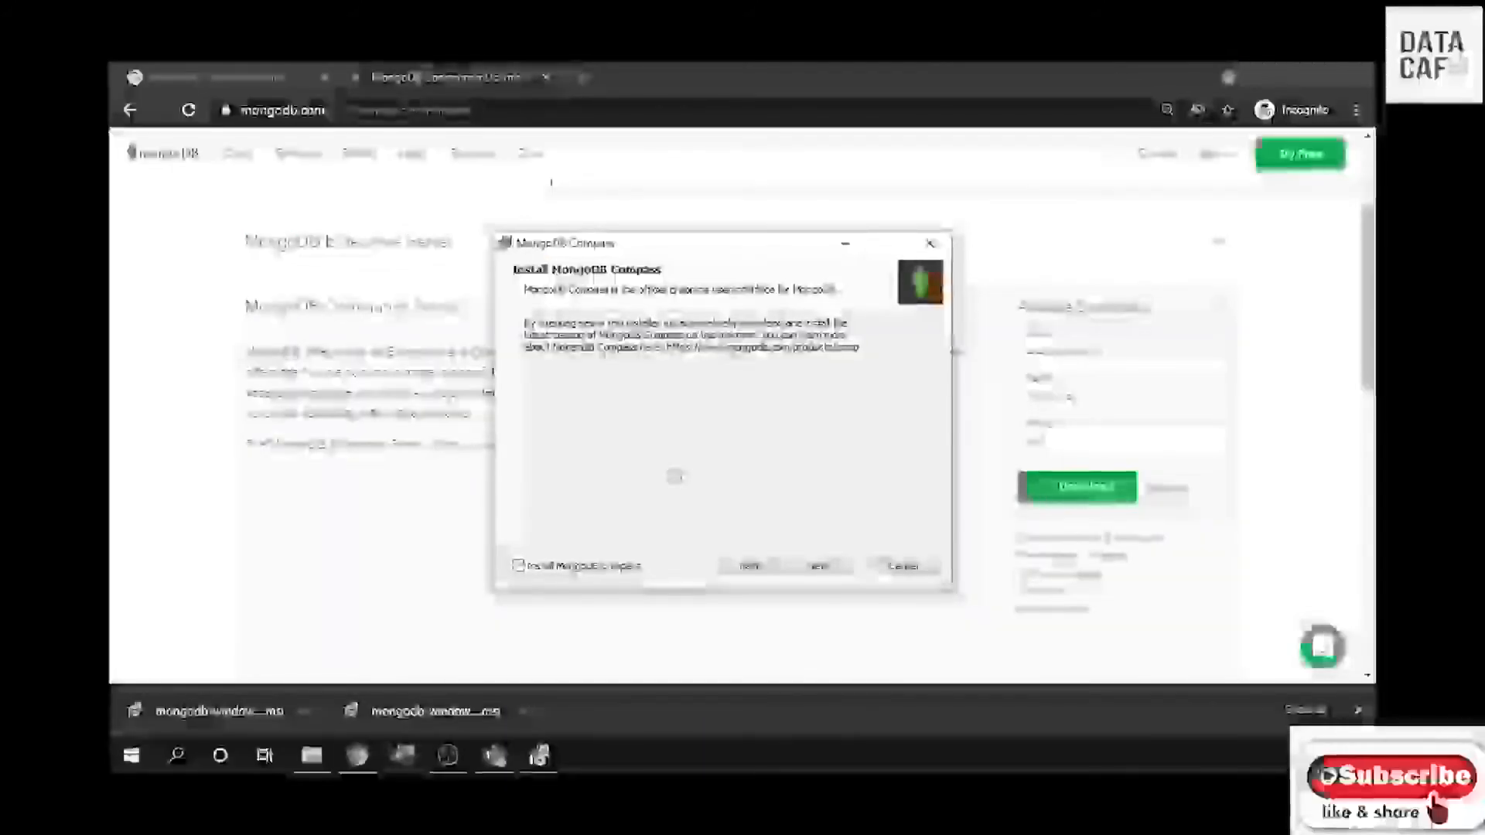
Continue past the MongoDB Compass page, run the MongoDB 4.4.6 installation and finish the setup wizard
{"action": "left_click", "coordinate": [819, 567]}
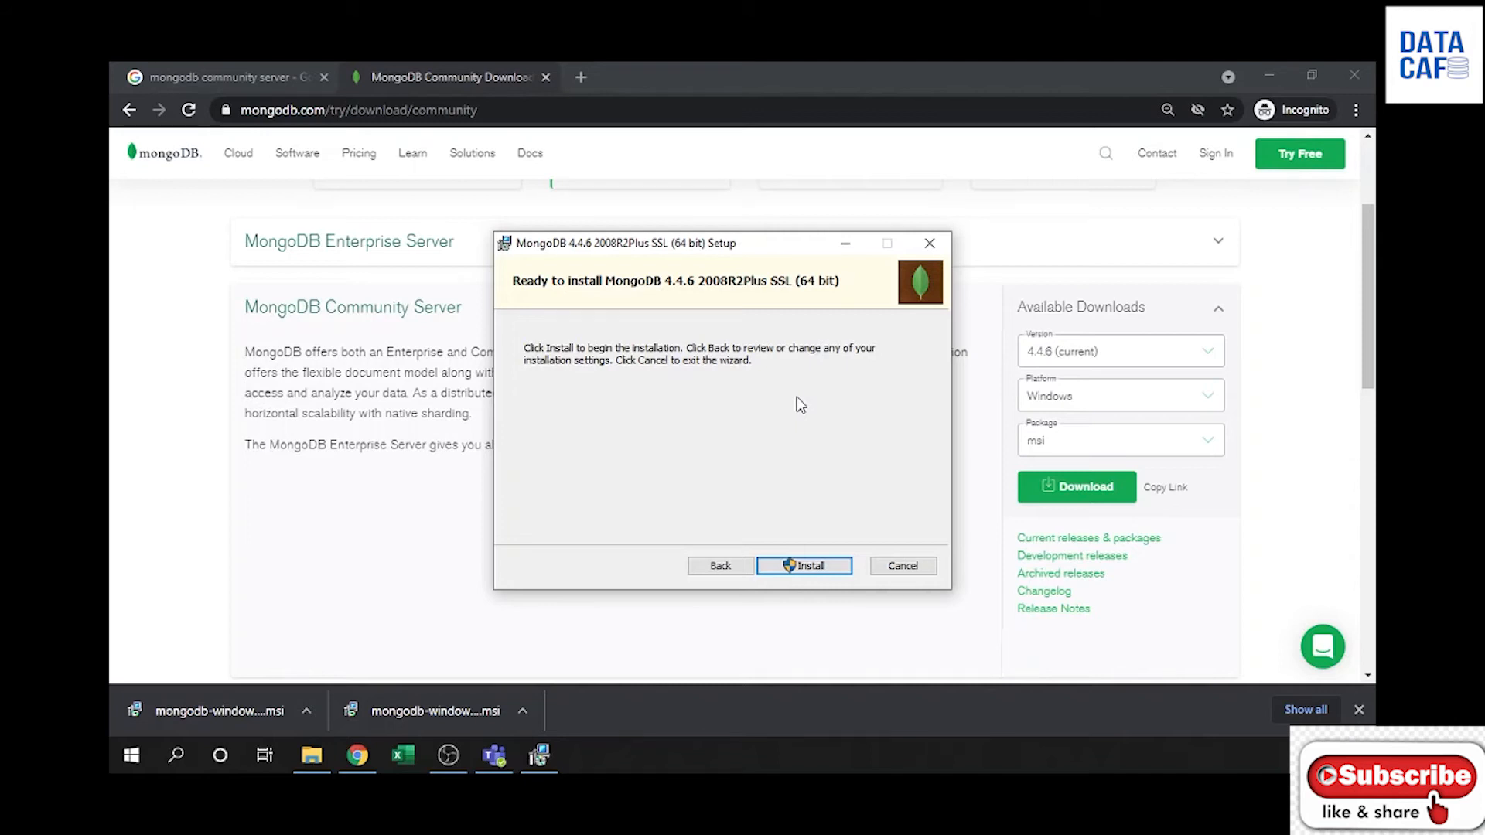
{"action": "left_click", "coordinate": [792, 570]}
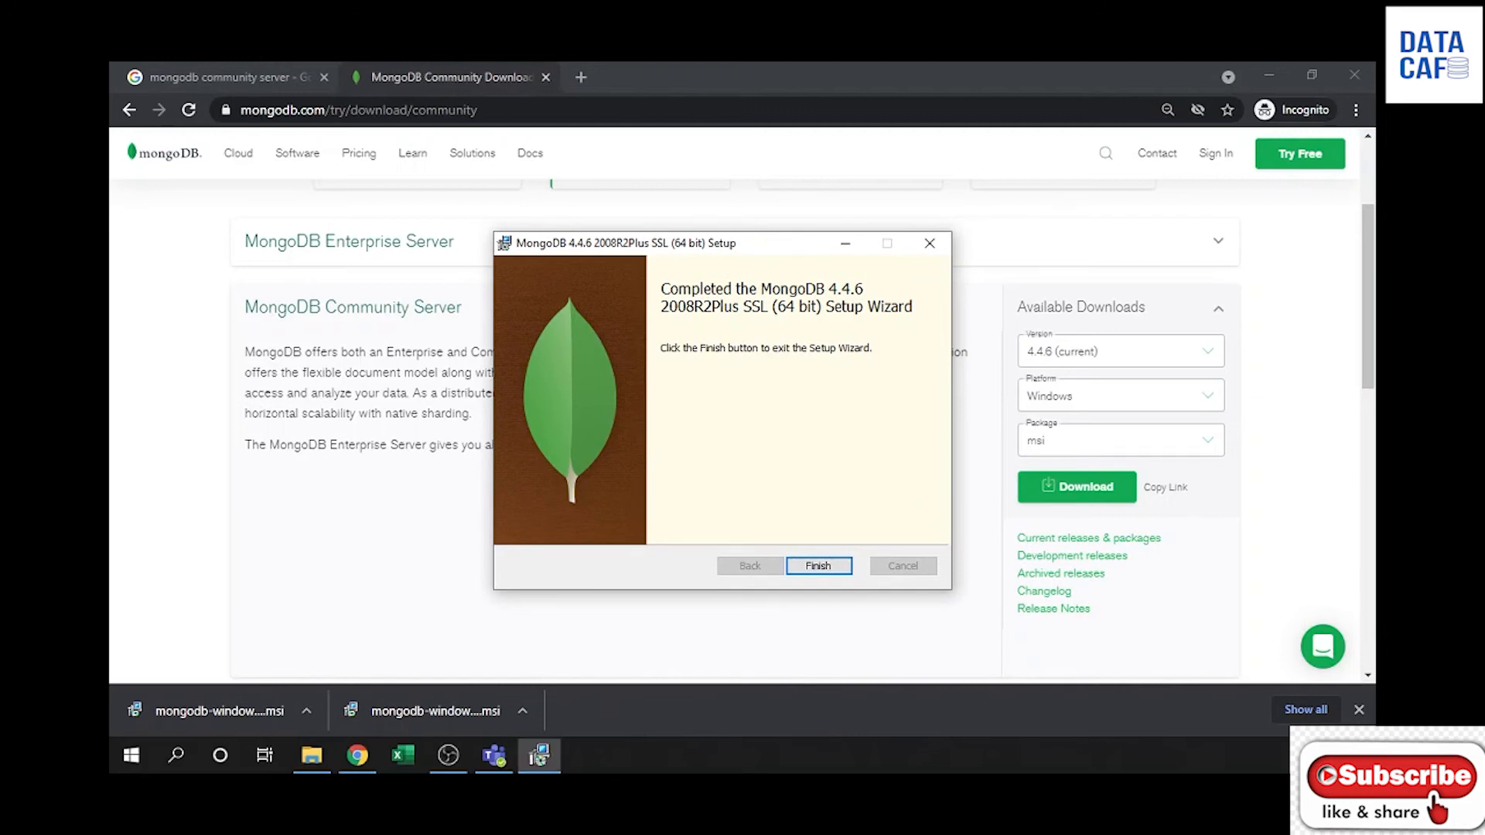
{"action": "key", "text": "alt+Tab"}
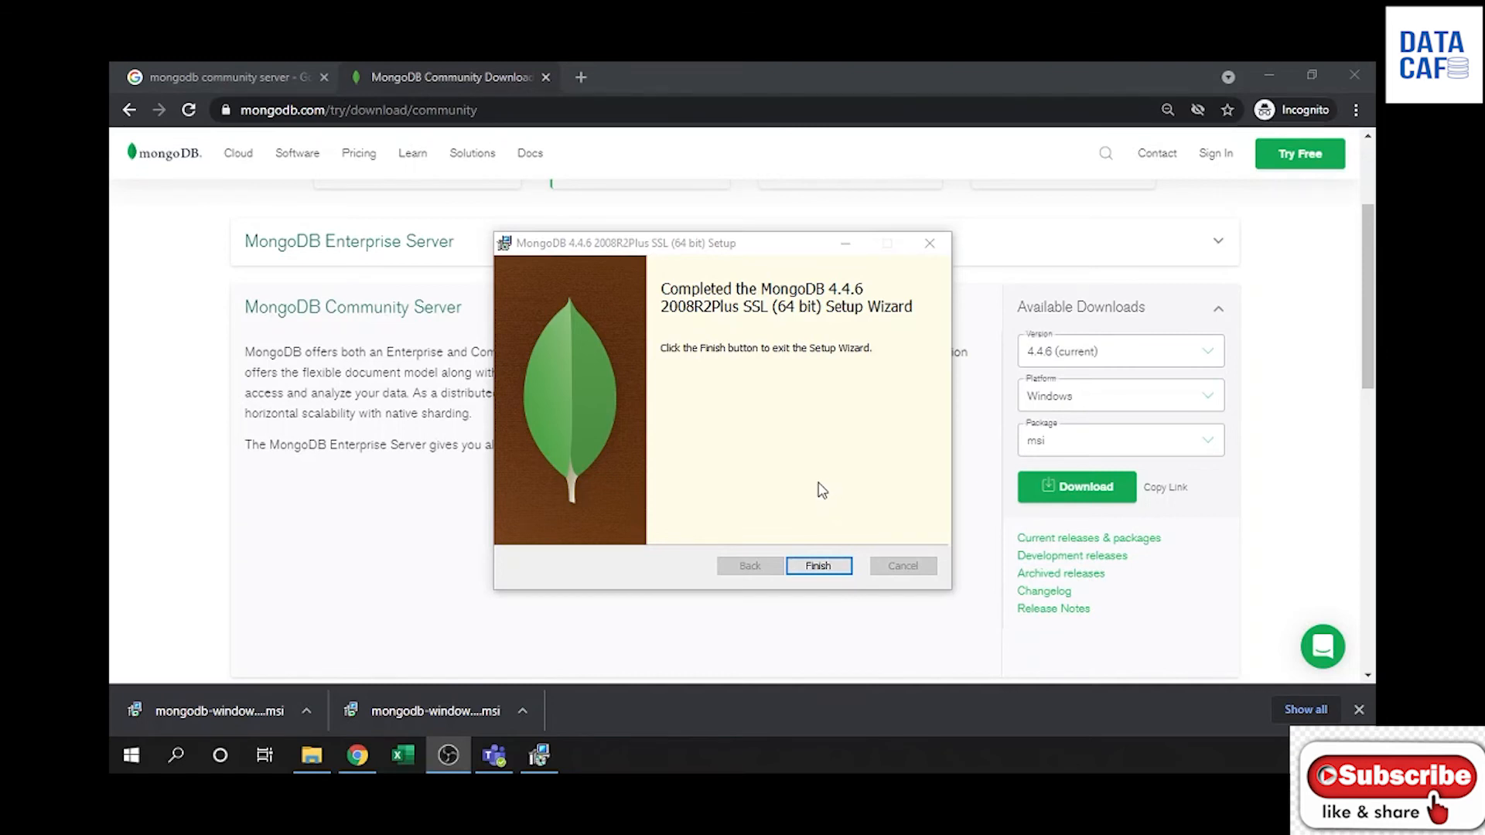
{"action": "left_click", "coordinate": [807, 571]}
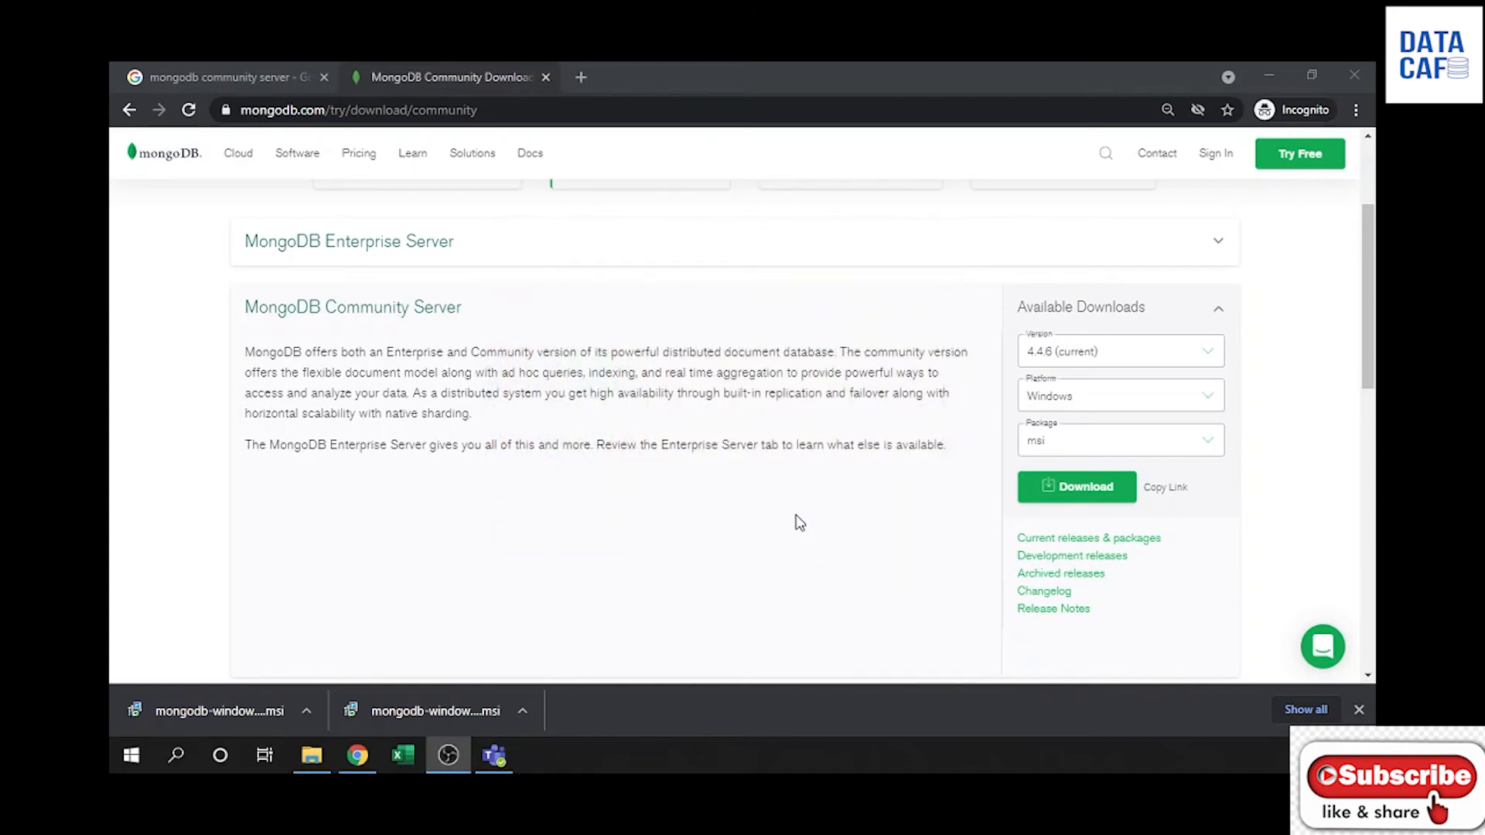
Switch to File Explorer and open the installed server folder C:\Program Files\MongoDB\Server\4.4
{"action": "left_click", "coordinate": [314, 759]}
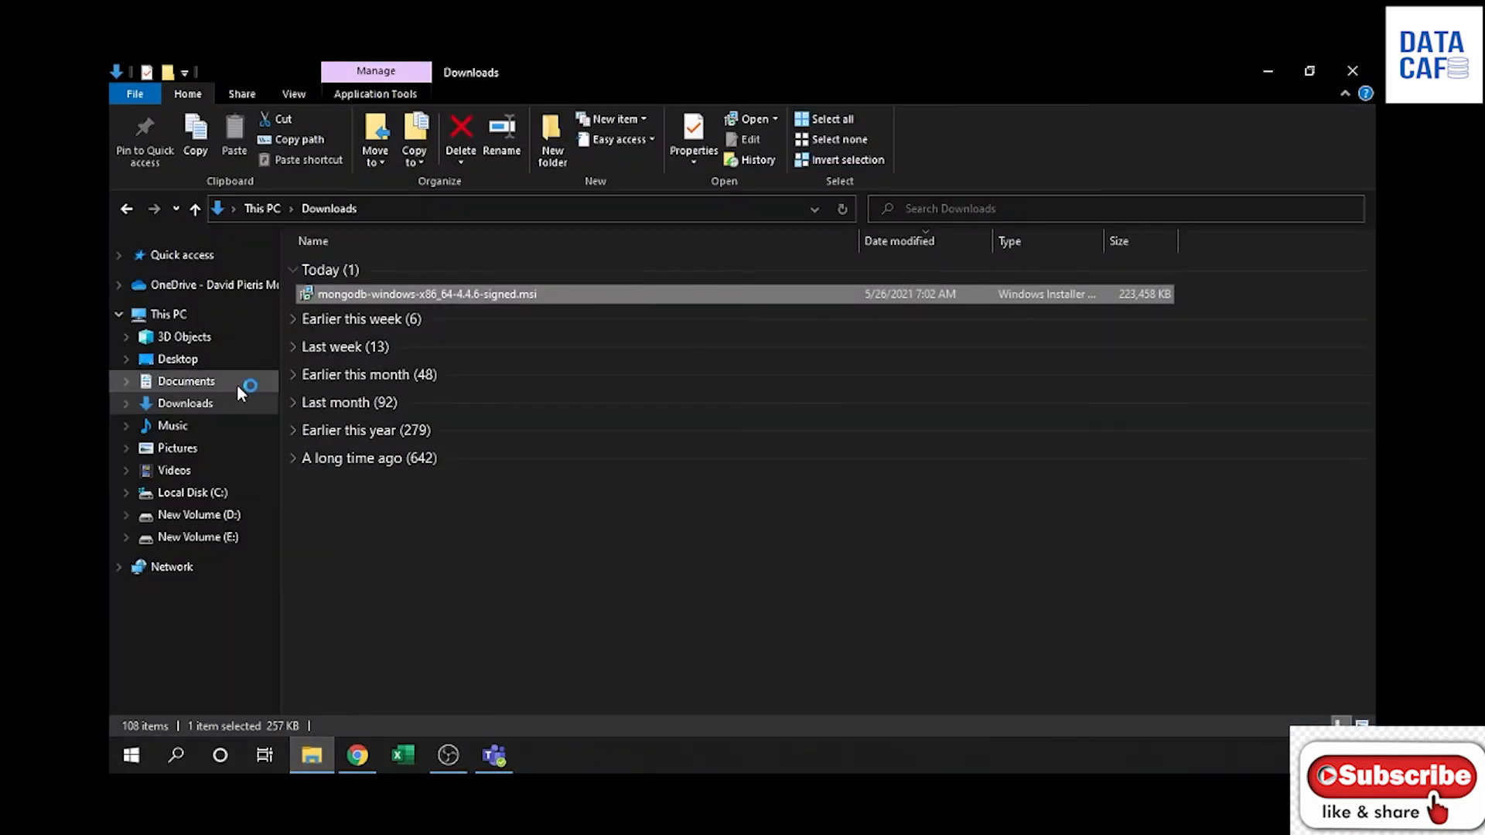
{"action": "left_click", "coordinate": [189, 493]}
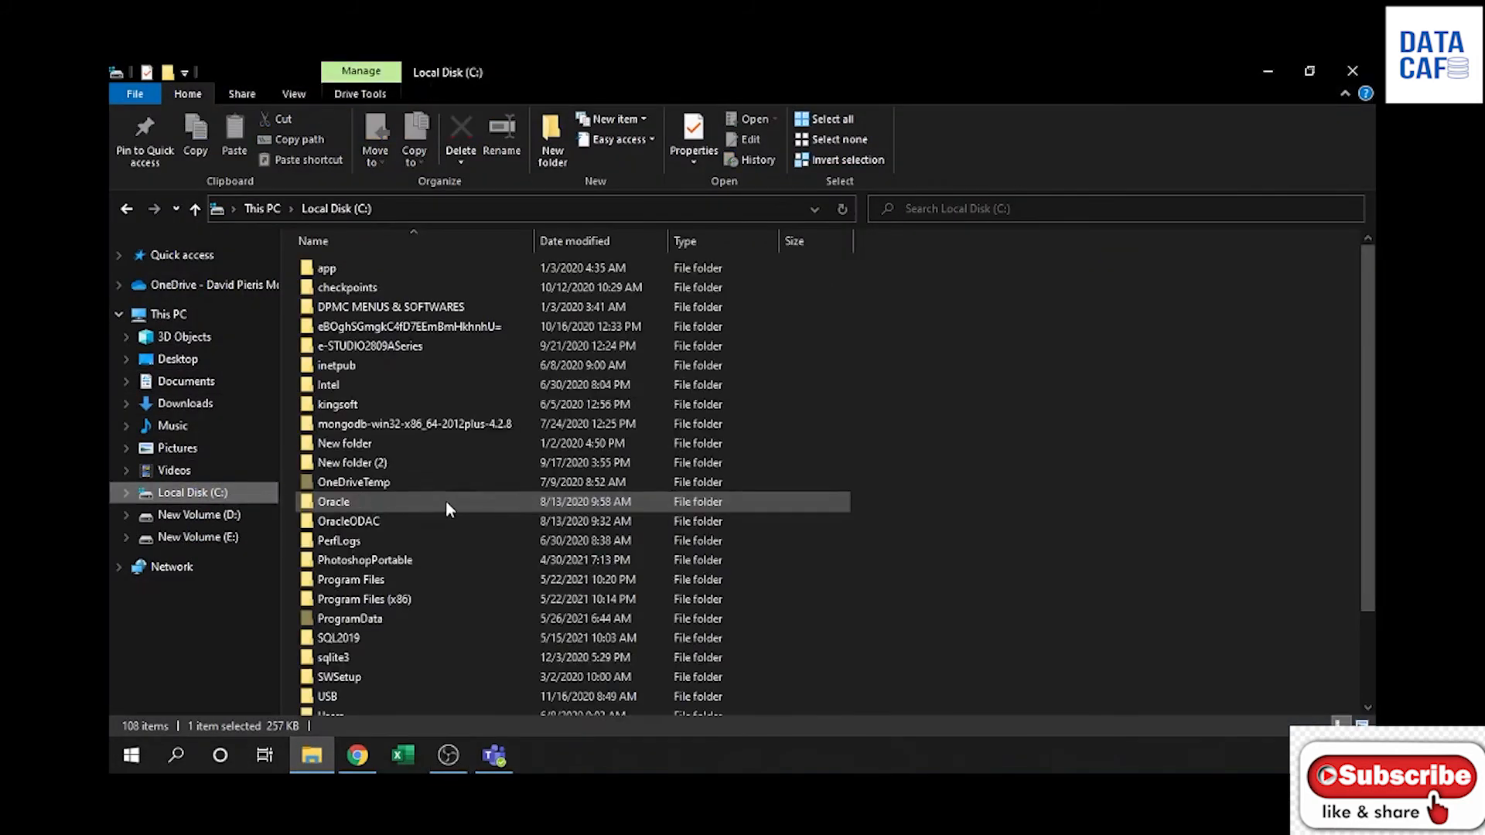
{"action": "left_click", "coordinate": [365, 582]}
{"action": "double_click", "coordinate": [364, 582]}
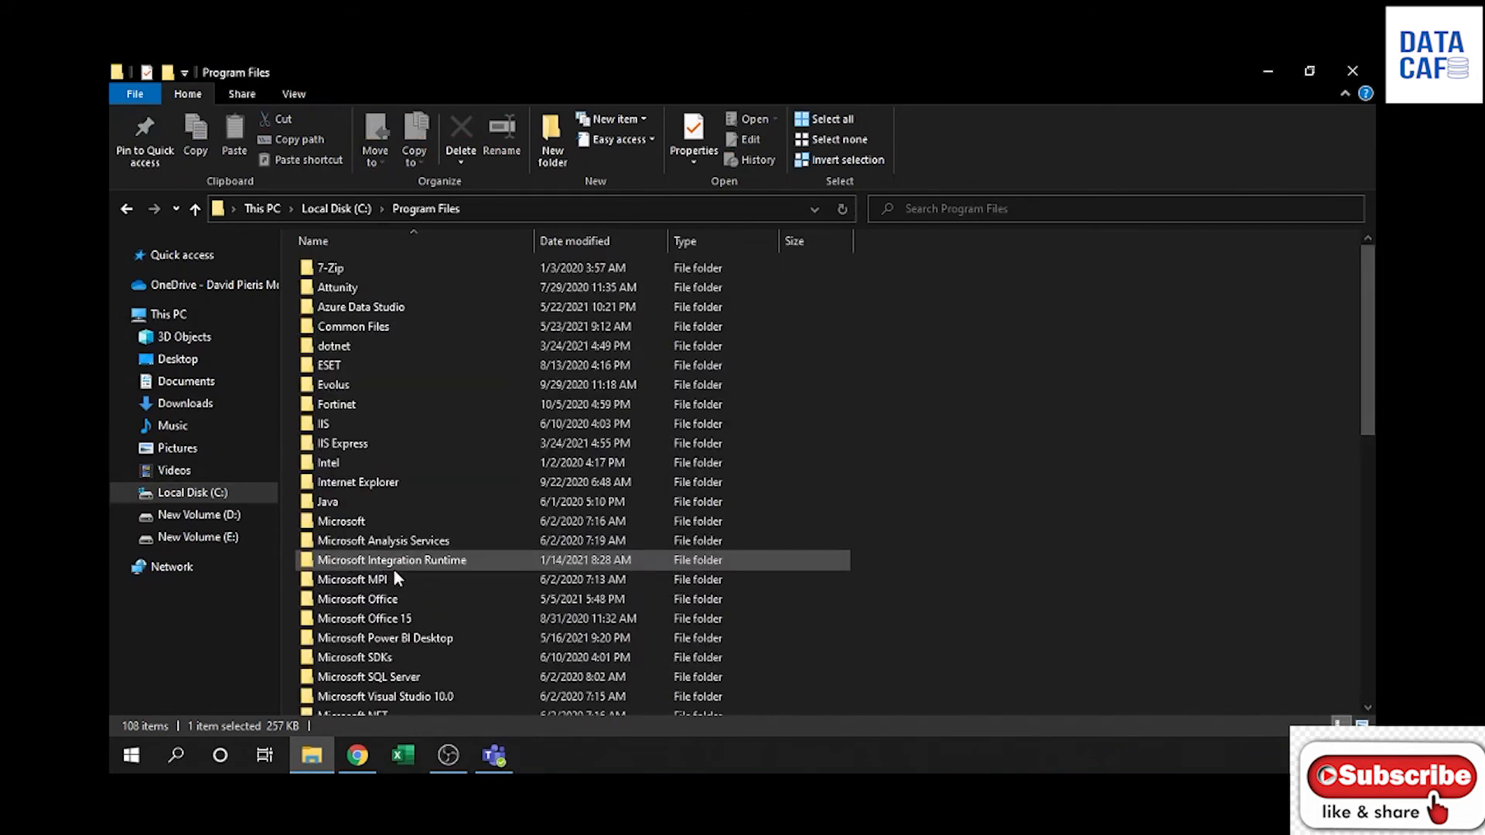
{"action": "scroll", "coordinate": [407, 591], "scroll_direction": "down", "scroll_amount": 1}
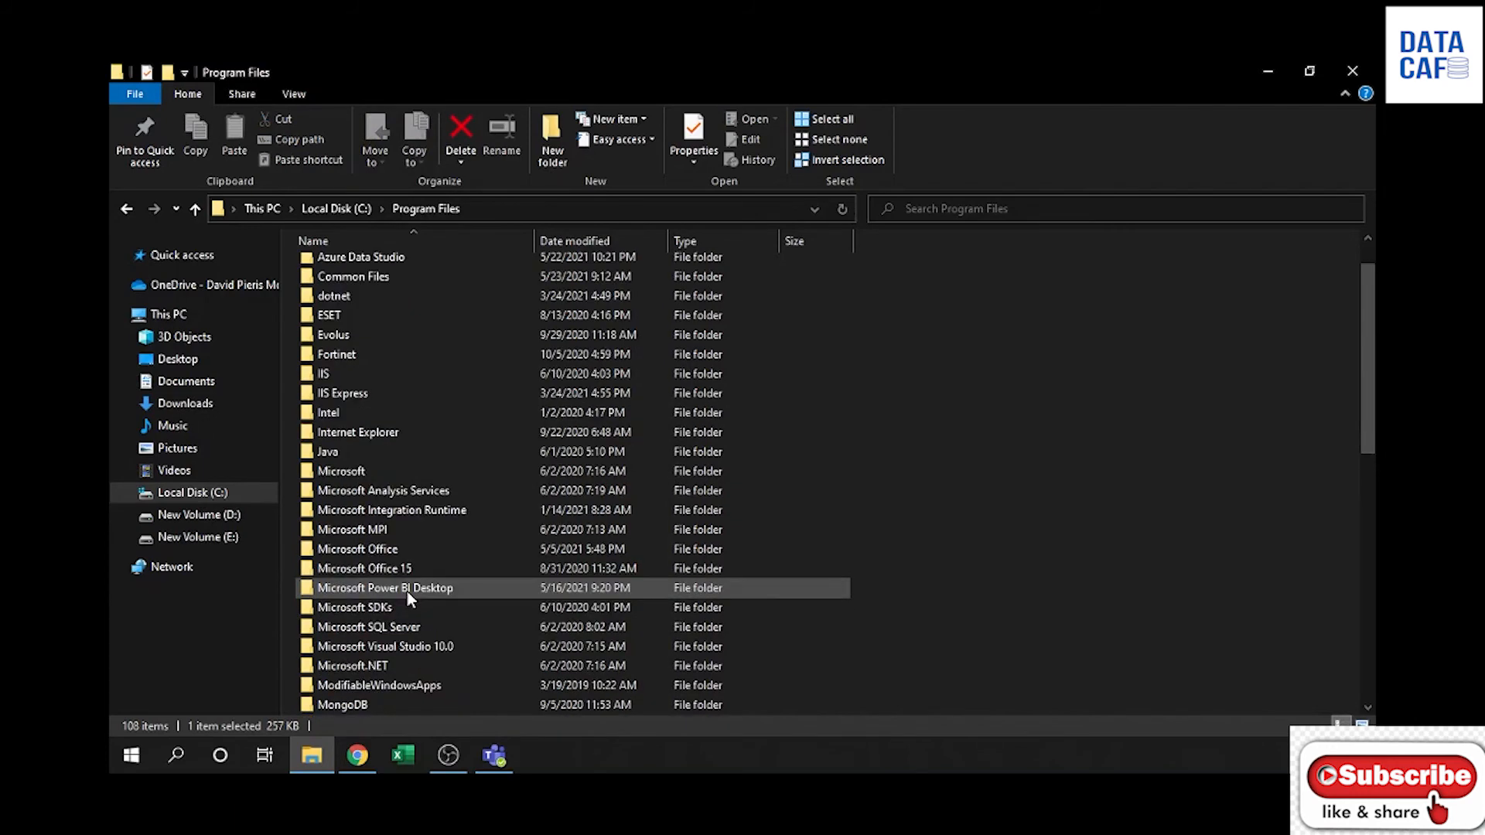
{"action": "scroll", "coordinate": [383, 681], "scroll_direction": "down", "scroll_amount": 3}
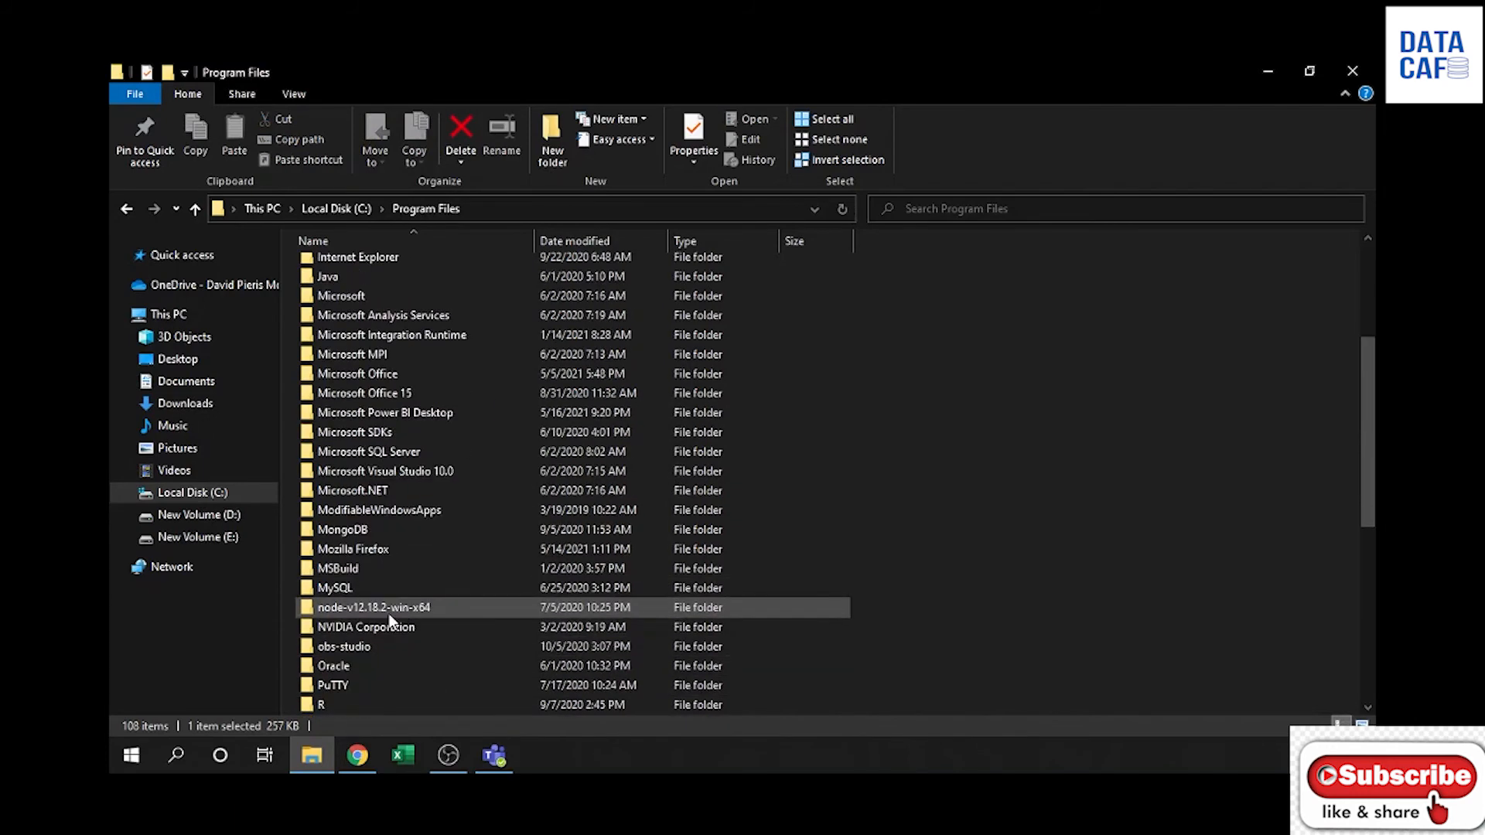
{"action": "double_click", "coordinate": [354, 530]}
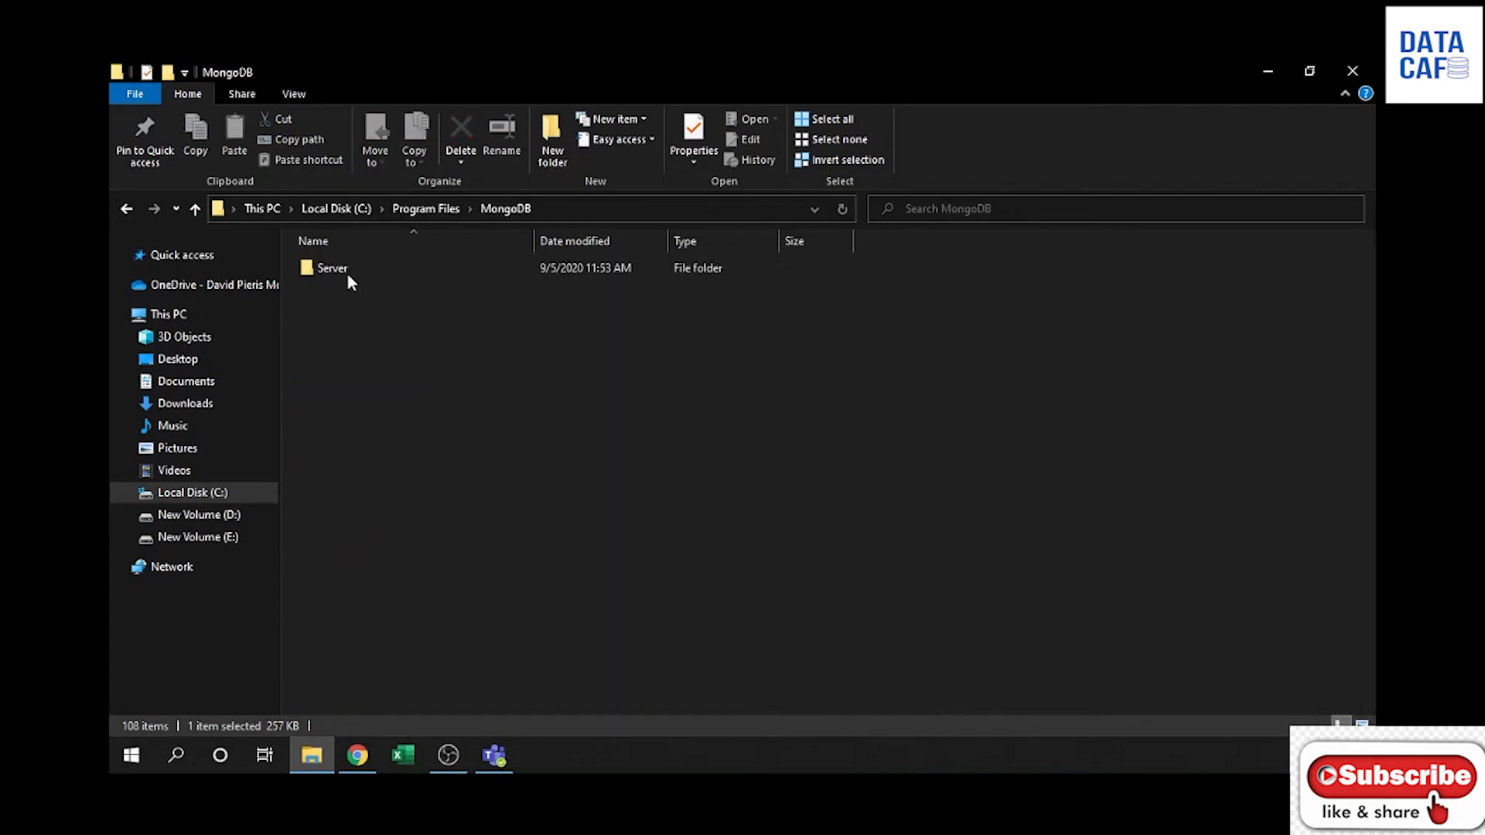
{"action": "double_click", "coordinate": [334, 262]}
{"action": "double_click", "coordinate": [336, 272]}
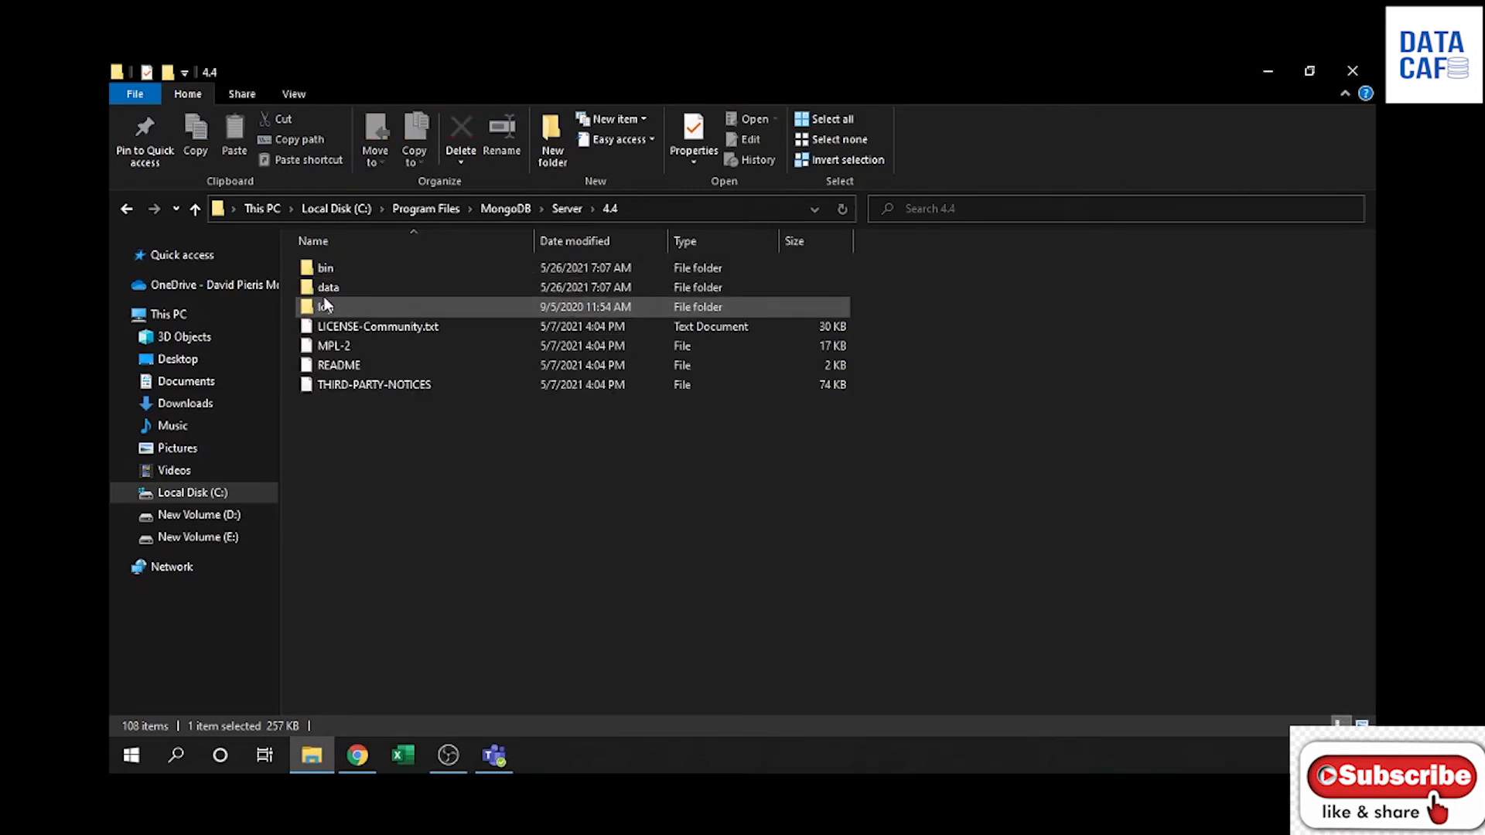
Examine the contents of the data and log folders and return to the 4.4 folder
{"action": "left_click", "coordinate": [325, 307]}
{"action": "left_click", "coordinate": [338, 290]}
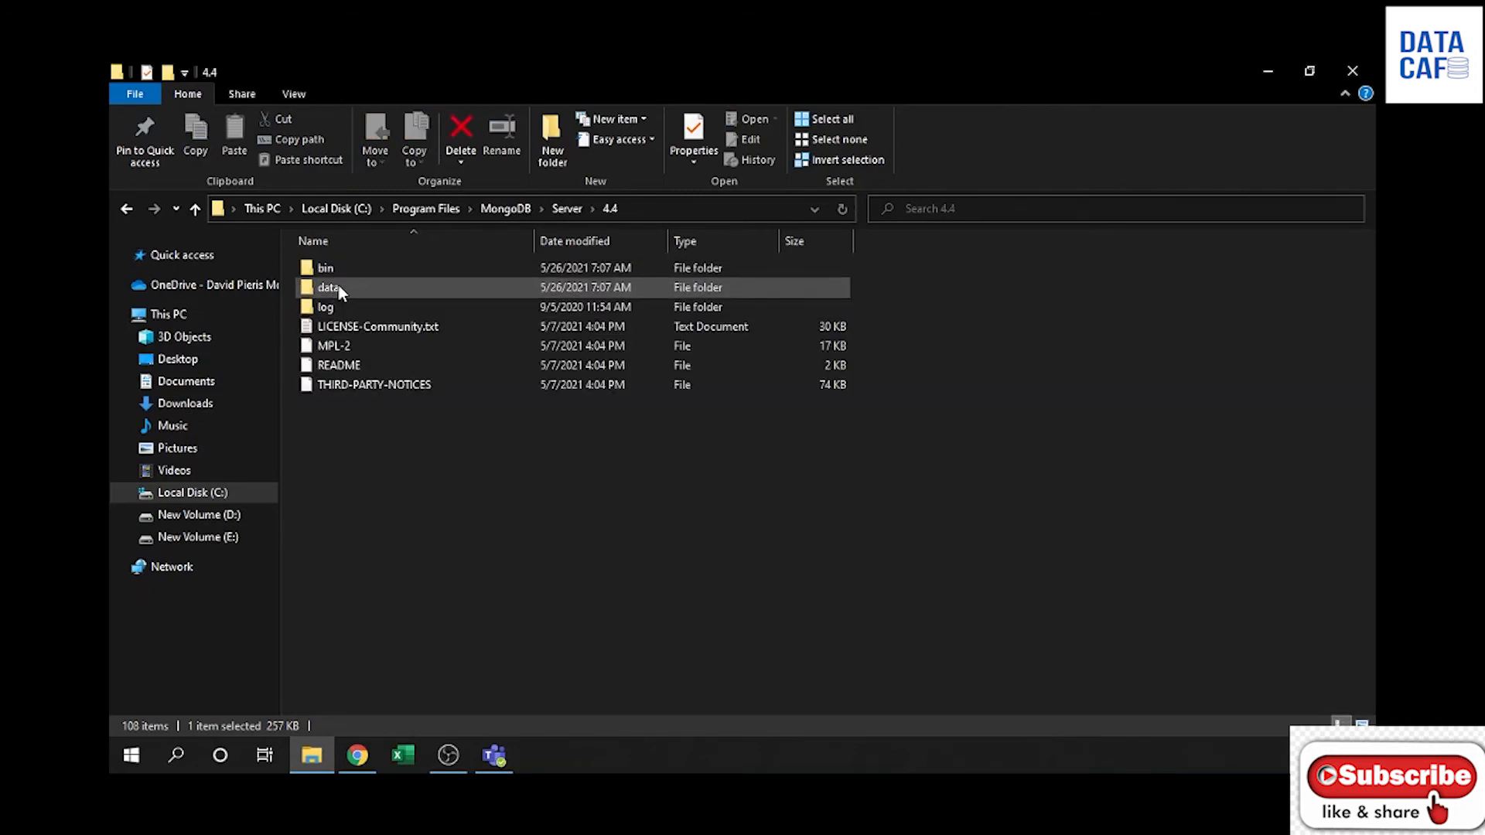
{"action": "double_click", "coordinate": [339, 288]}
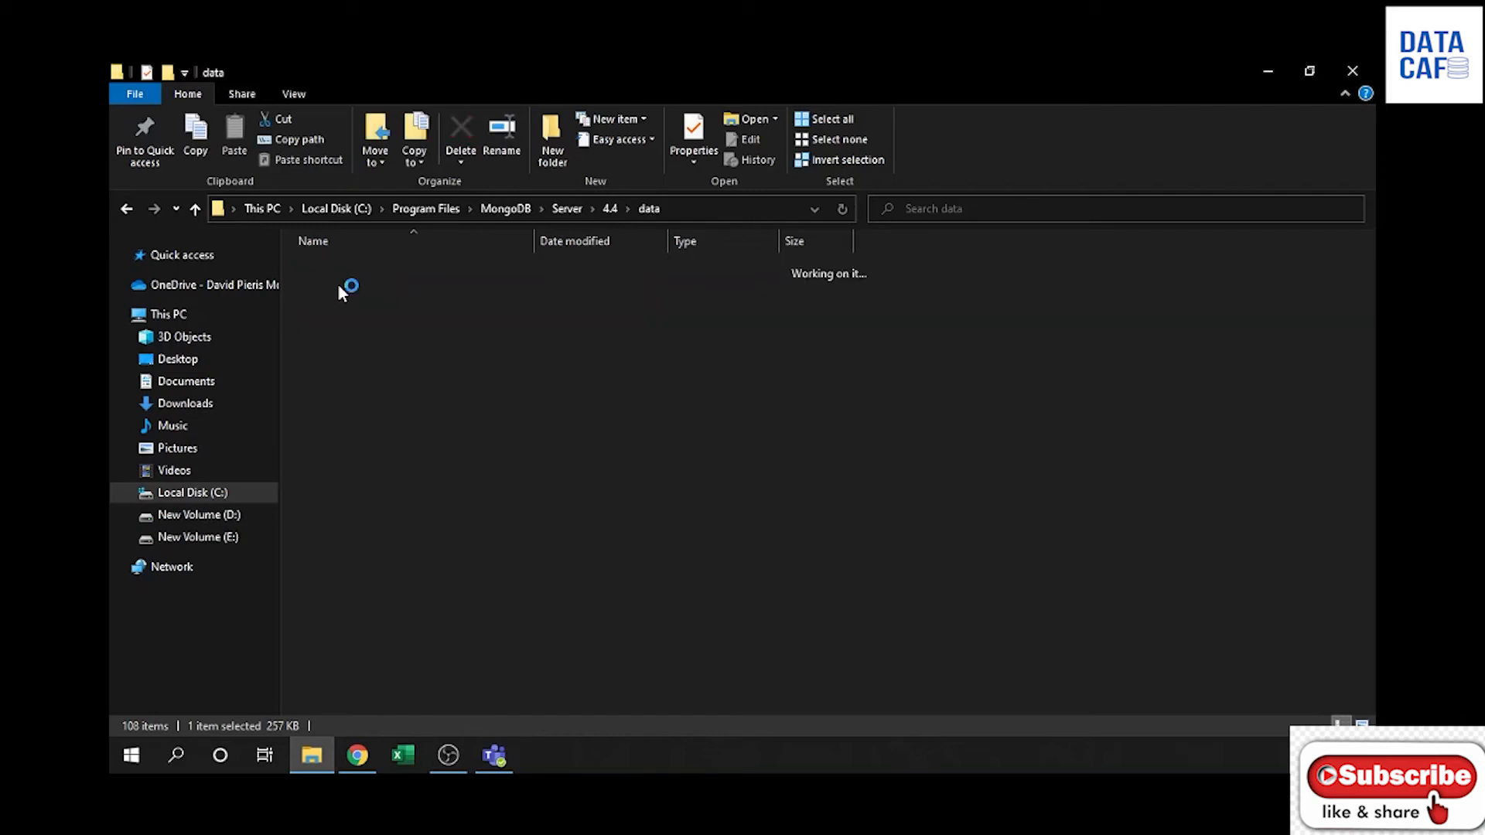
{"action": "left_click", "coordinate": [610, 209]}
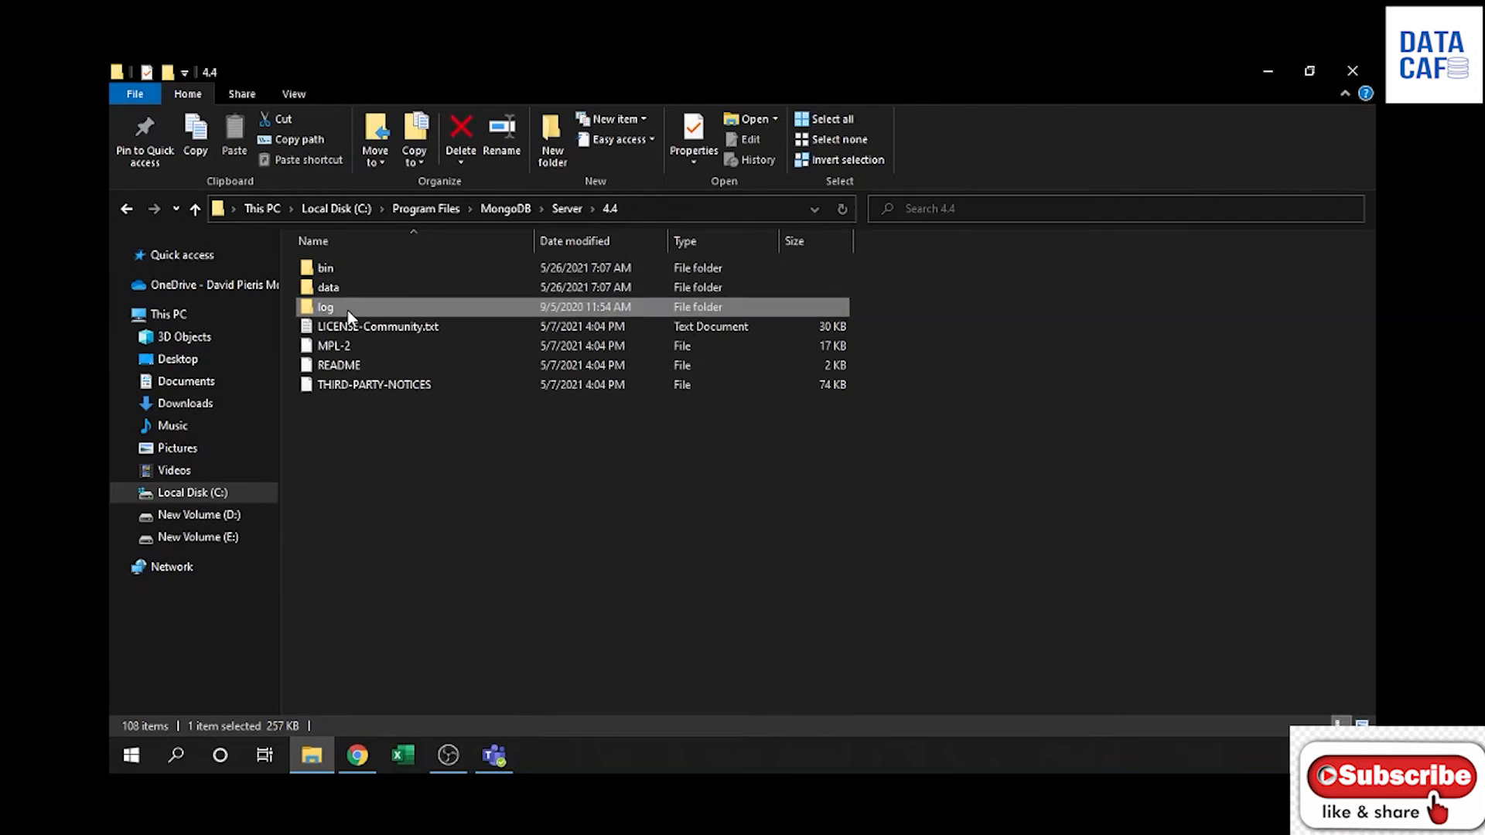
{"action": "double_click", "coordinate": [325, 307]}
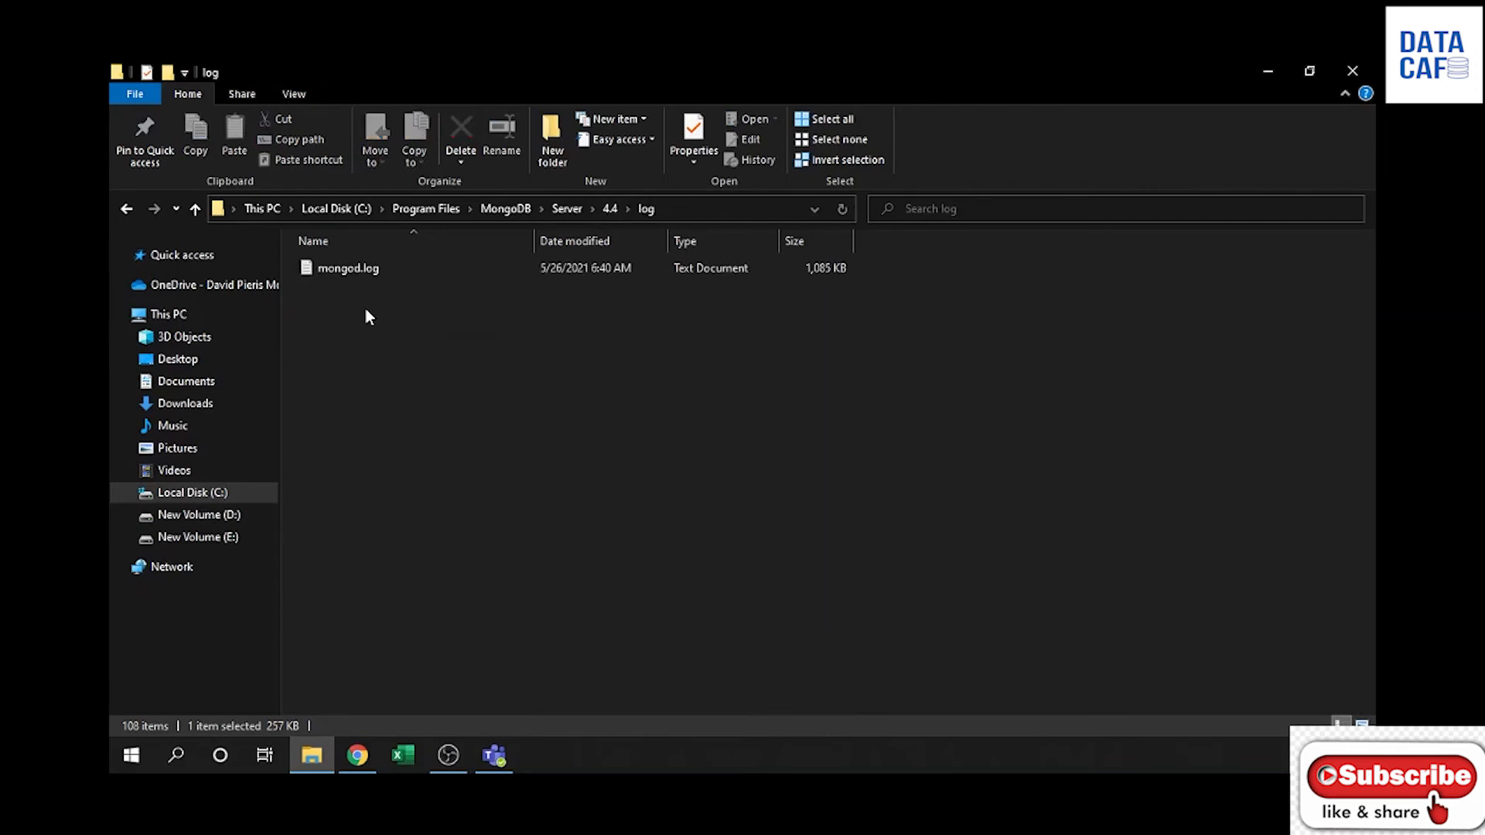
{"action": "left_click", "coordinate": [610, 208]}
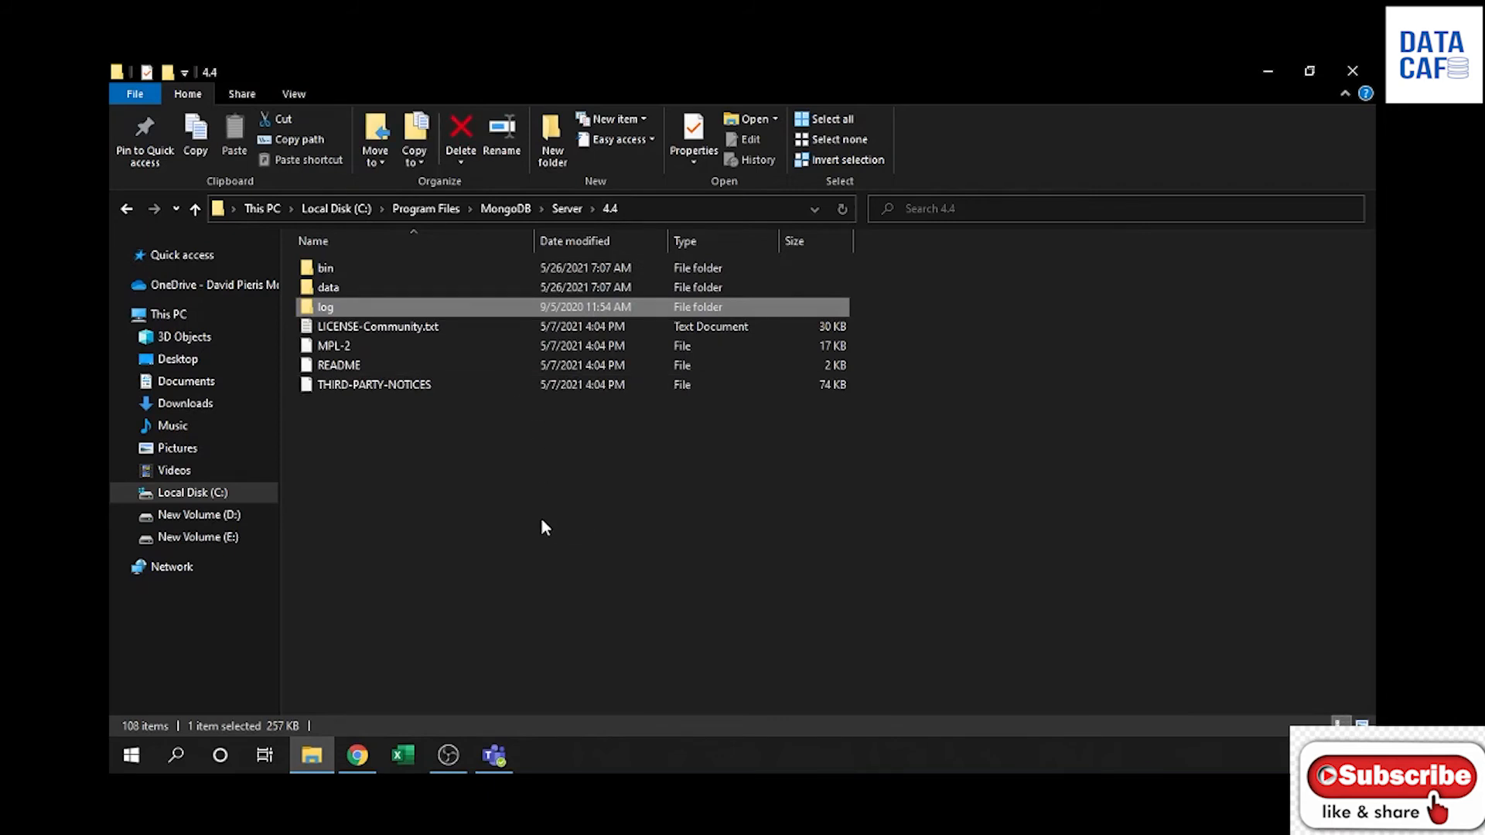
Open the bin folder, launch a Command Prompt (cmd) from its path, and resize and reposition the console window over the folder
{"action": "double_click", "coordinate": [328, 268]}
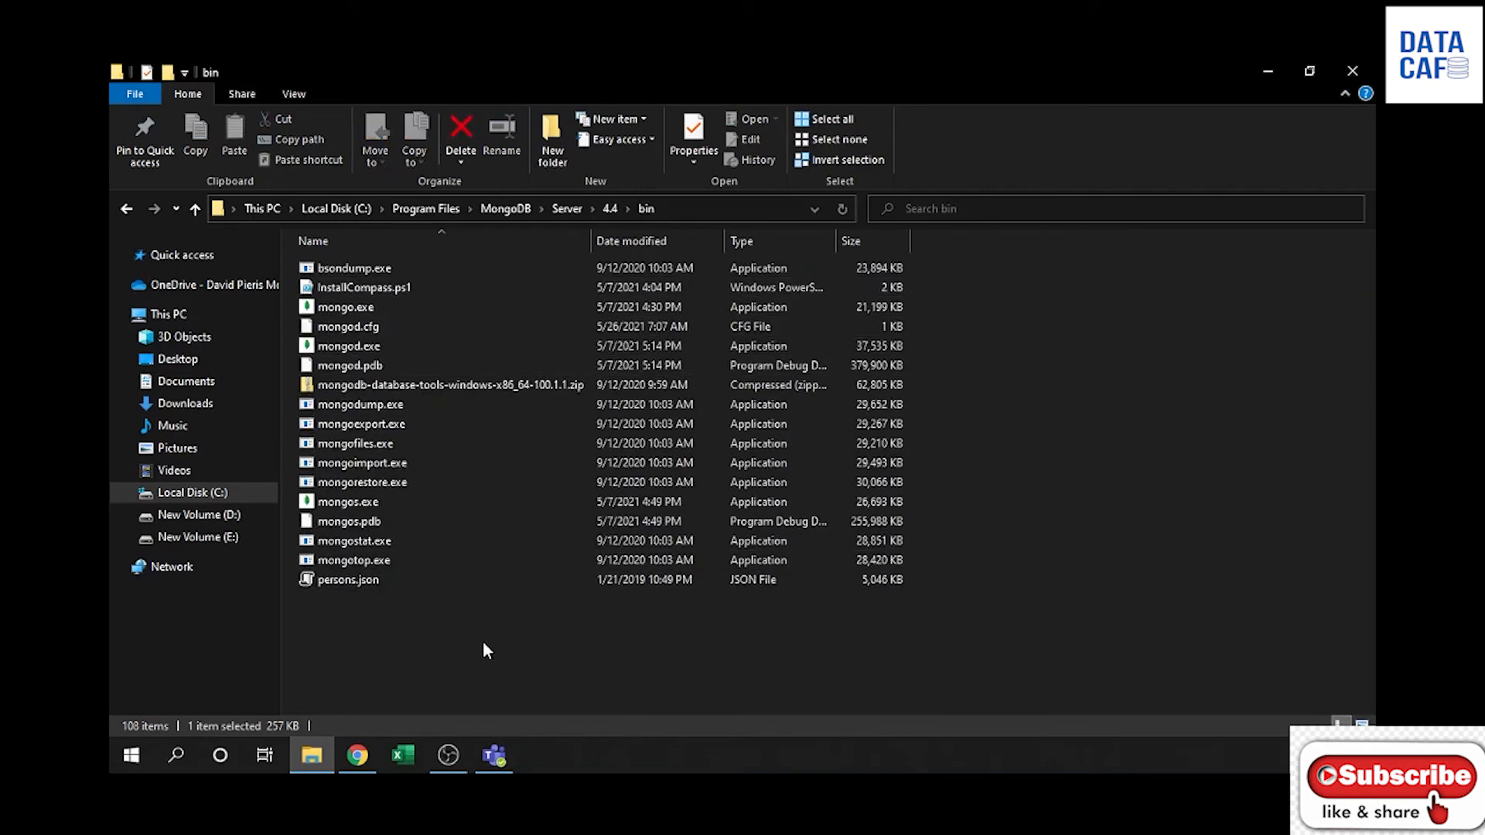
{"action": "left_click", "coordinate": [681, 207]}
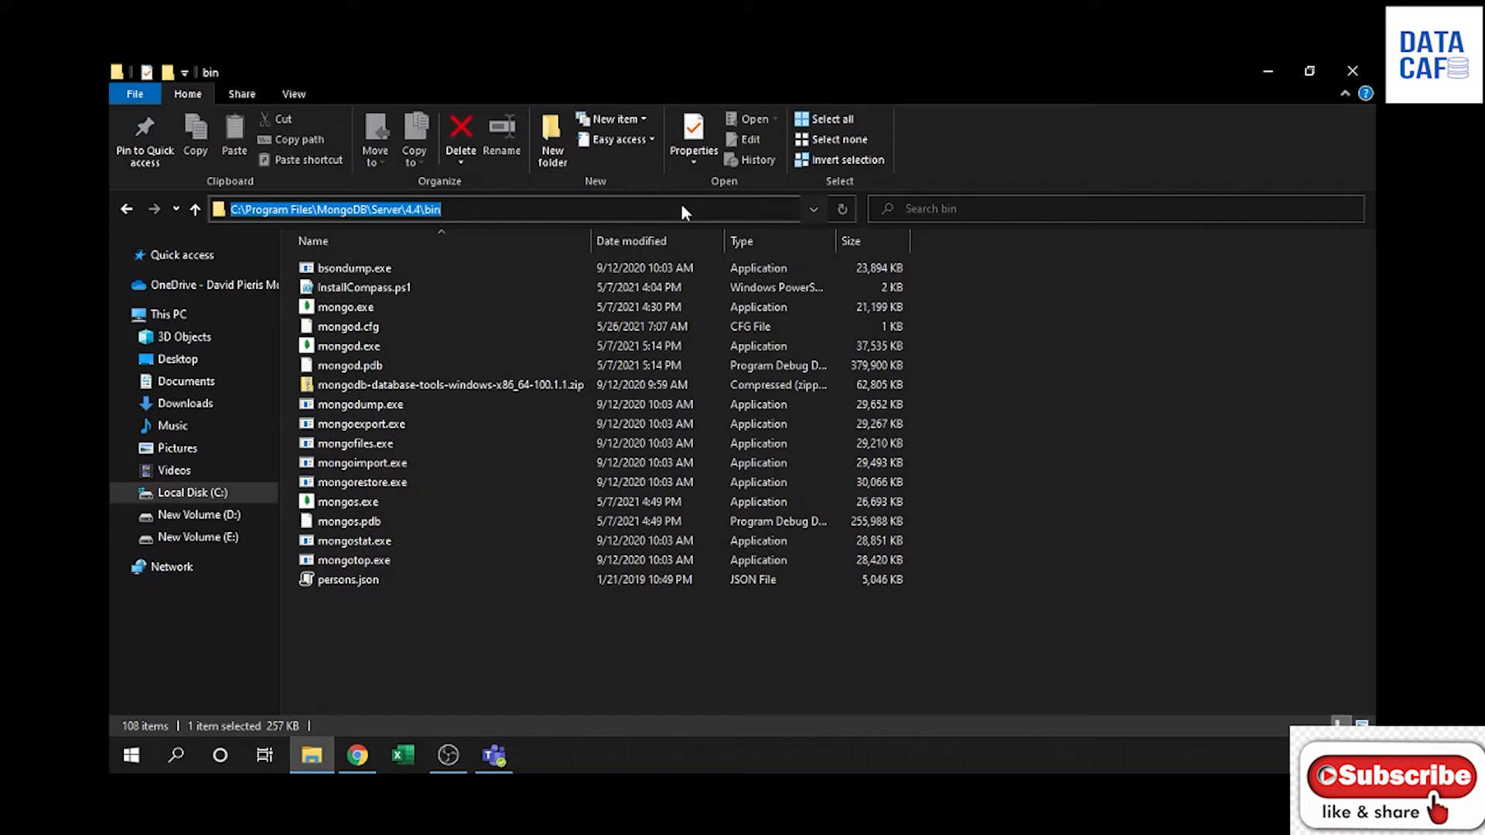
{"action": "type", "text": "cmd"}
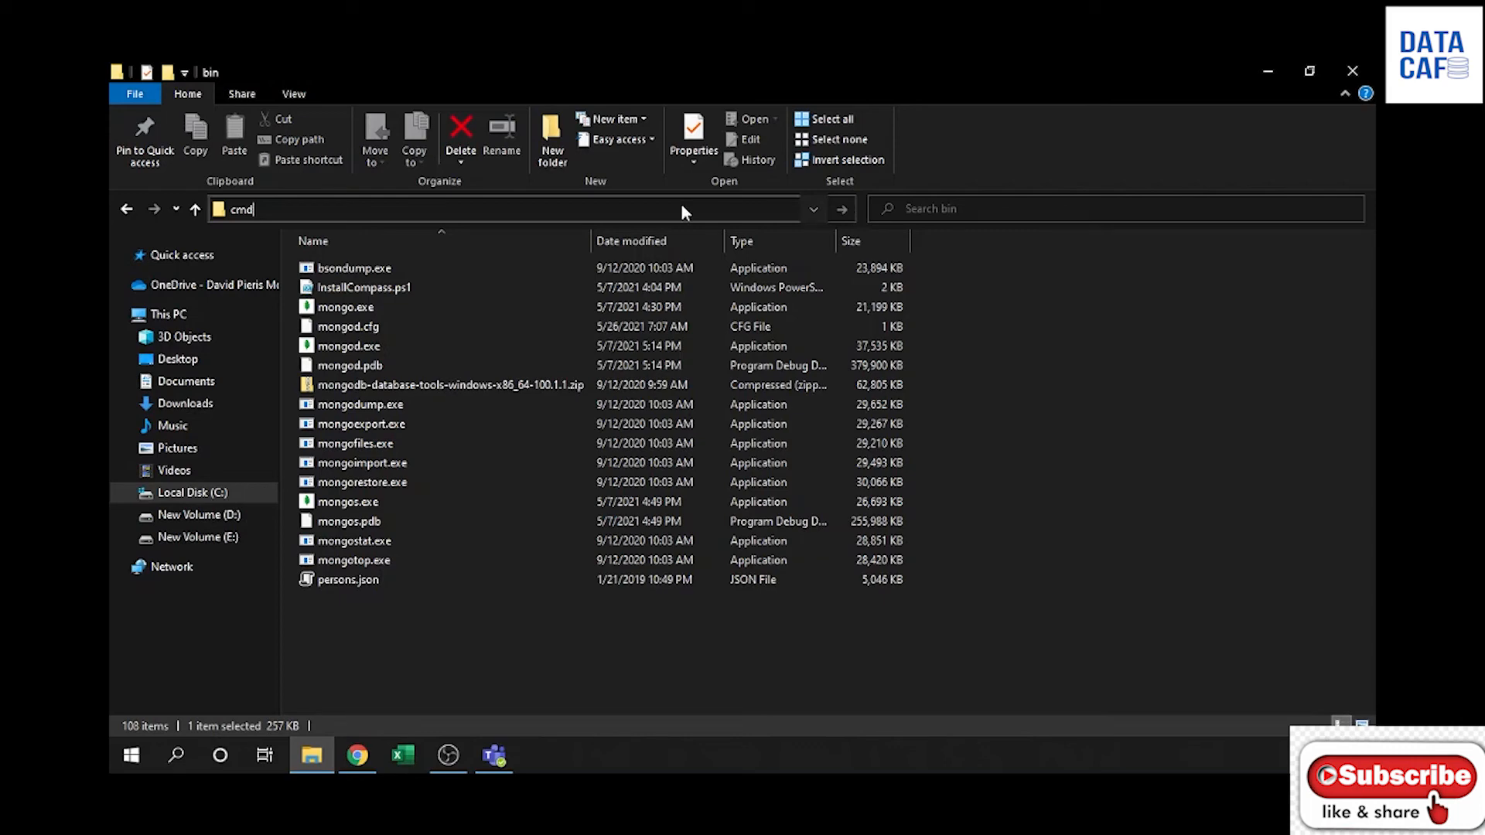
{"action": "key", "text": "Return"}
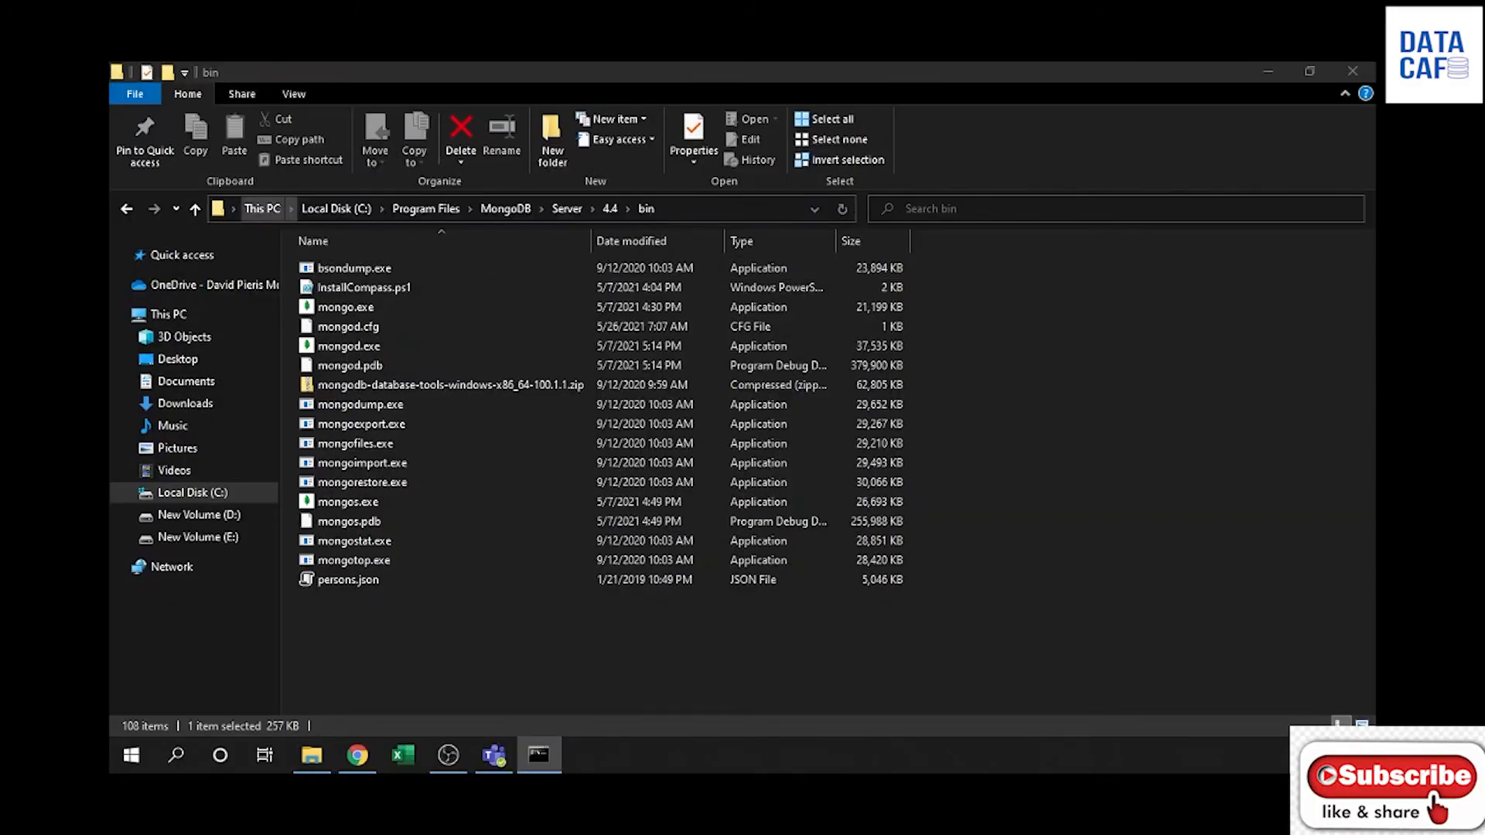
{"action": "left_click_drag", "start_coordinate": [335, 132], "coordinate": [430, 113]}
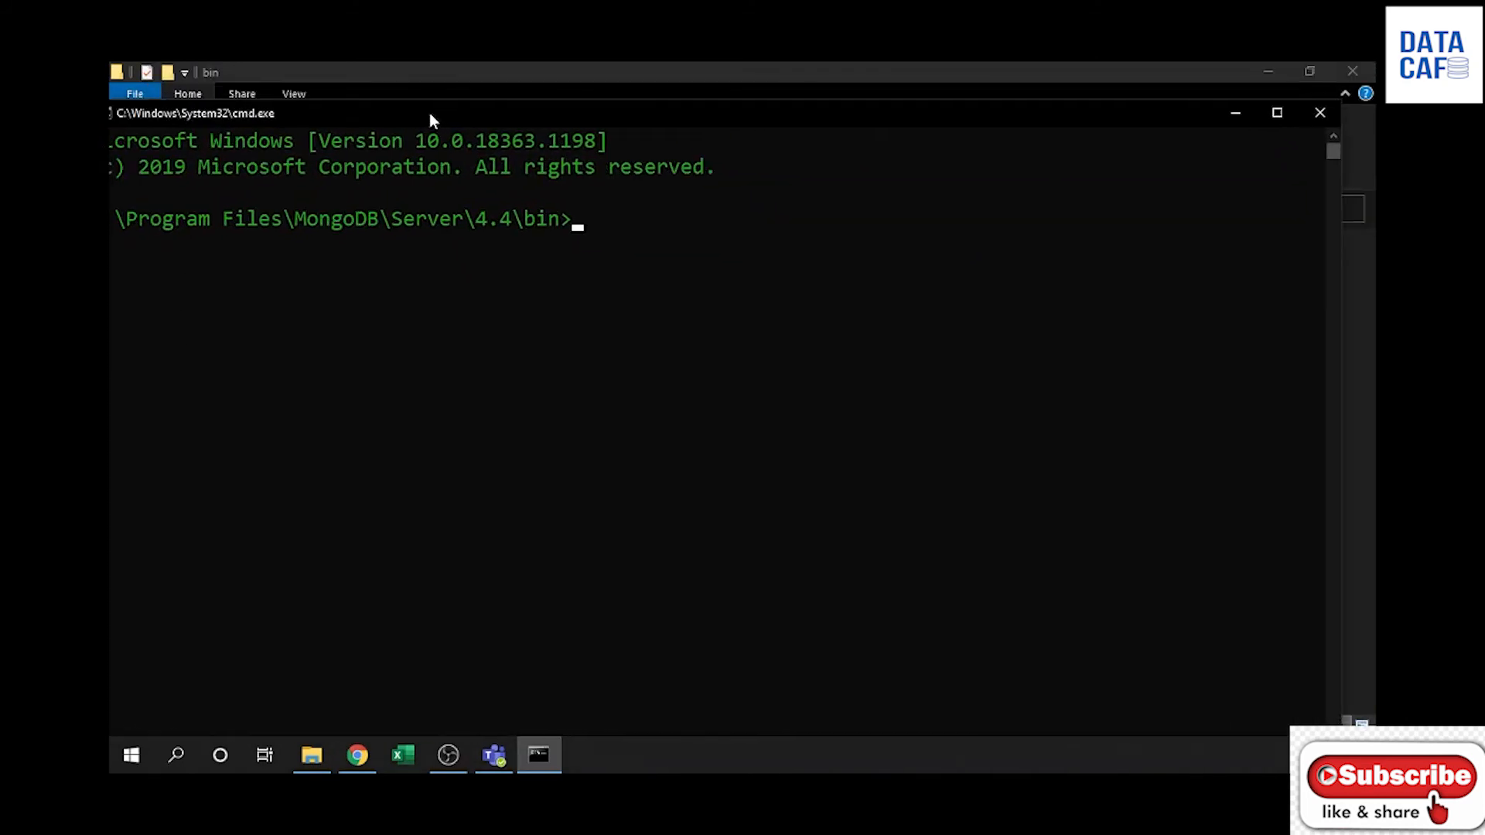
{"action": "left_click_drag", "start_coordinate": [1345, 105], "coordinate": [880, 193]}
{"action": "left_click_drag", "start_coordinate": [439, 198], "coordinate": [709, 155]}
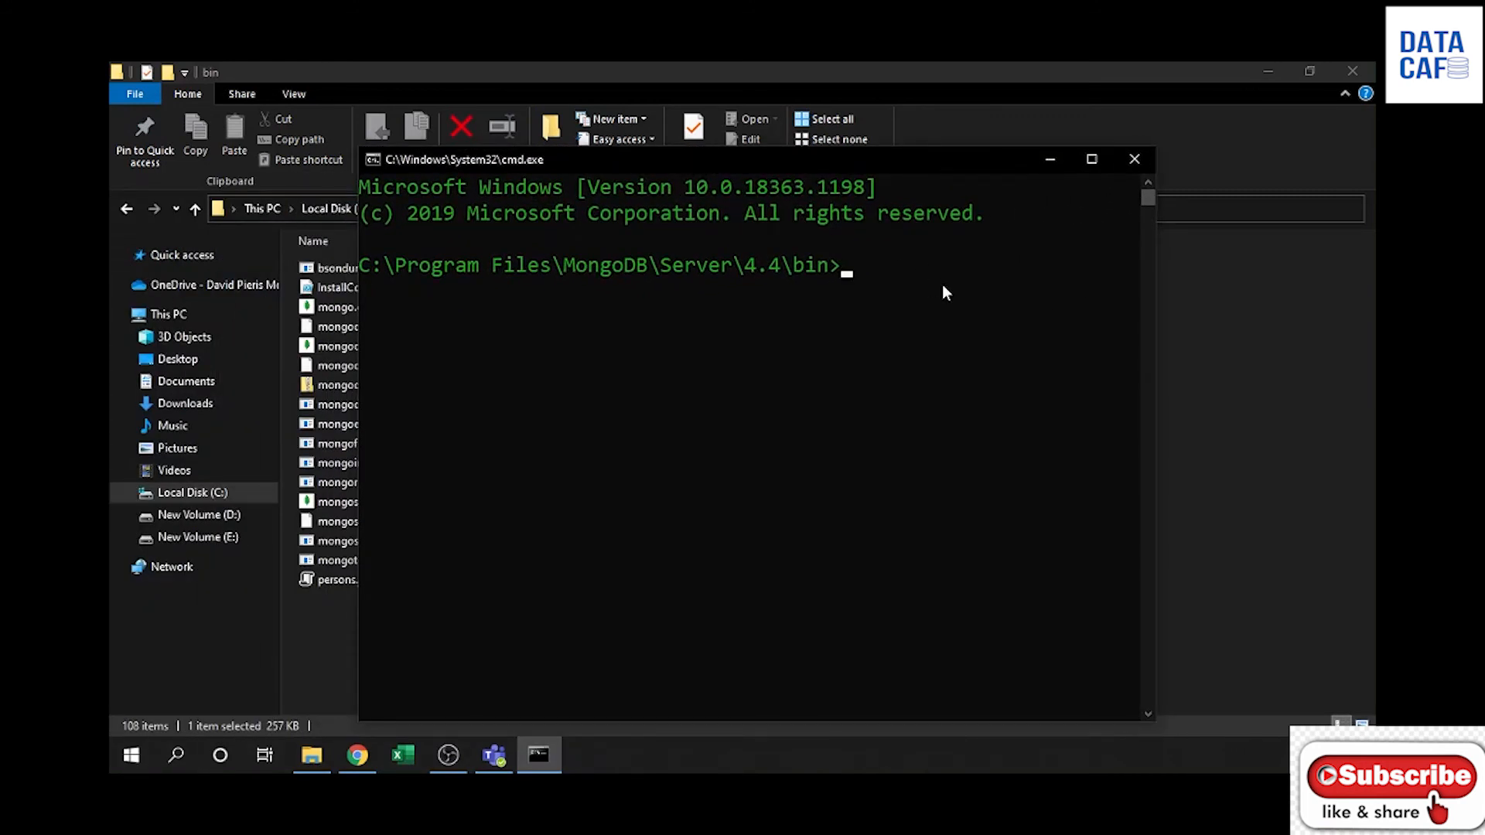
Run mongo to start the MongoDB shell and examine the version and connection lines at the start of its output
{"action": "type", "text": "mongo"}
{"action": "key", "text": "Return"}
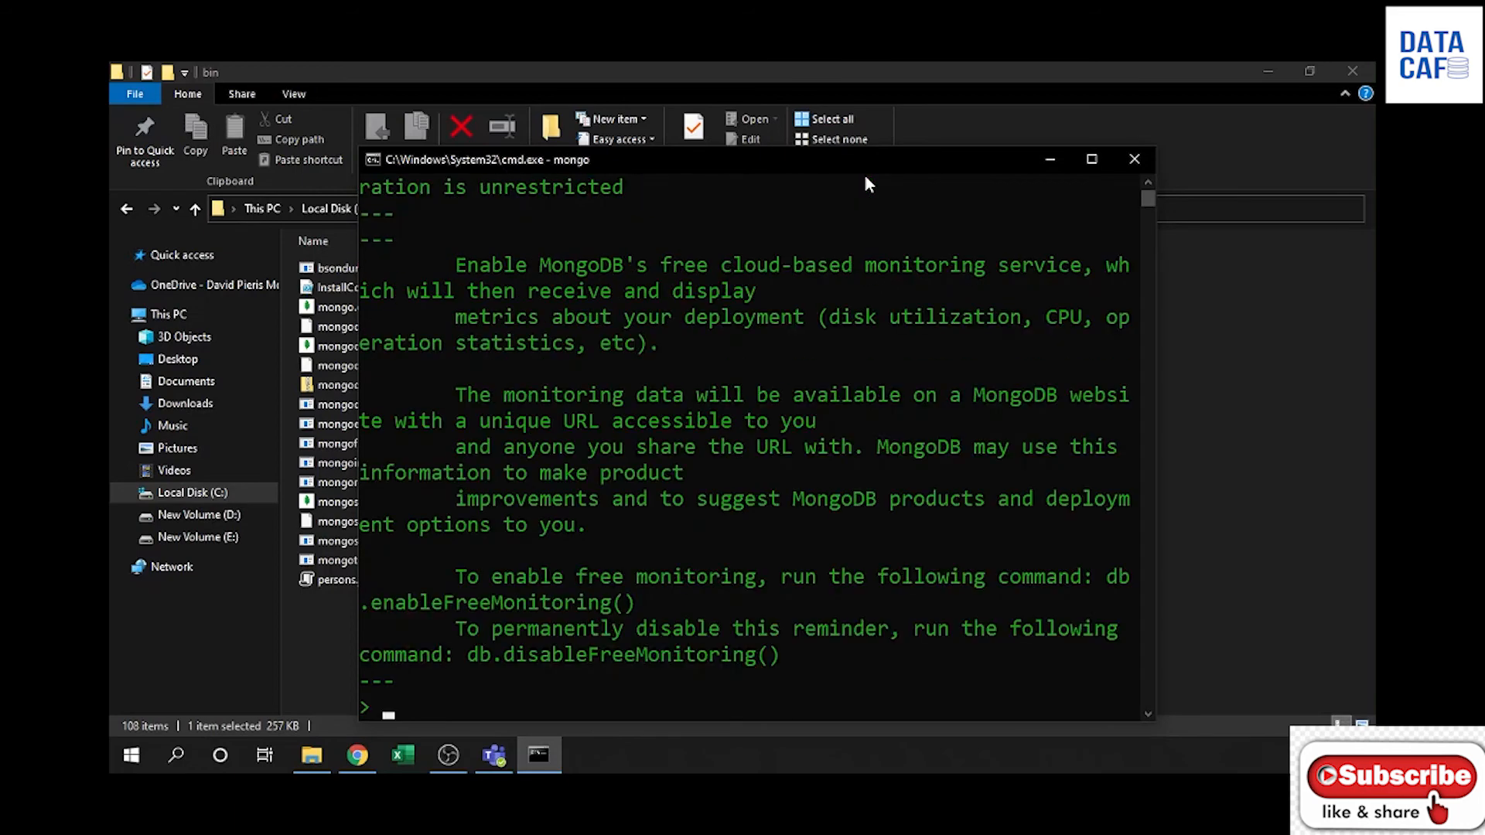
{"action": "scroll", "coordinate": [684, 348], "scroll_direction": "up", "scroll_amount": 4}
{"action": "scroll", "coordinate": [689, 359], "scroll_direction": "up", "scroll_amount": 1}
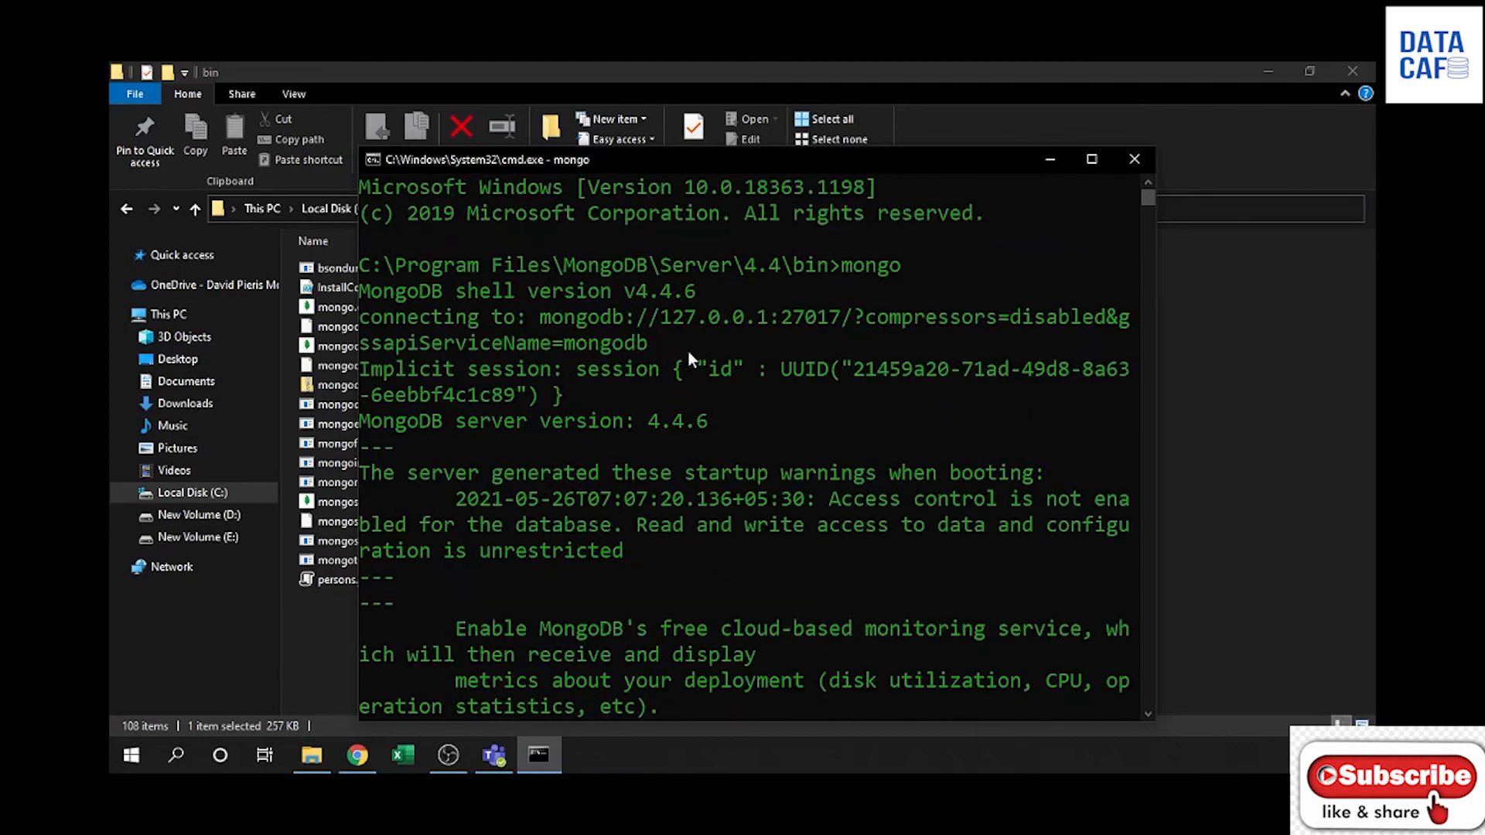
{"action": "left_click_drag", "start_coordinate": [834, 271], "coordinate": [869, 292]}
{"action": "left_click", "coordinate": [716, 294]}
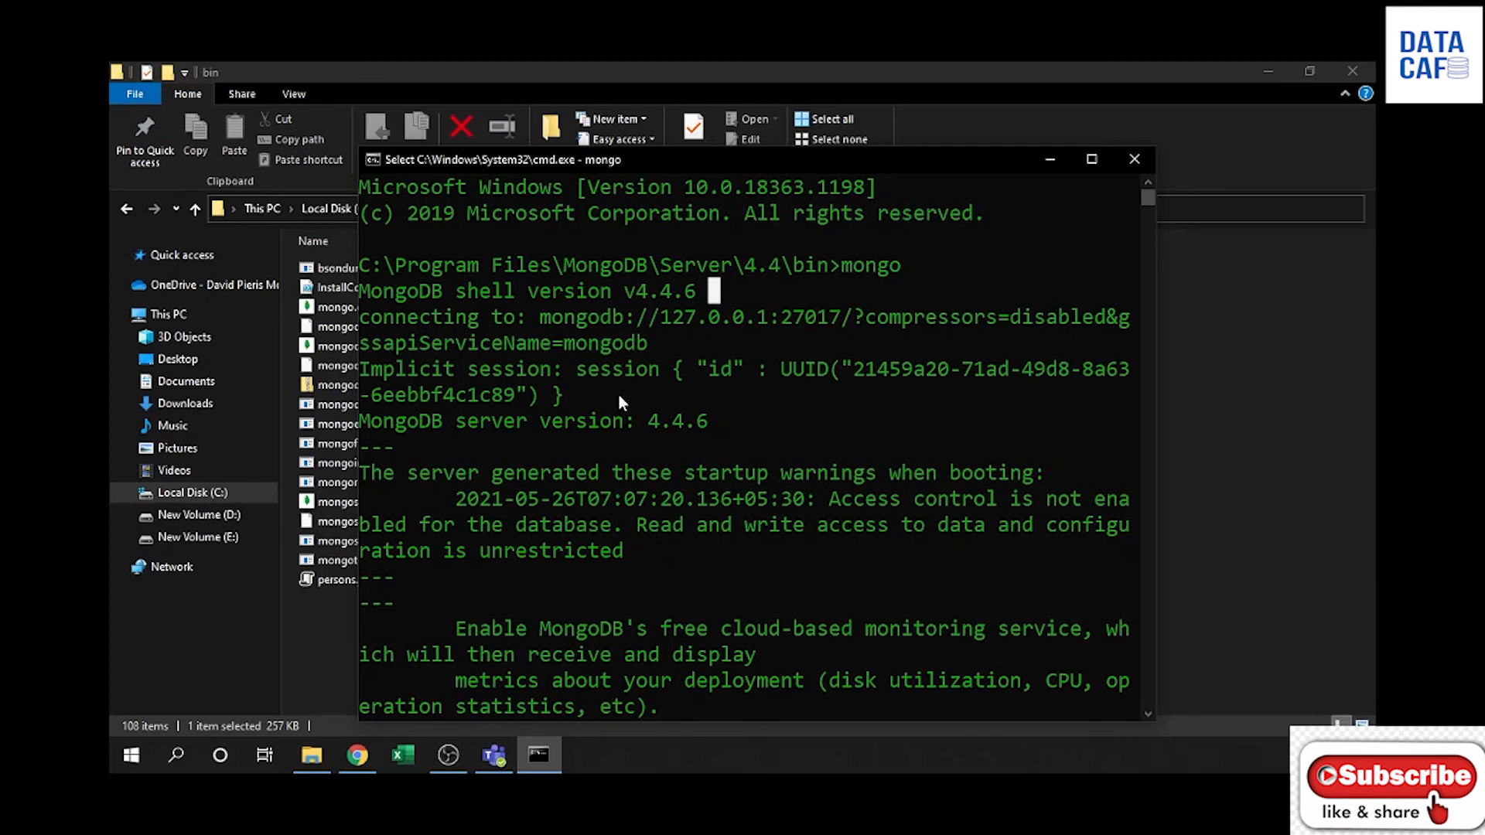
{"action": "left_click_drag", "start_coordinate": [845, 273], "coordinate": [867, 276]}
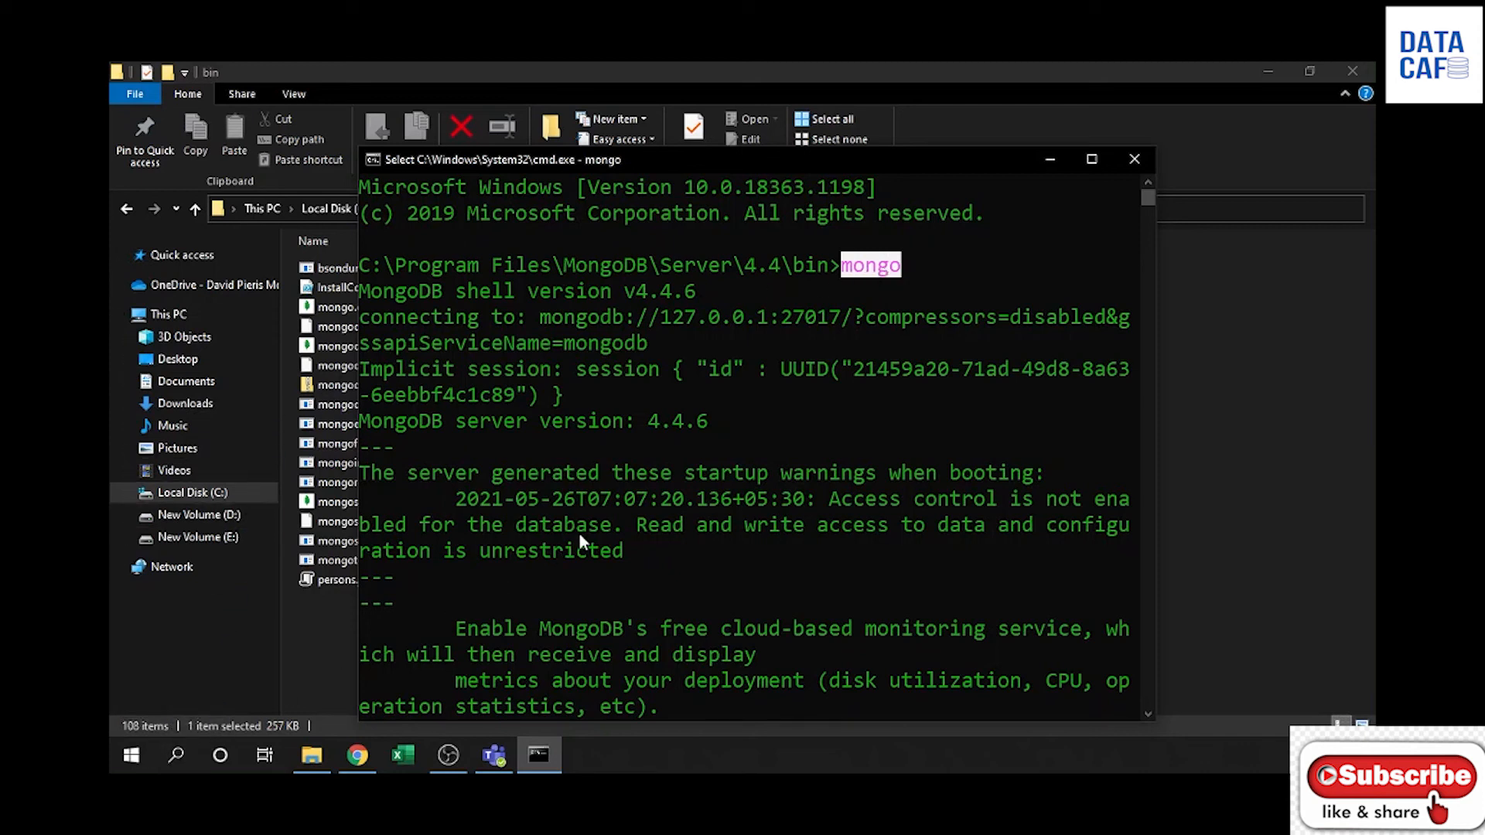
Open Windows Services and look through the services beginning with M for the MongoDB entry
{"action": "left_click", "coordinate": [178, 762]}
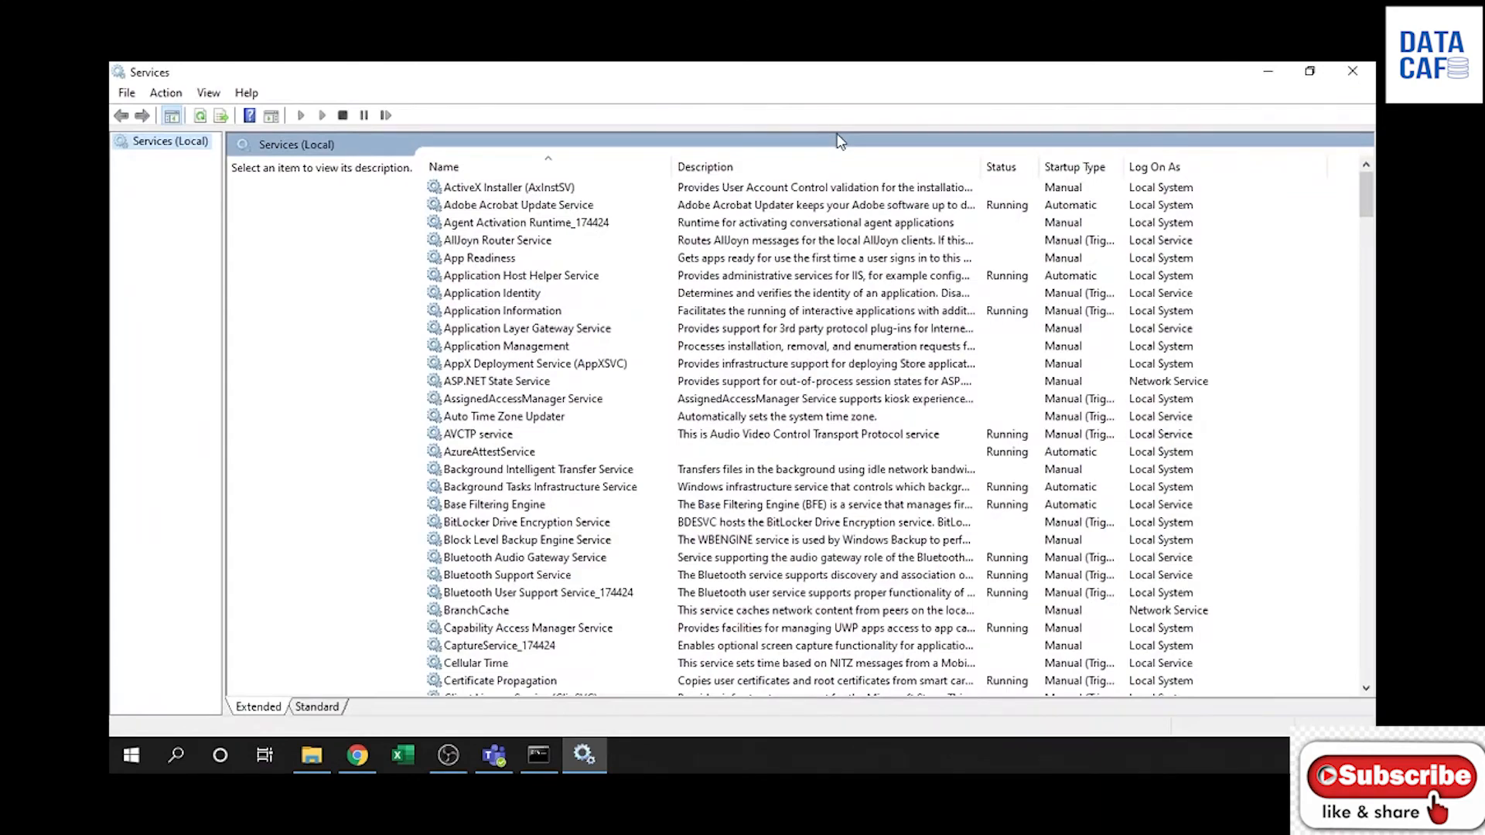
{"action": "scroll", "coordinate": [546, 379], "scroll_direction": "down", "scroll_amount": 6}
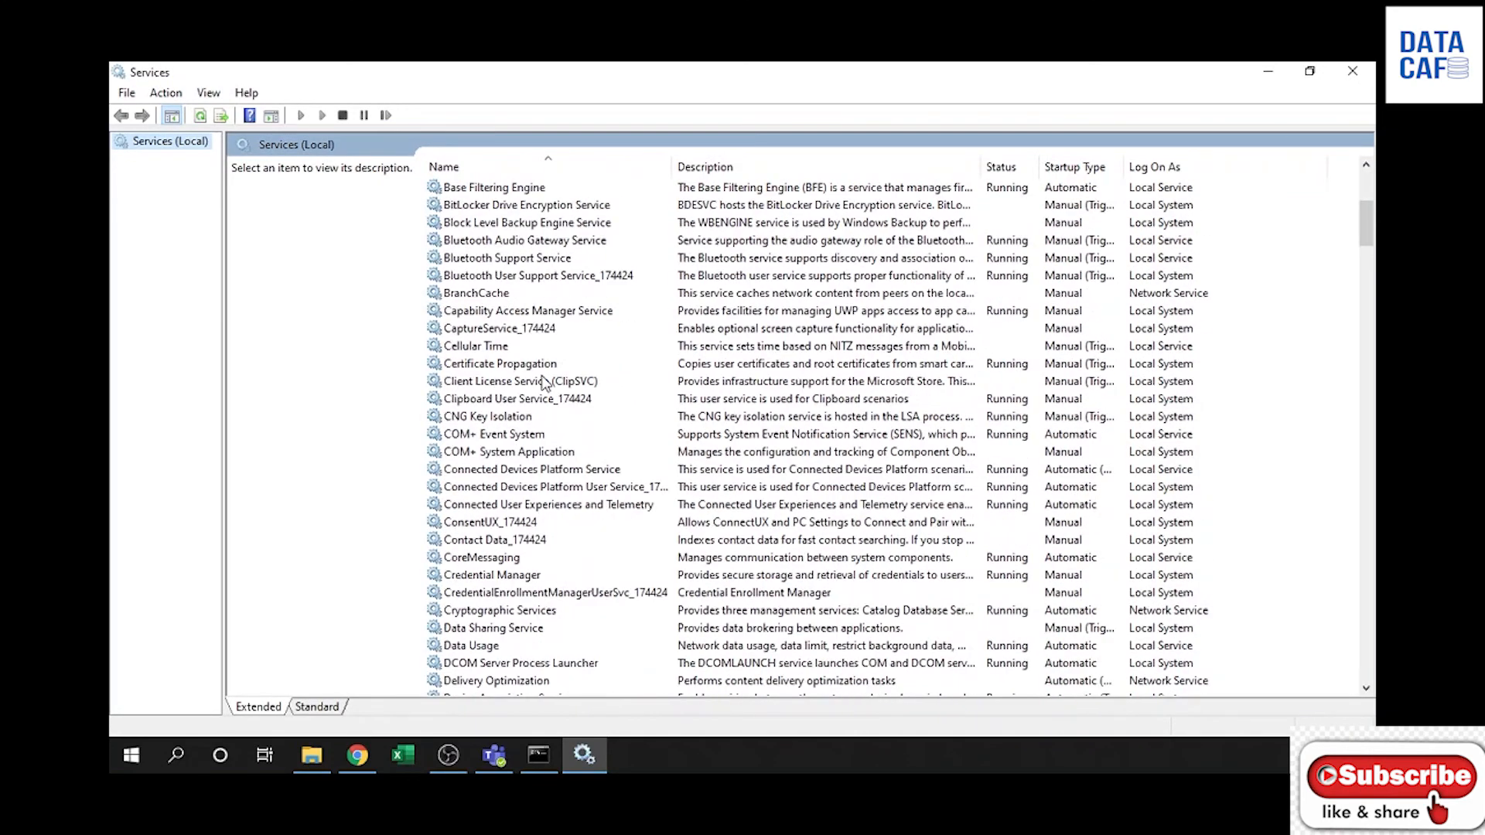
{"action": "scroll", "coordinate": [545, 381], "scroll_direction": "down", "scroll_amount": 13}
{"action": "left_click", "coordinate": [539, 379]}
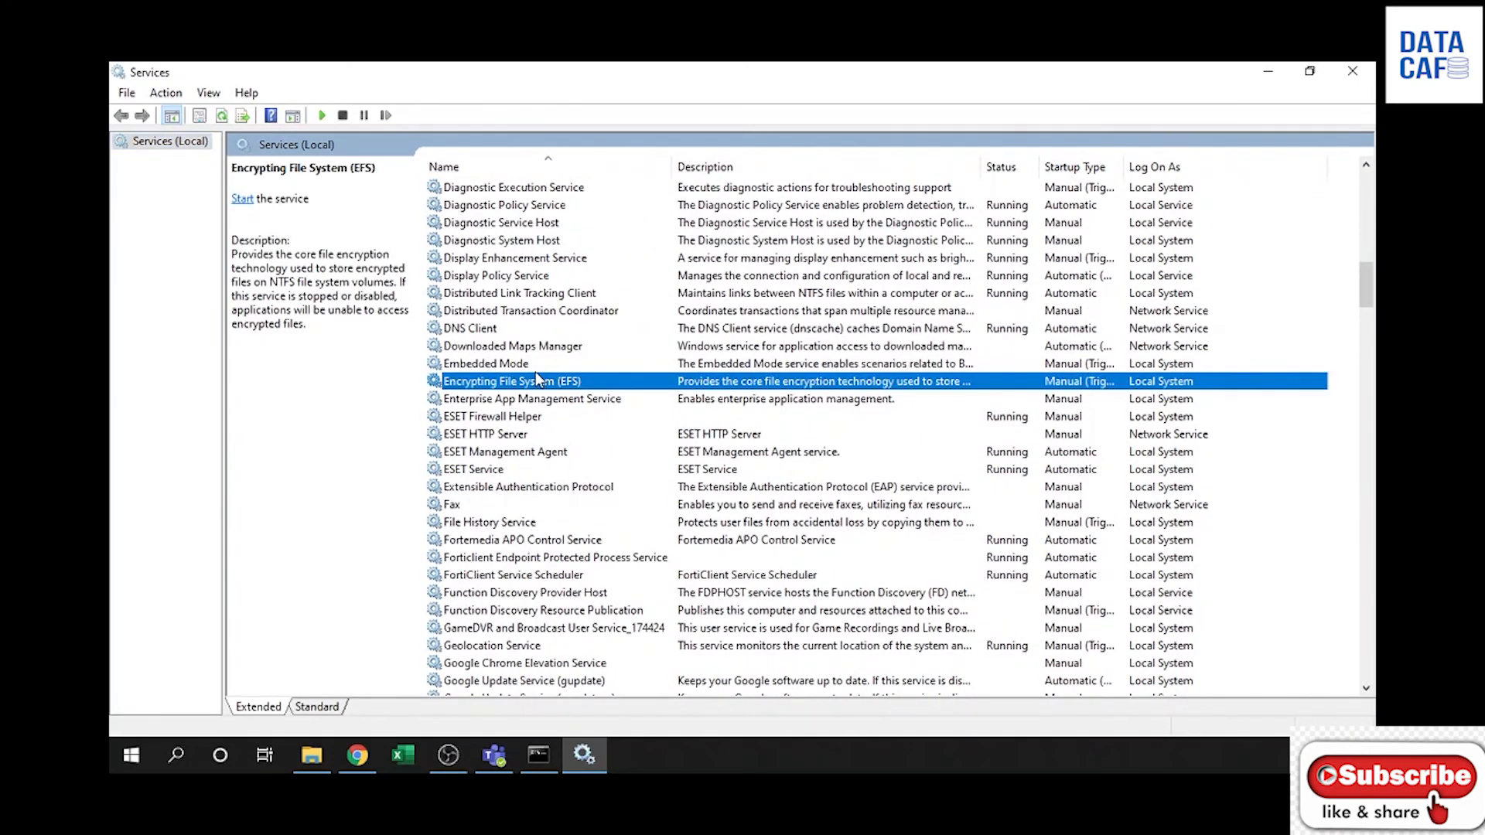
{"action": "key", "text": "m"}
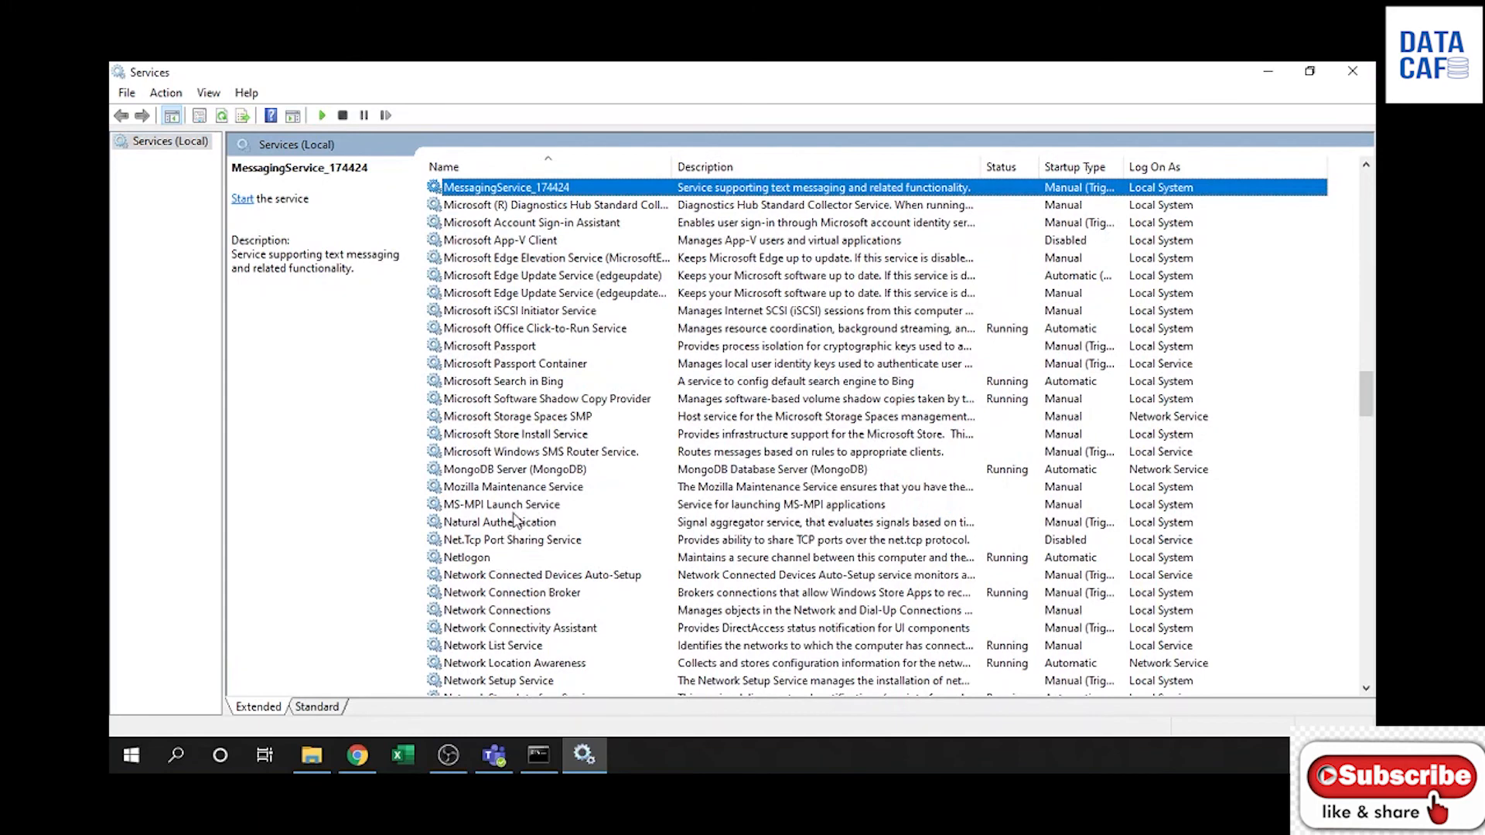
{"action": "scroll", "coordinate": [546, 484], "scroll_direction": "down", "scroll_amount": 3}
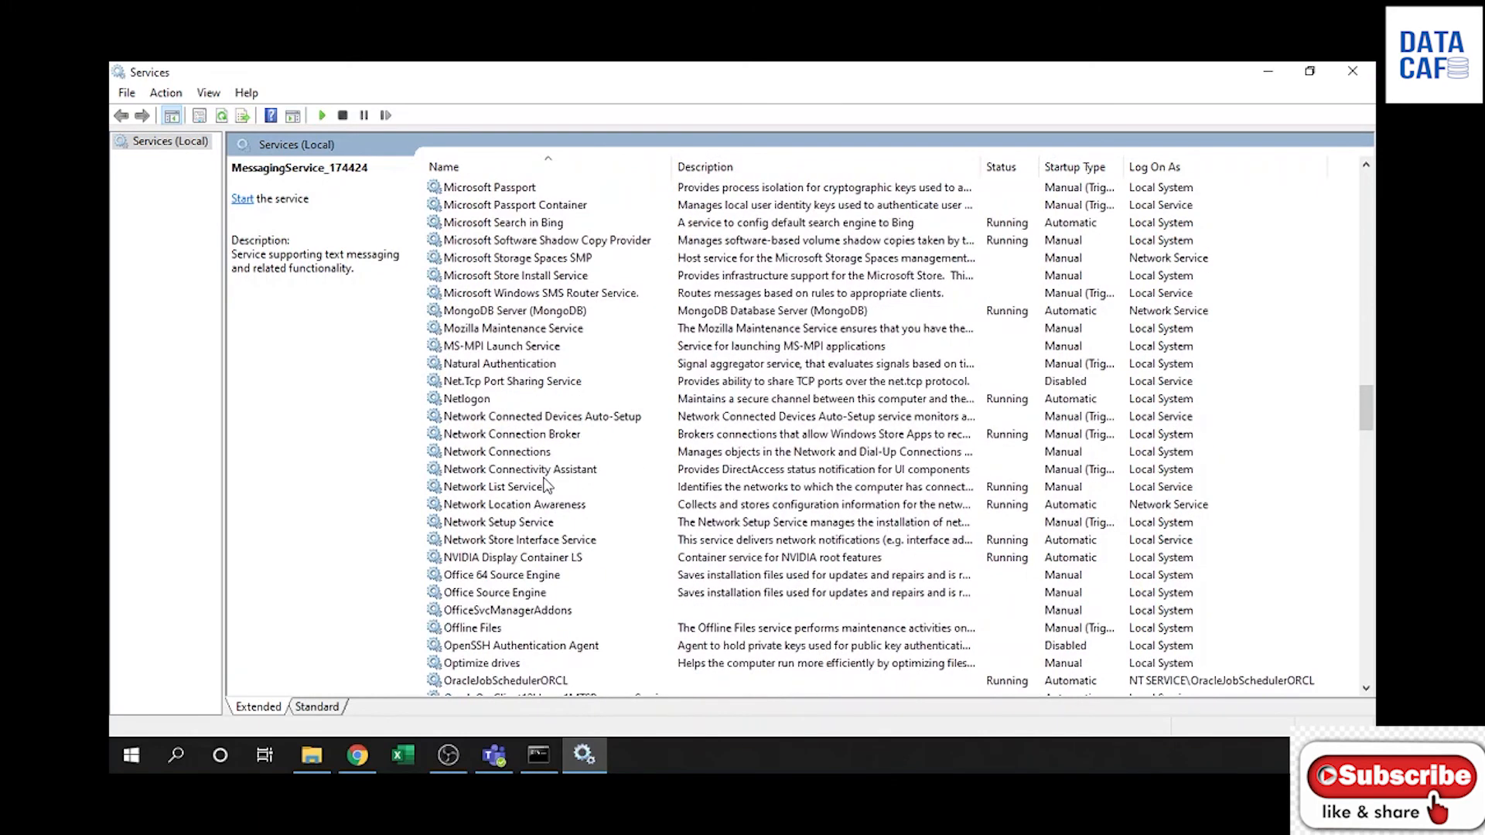
{"action": "scroll", "coordinate": [545, 485], "scroll_direction": "up", "scroll_amount": 4}
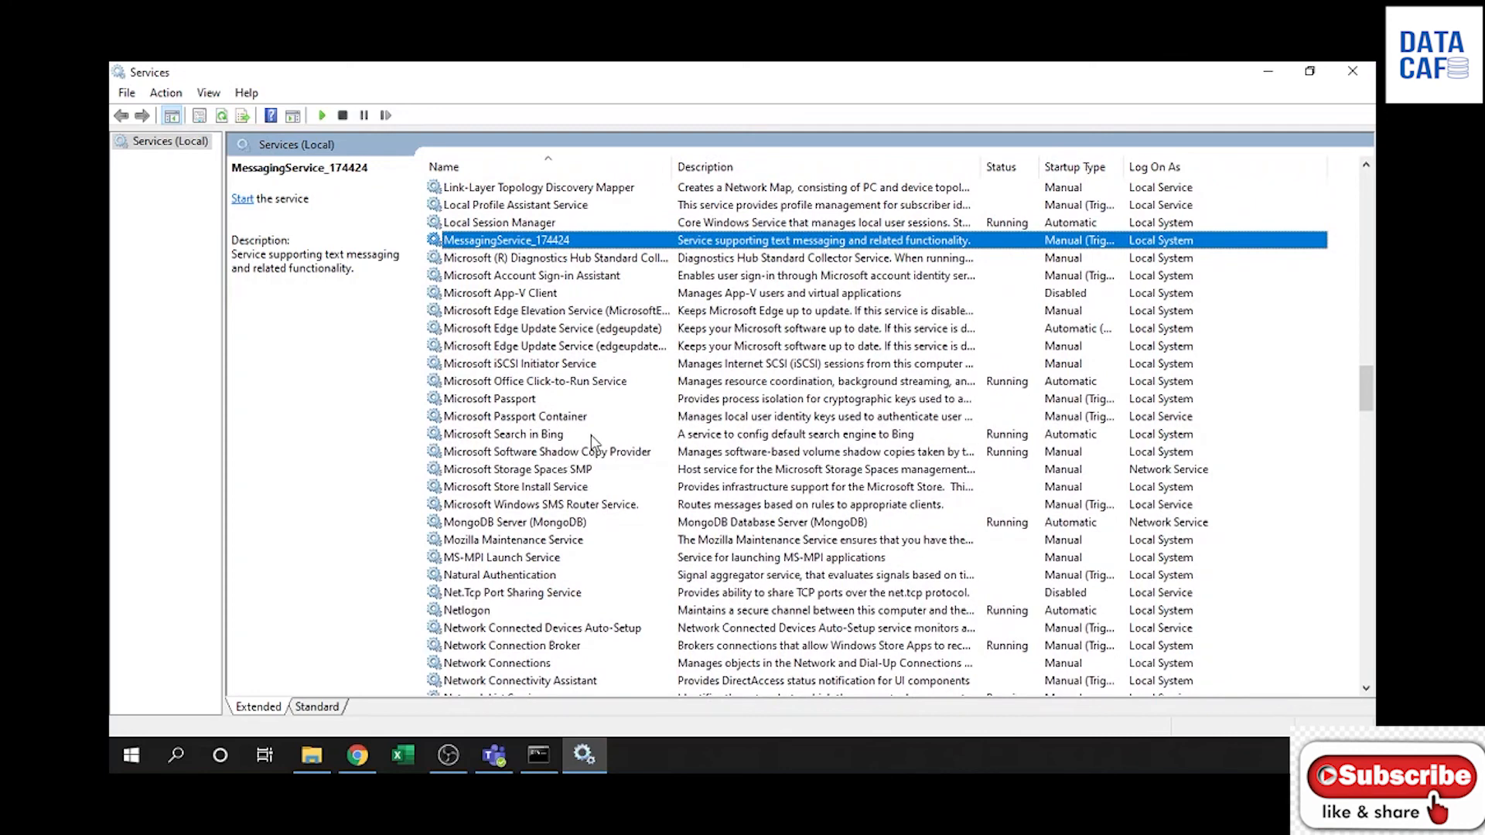
{"action": "scroll", "coordinate": [593, 442], "scroll_direction": "down", "scroll_amount": 4}
{"action": "scroll", "coordinate": [594, 442], "scroll_direction": "down", "scroll_amount": 4}
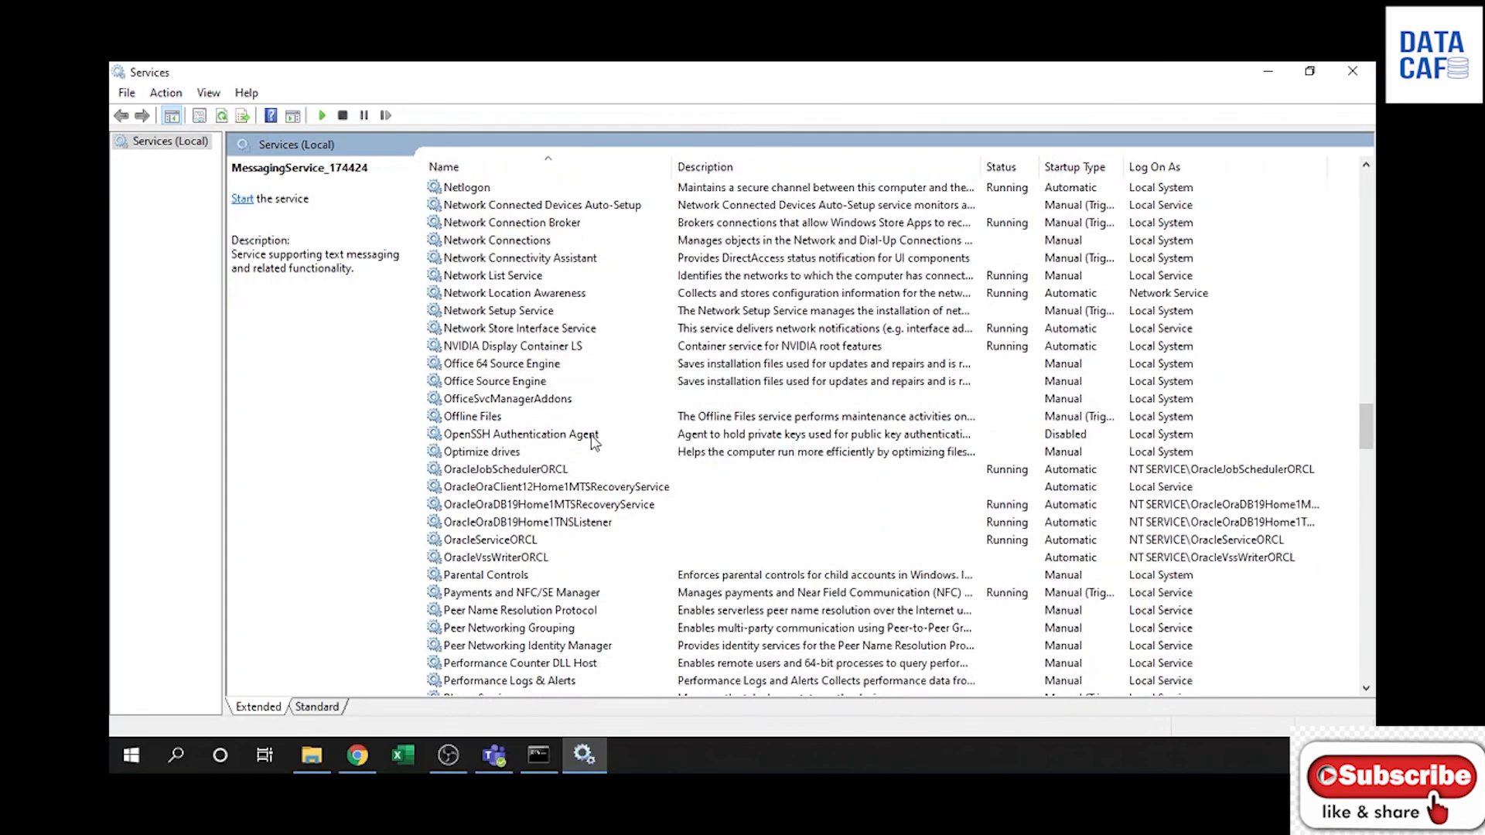
Locate and select the MongoDB Server (MongoDB) service to check its status, and switch back to the Command Prompt running mongo
{"action": "left_click", "coordinate": [526, 469]}
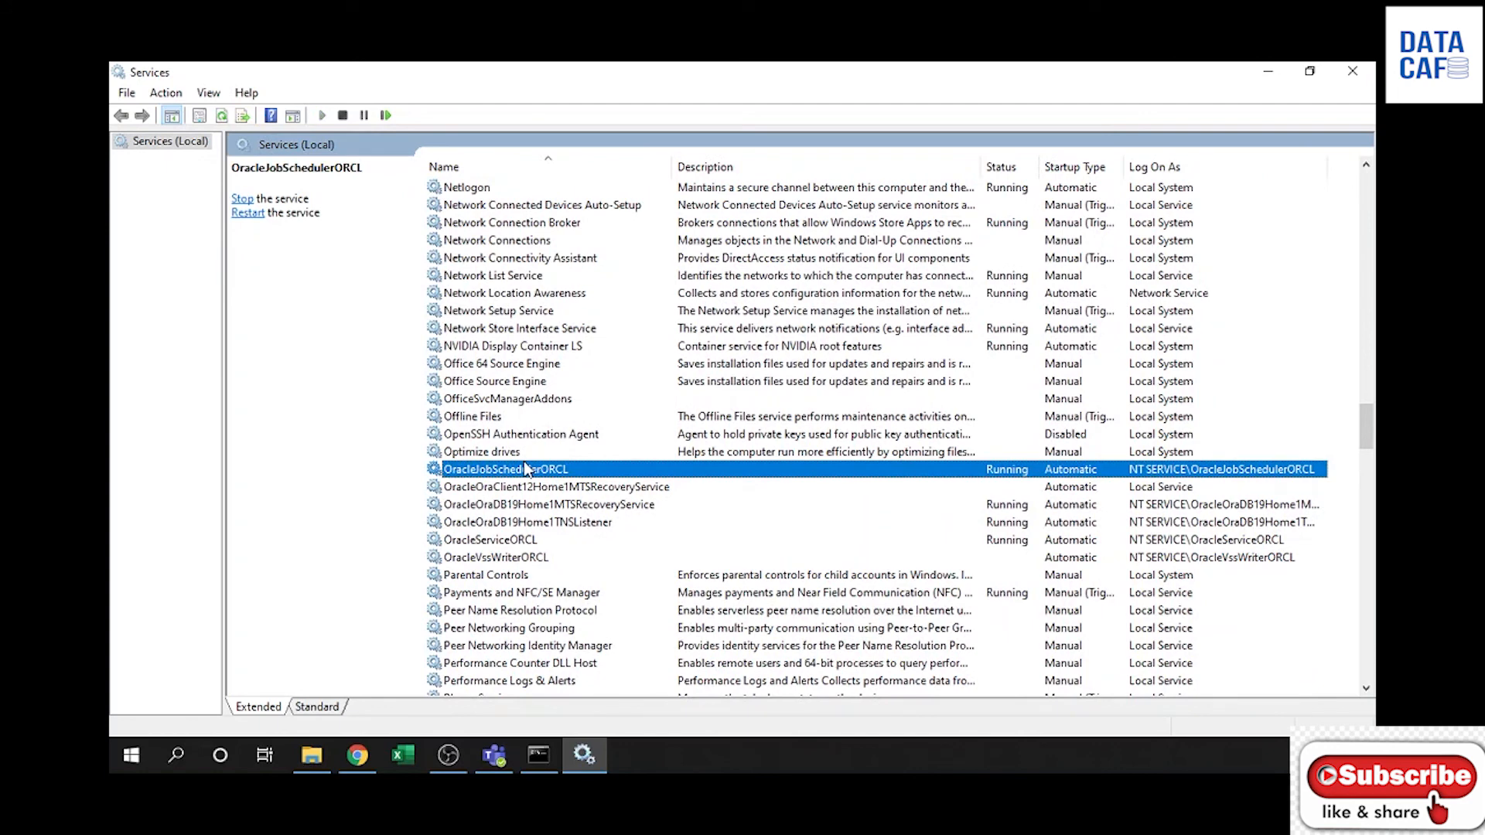
{"action": "key", "text": "m"}
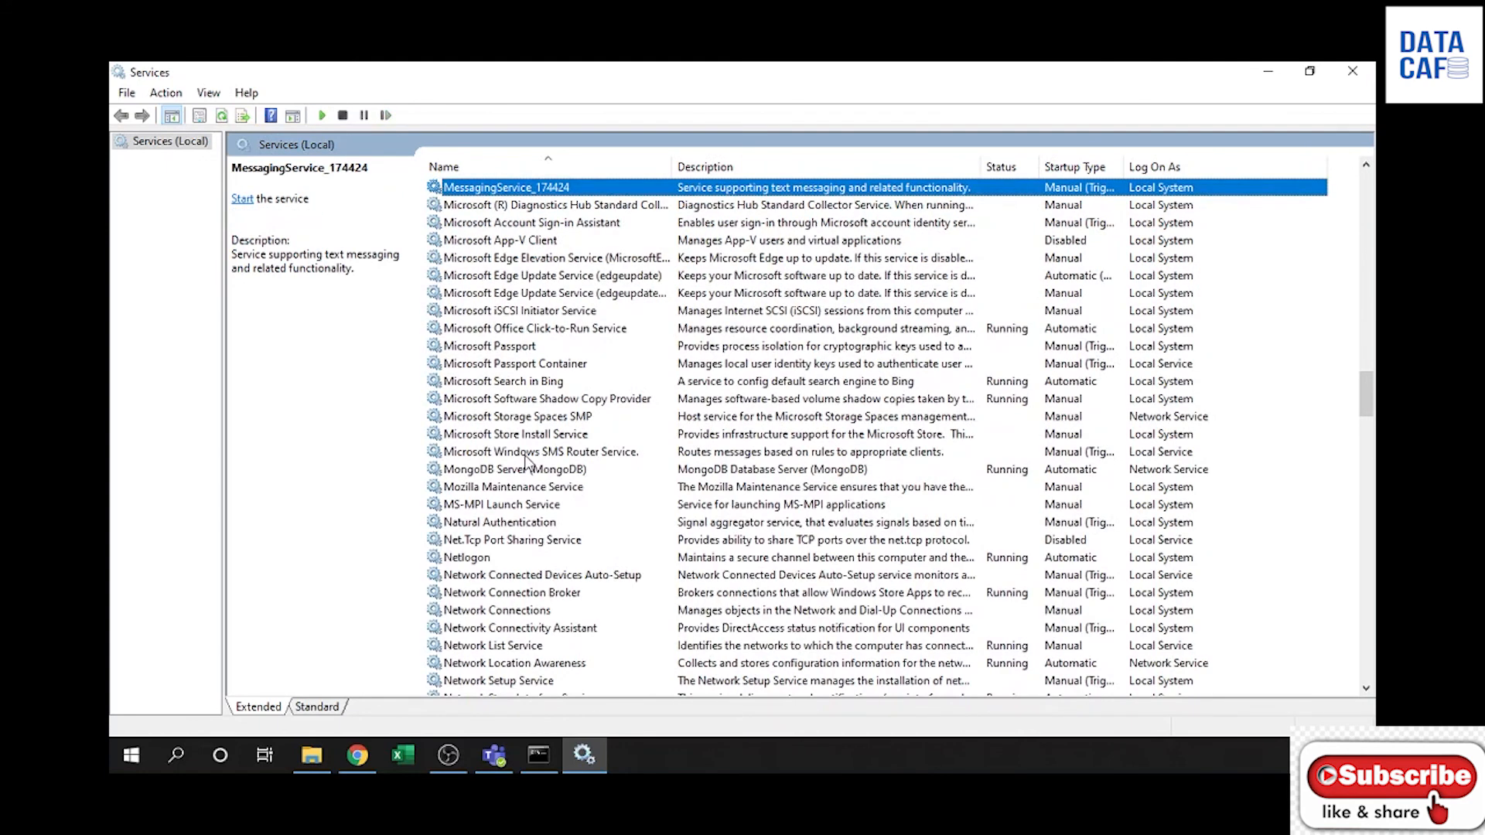
{"action": "scroll", "coordinate": [599, 354], "scroll_direction": "up", "scroll_amount": 4}
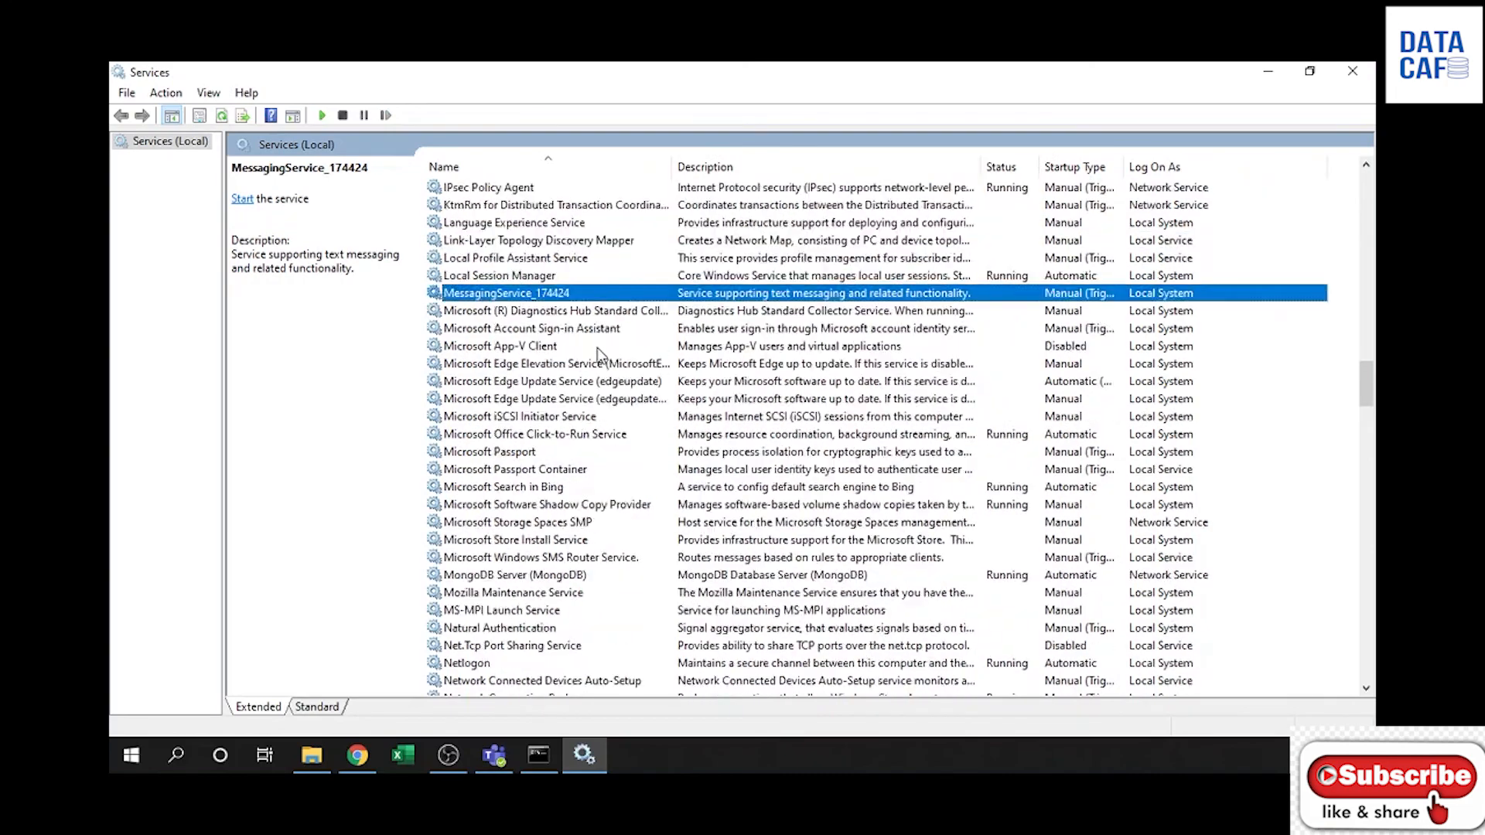
{"action": "scroll", "coordinate": [600, 355], "scroll_direction": "up", "scroll_amount": 20}
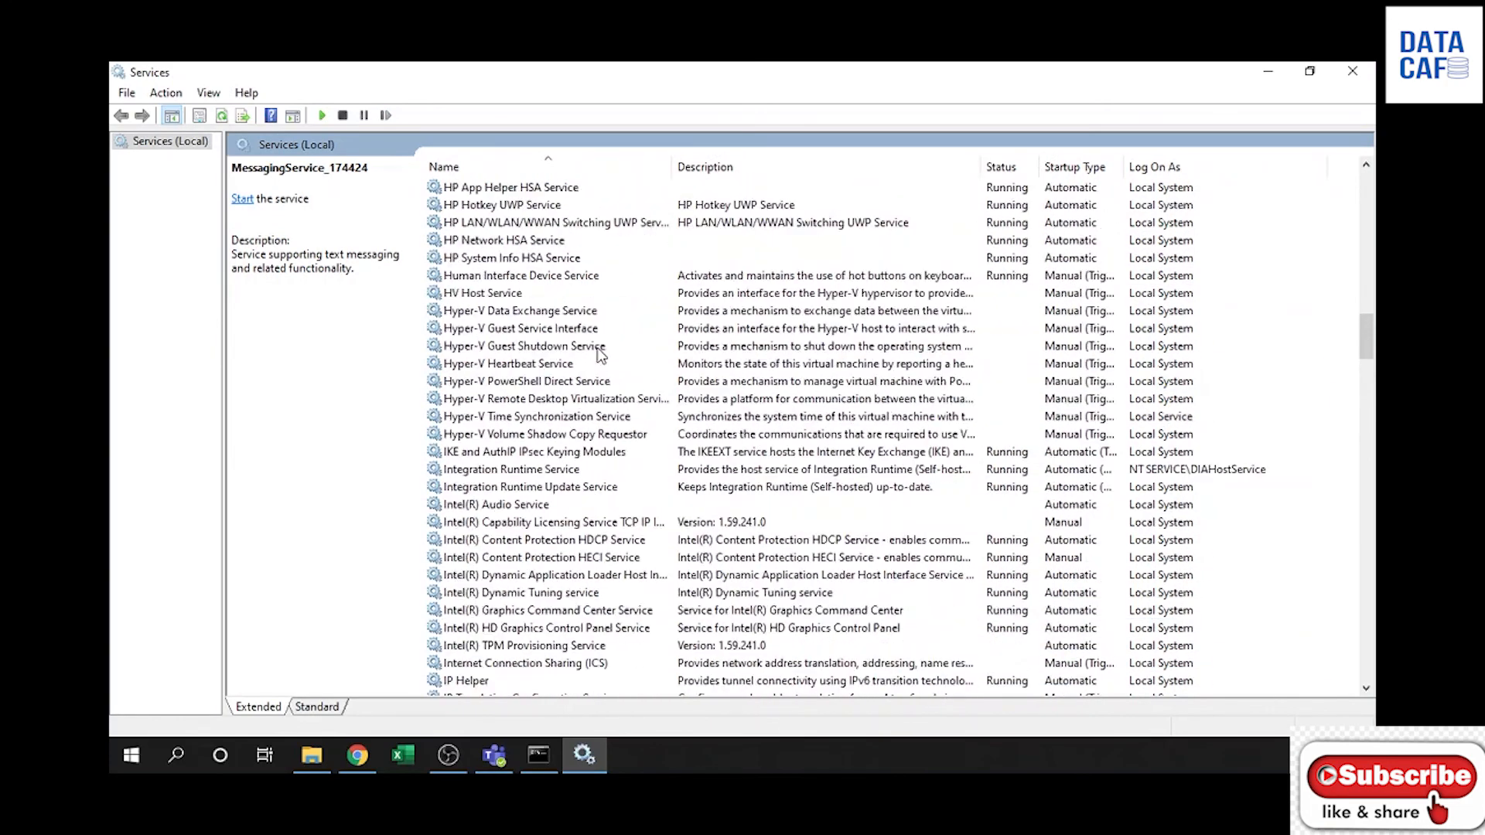
{"action": "scroll", "coordinate": [599, 354], "scroll_direction": "up", "scroll_amount": 8}
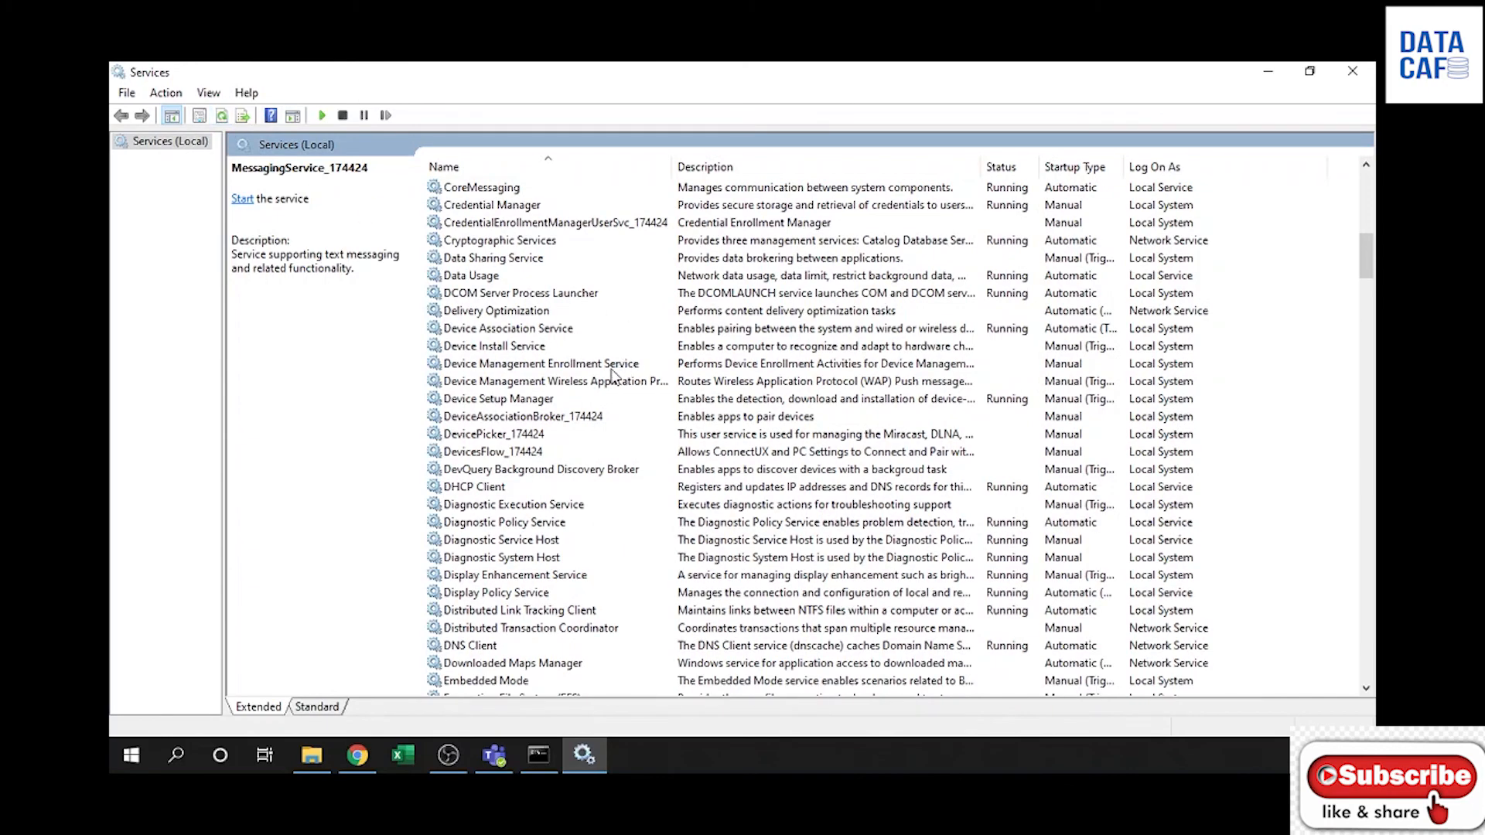
{"action": "scroll", "coordinate": [613, 362], "scroll_direction": "down", "scroll_amount": 16}
{"action": "scroll", "coordinate": [612, 360], "scroll_direction": "down", "scroll_amount": 5}
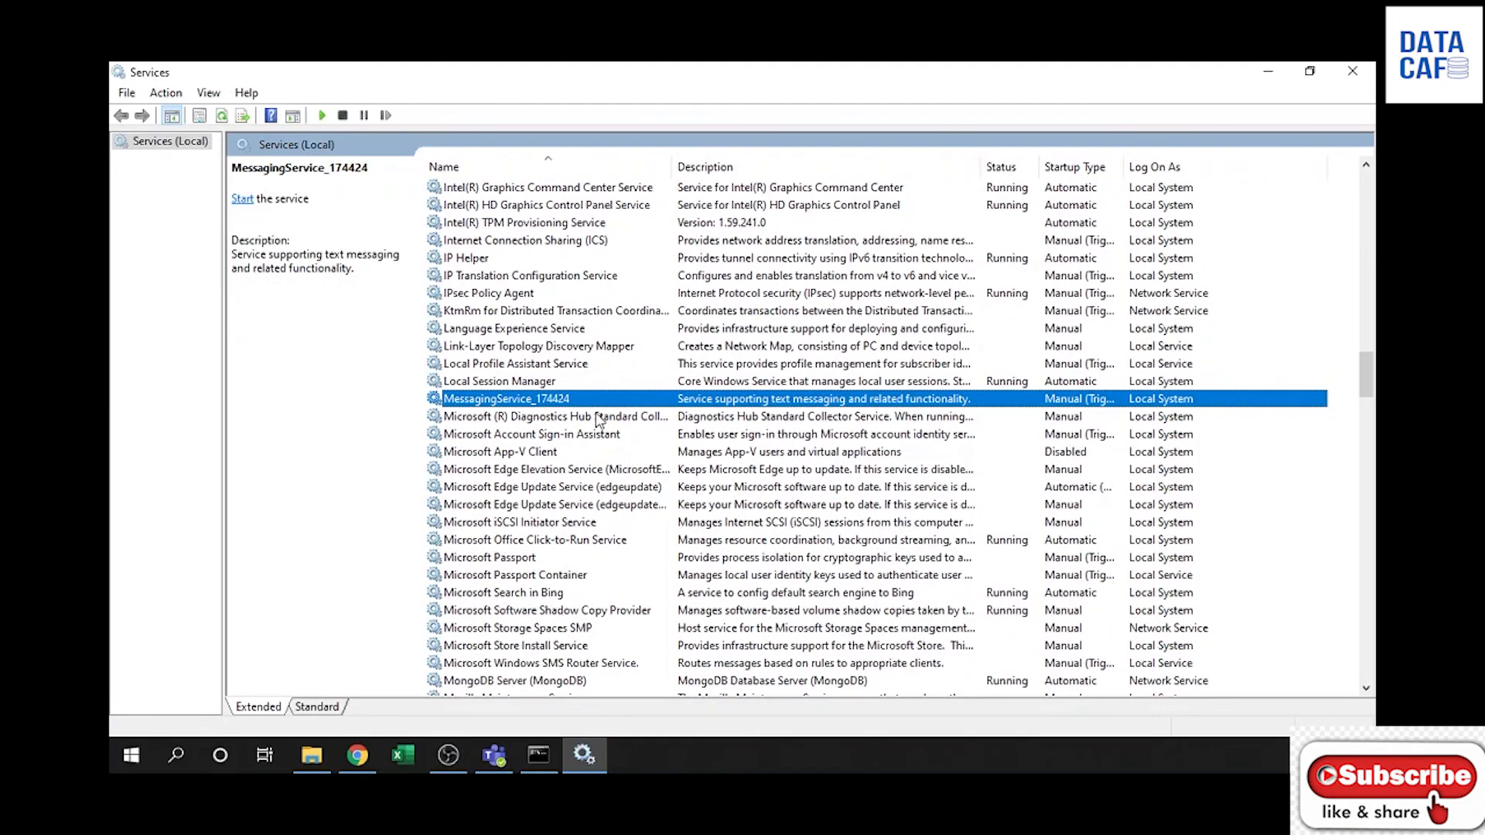
{"action": "scroll", "coordinate": [599, 421], "scroll_direction": "down", "scroll_amount": 3}
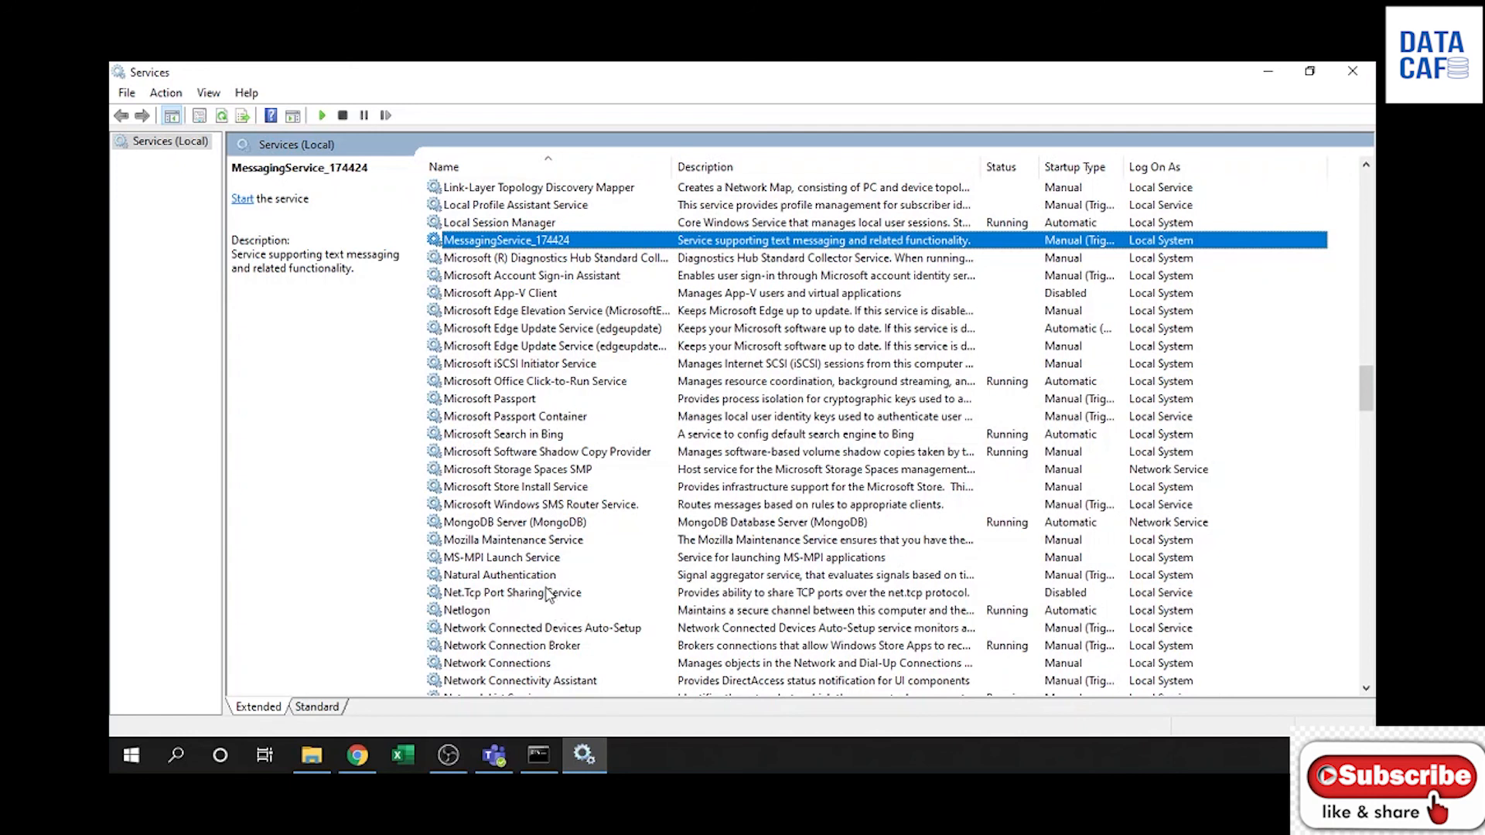
{"action": "left_click", "coordinate": [512, 526]}
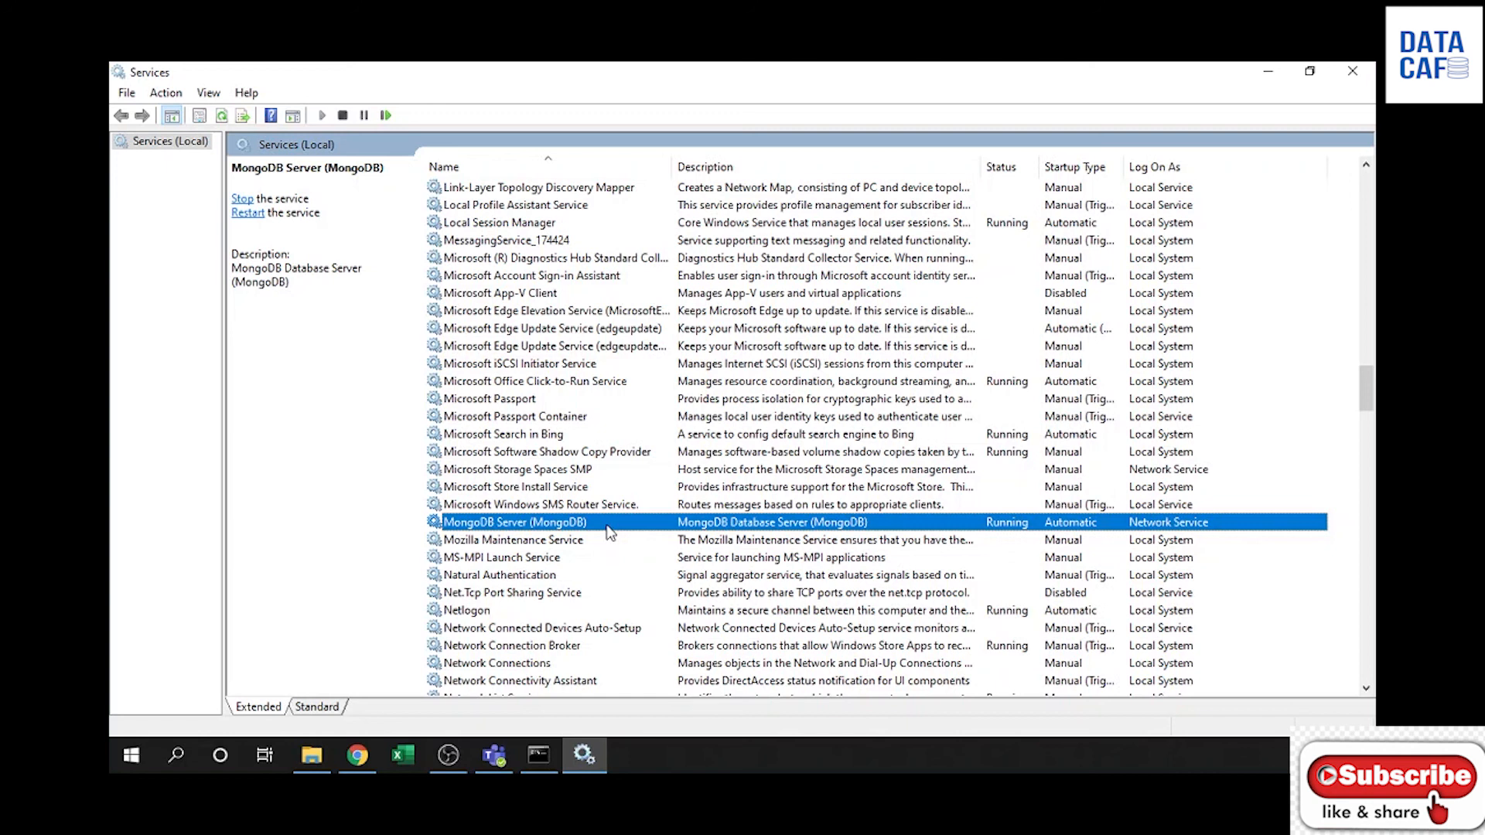
{"action": "mouse_move", "coordinate": [542, 762]}
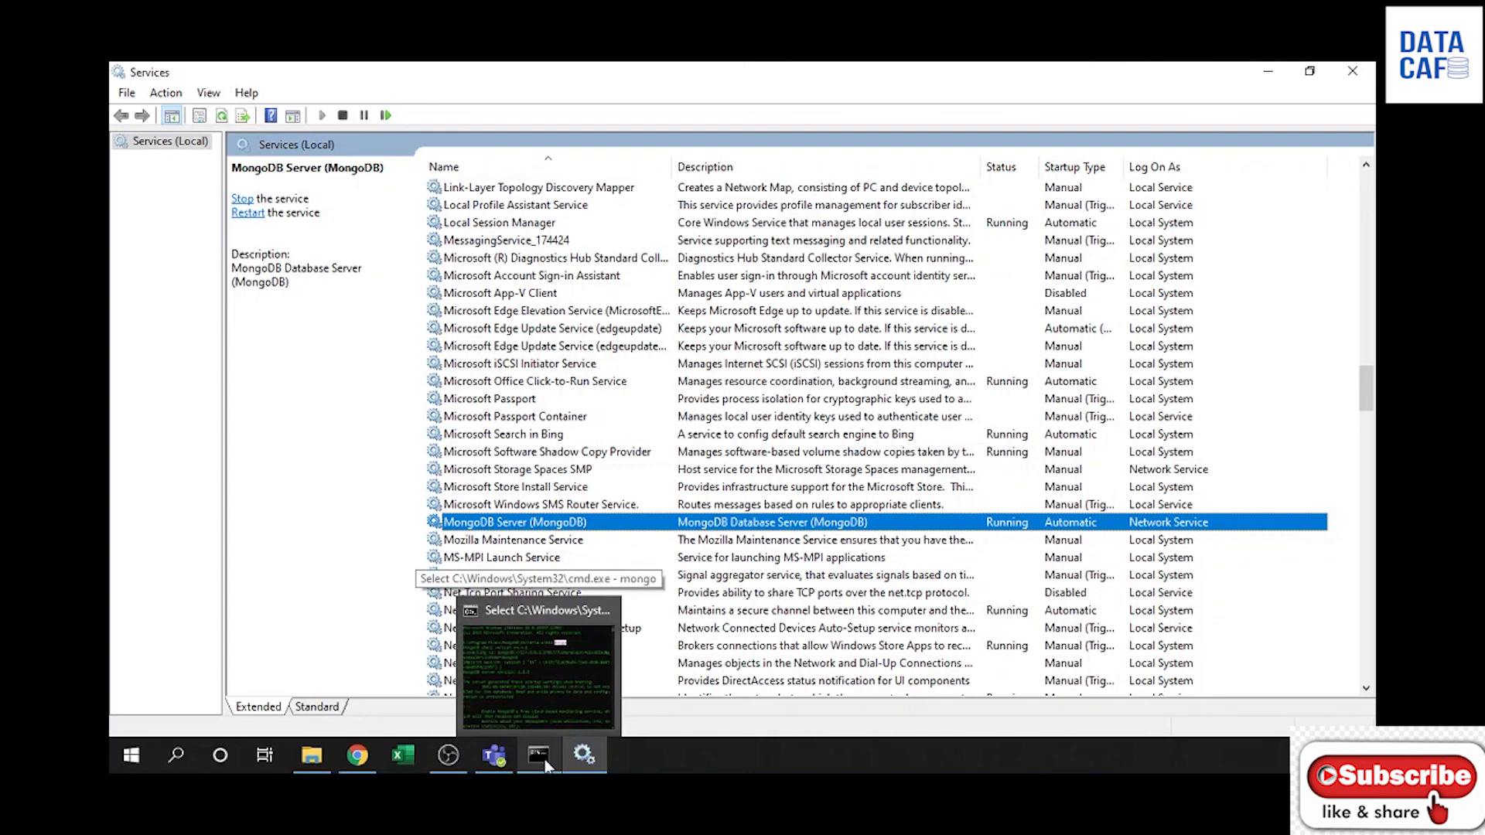
{"action": "left_click", "coordinate": [546, 762]}
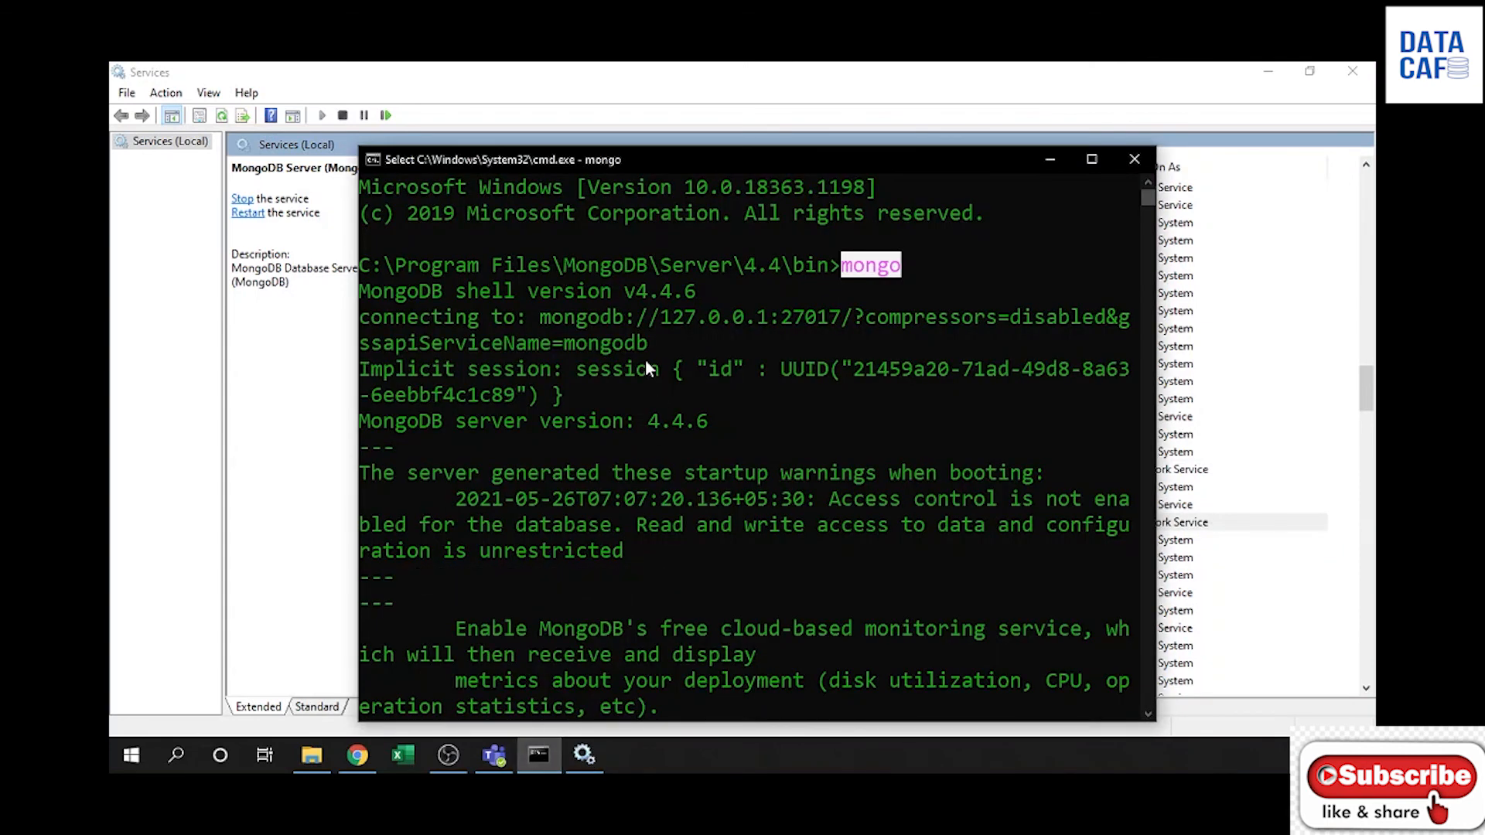